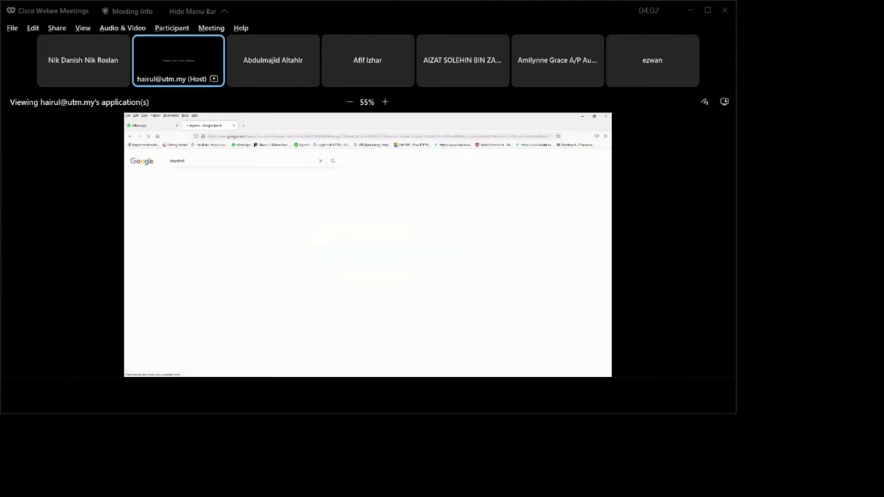
- Open the KeyShot website from the Google results and go to the Try KeyShot trial page
{"action": "left_click", "coordinate": [185, 206]}
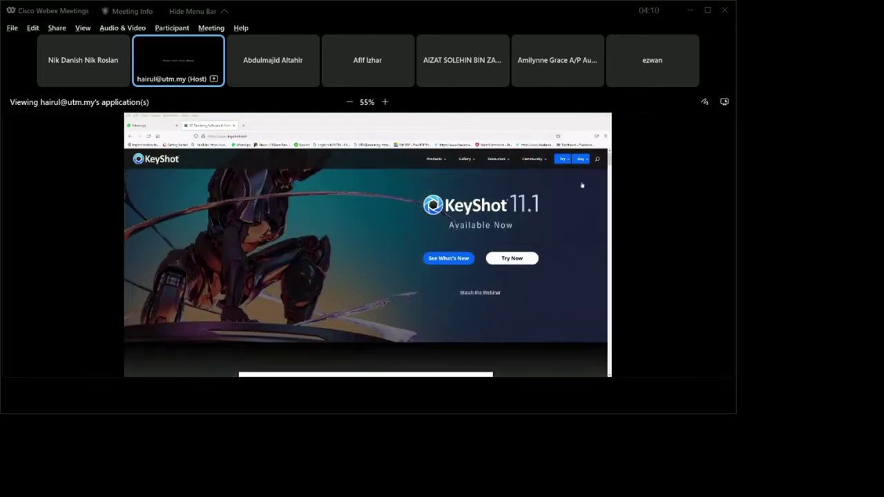
{"action": "mouse_move", "coordinate": [568, 163]}
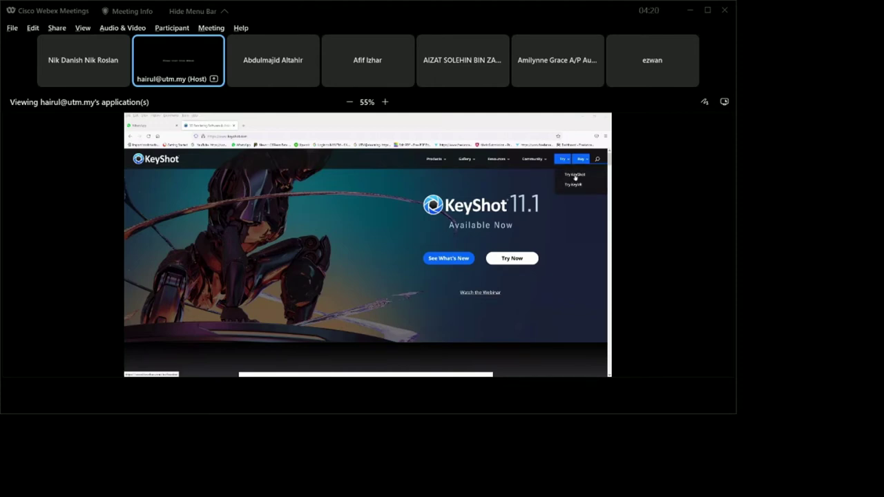
{"action": "left_click", "coordinate": [574, 175]}
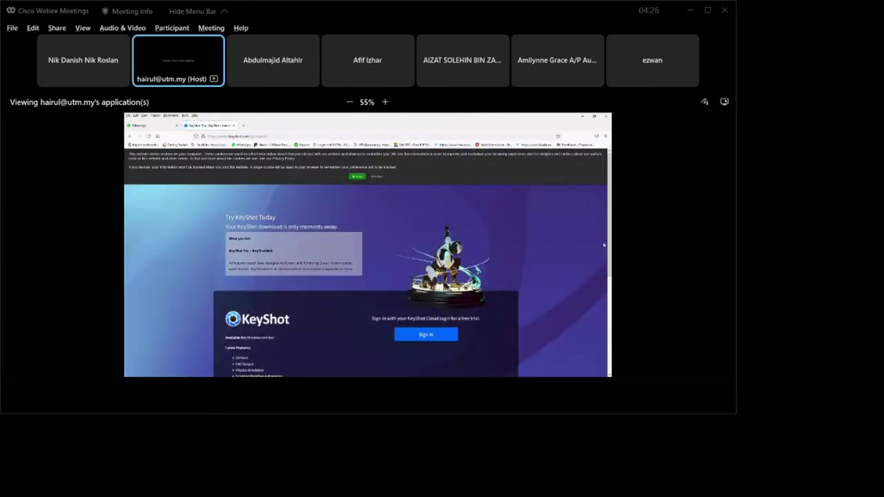
- Scroll the Try KeyShot Today page to view the free-trial sign-in and latest features list
{"action": "scroll", "coordinate": [601, 246], "scroll_direction": "down", "scroll_amount": 5}
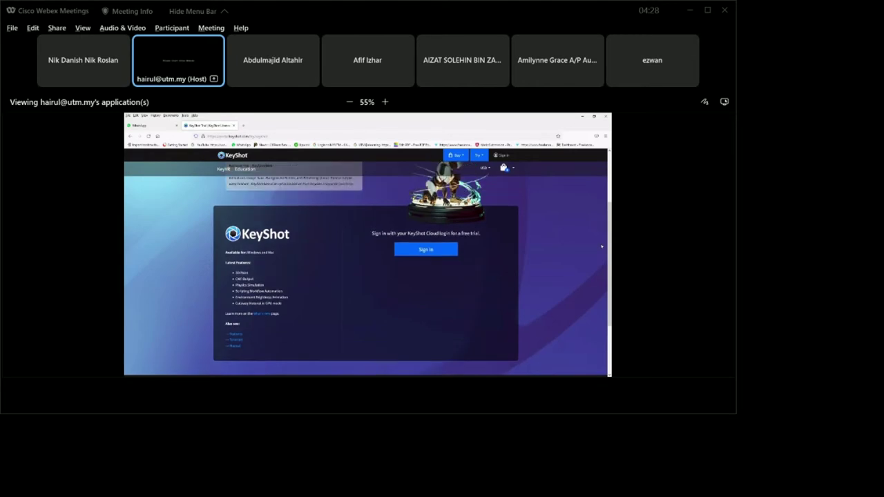
{"action": "scroll", "coordinate": [601, 246], "scroll_direction": "up", "scroll_amount": 5}
{"action": "scroll", "coordinate": [601, 246], "scroll_direction": "down", "scroll_amount": 3}
{"action": "scroll", "coordinate": [601, 246], "scroll_direction": "up", "scroll_amount": 3}
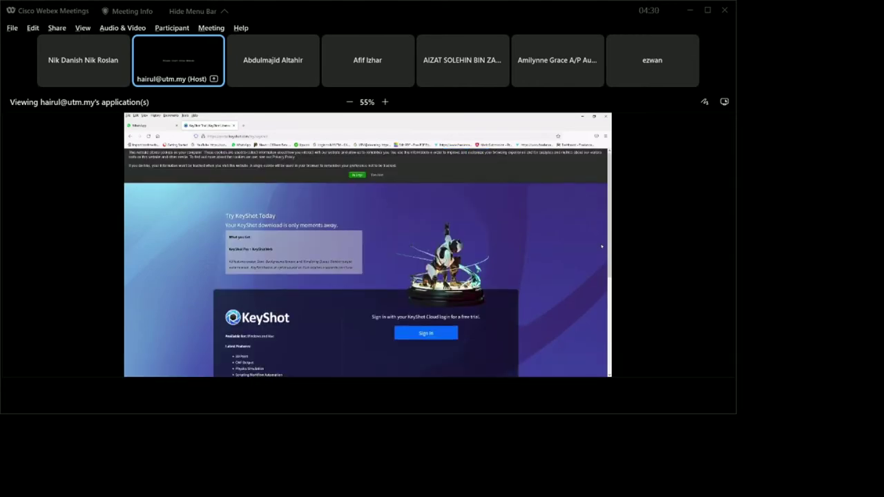
{"action": "scroll", "coordinate": [412, 250], "scroll_direction": "down", "scroll_amount": 3}
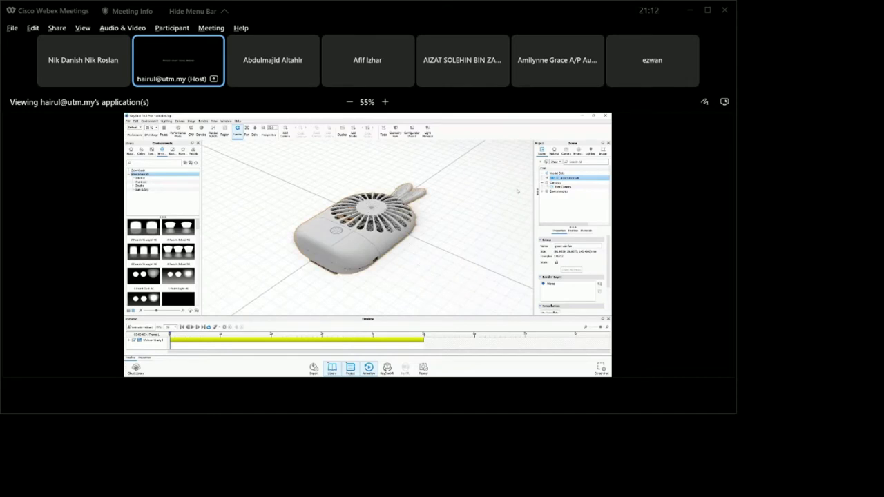
- Expand and collapse the fan in the KeyShot Scene tree, leaving only the top-level model selected
{"action": "left_click", "coordinate": [492, 186]}
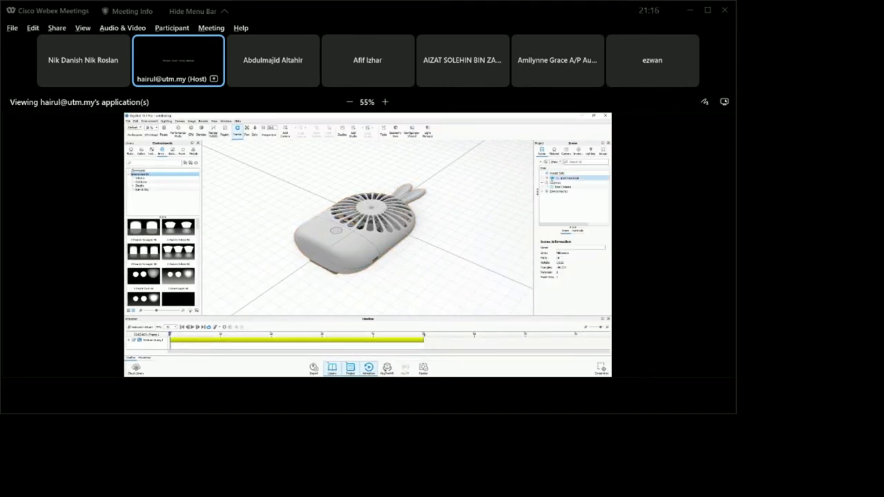
{"action": "left_click", "coordinate": [388, 238]}
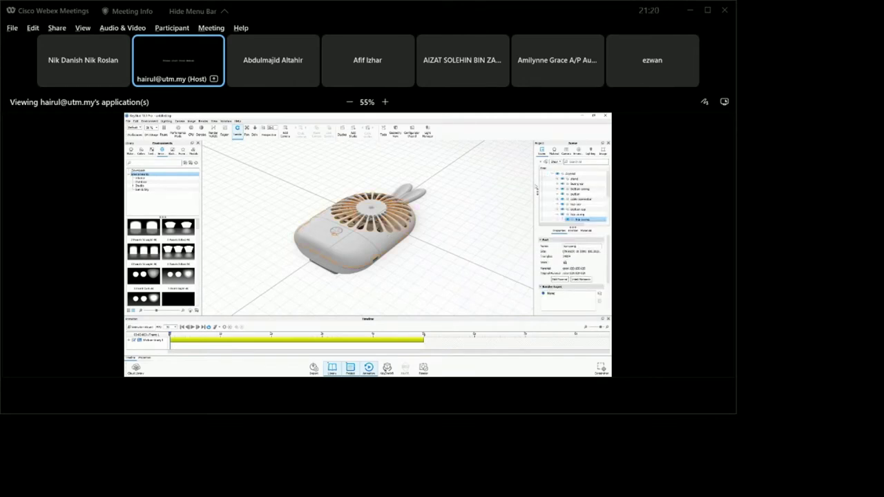
{"action": "left_click", "coordinate": [548, 178]}
{"action": "left_click", "coordinate": [567, 184]}
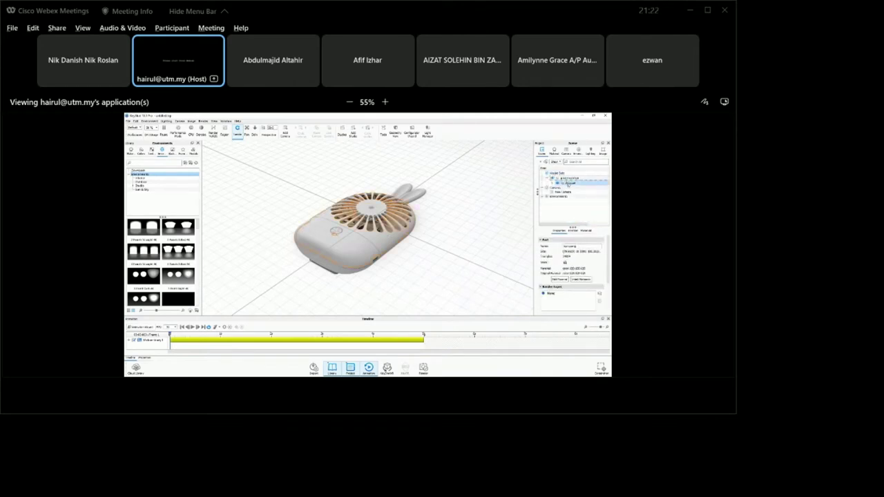
{"action": "left_click", "coordinate": [568, 178]}
{"action": "left_click", "coordinate": [568, 179]}
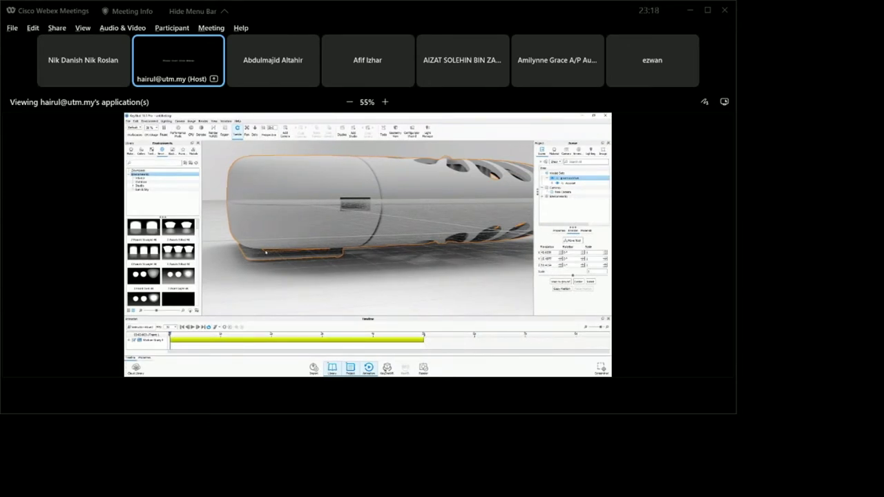
- Orbit and zoom out in the shared KeyShot viewport to see the whole fan from above
{"action": "left_click_drag", "start_coordinate": [349, 246], "coordinate": [449, 228]}
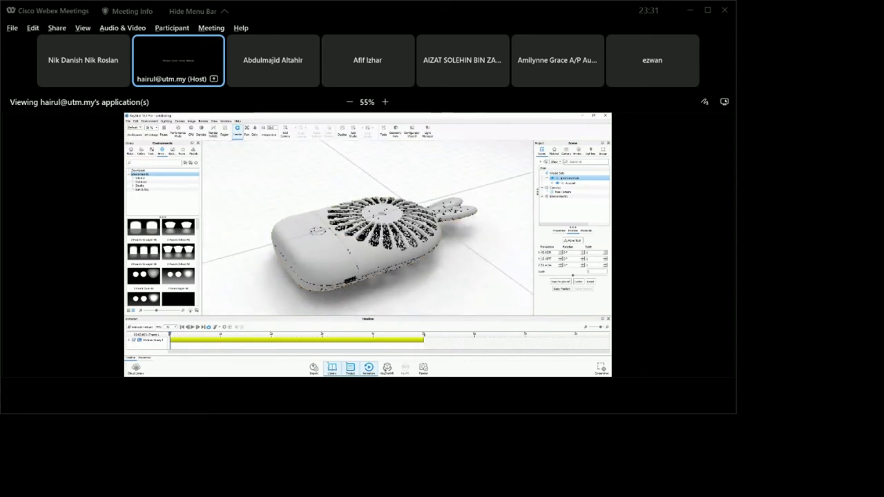
{"action": "scroll", "coordinate": [428, 251], "scroll_direction": "down", "scroll_amount": 3}
{"action": "left_click_drag", "start_coordinate": [389, 183], "coordinate": [387, 183]}
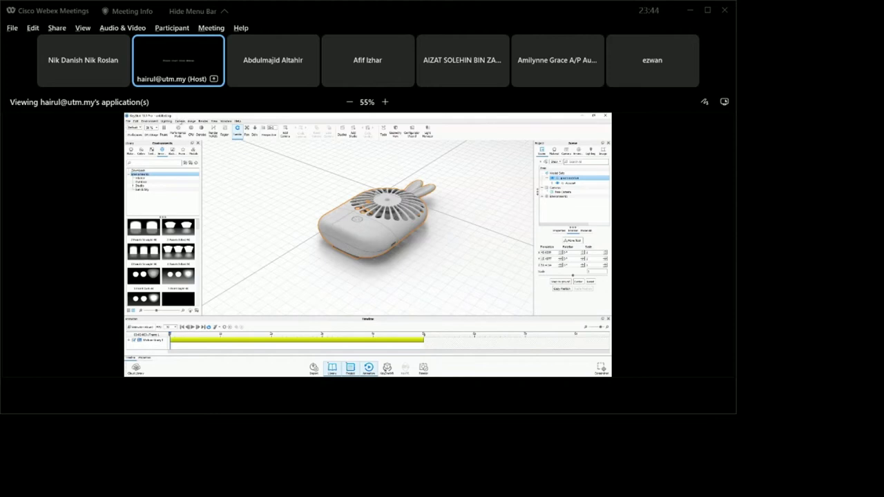
{"action": "left_click", "coordinate": [181, 122]}
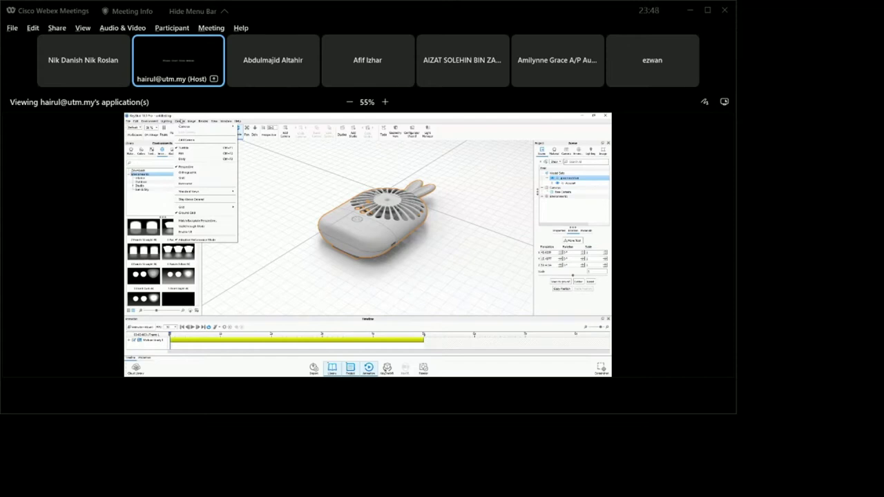
- Set the KeyShot camera to the Right standard view of the fan
{"action": "mouse_move", "coordinate": [226, 193]}
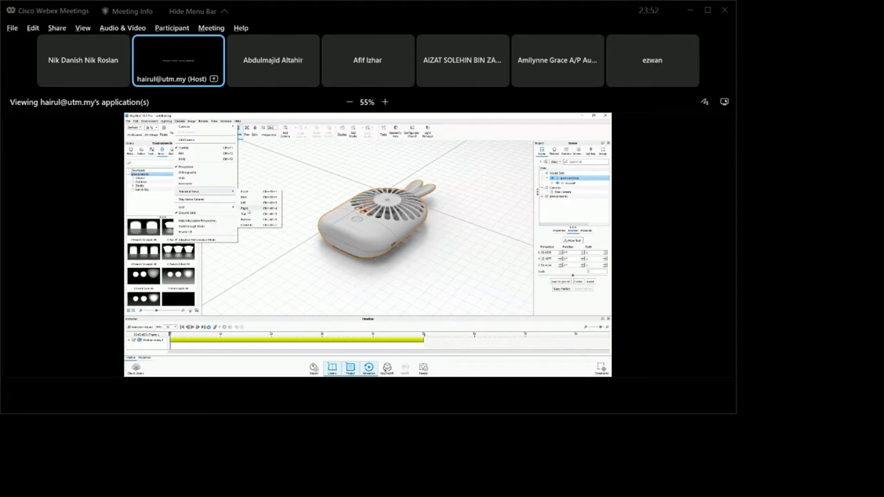
{"action": "left_click", "coordinate": [256, 208]}
{"action": "scroll", "coordinate": [333, 239], "scroll_direction": "down", "scroll_amount": 5}
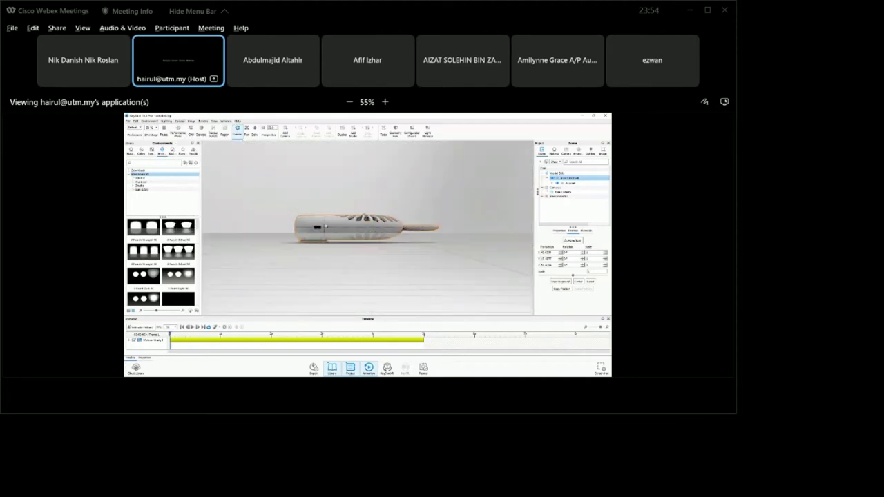
- Orbit to an angled overhead view and zoom in on the fan's blades and grille ring
{"action": "left_click_drag", "start_coordinate": [318, 267], "coordinate": [359, 257]}
{"action": "scroll", "coordinate": [383, 251], "scroll_direction": "up", "scroll_amount": 3}
{"action": "scroll", "coordinate": [384, 251], "scroll_direction": "up", "scroll_amount": 4}
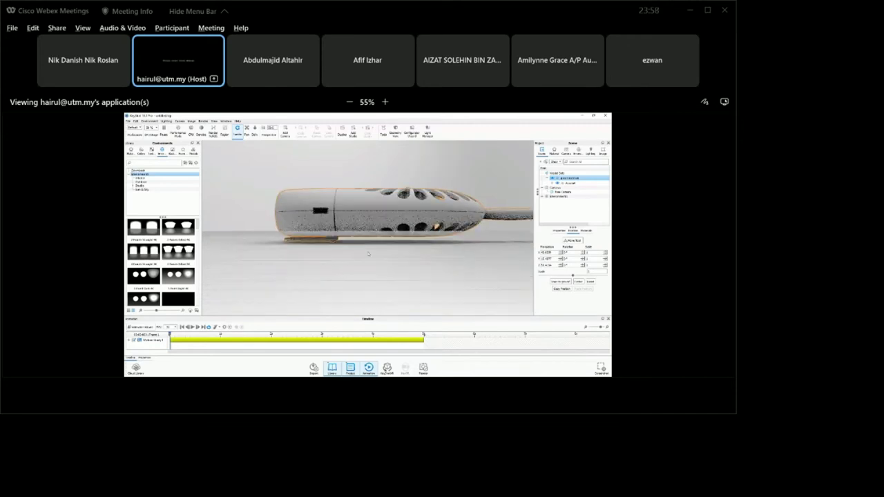
{"action": "scroll", "coordinate": [395, 258], "scroll_direction": "up", "scroll_amount": 2}
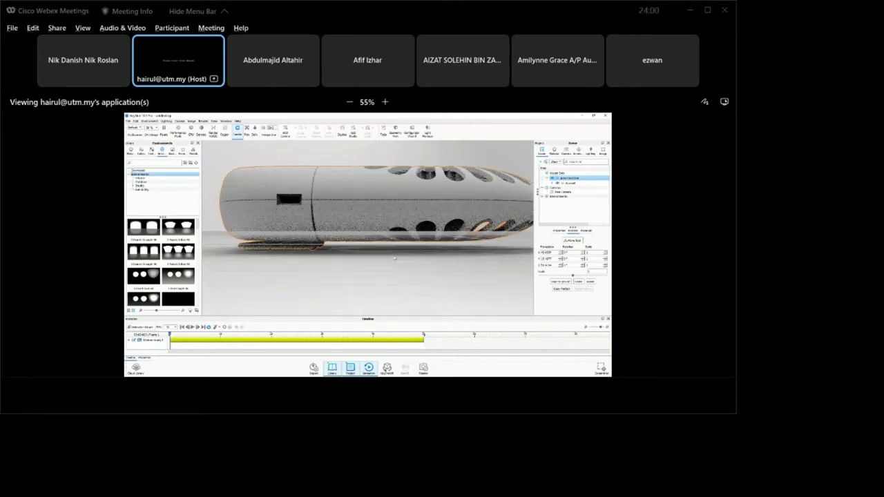
{"action": "scroll", "coordinate": [395, 258], "scroll_direction": "down", "scroll_amount": 3}
{"action": "scroll", "coordinate": [365, 244], "scroll_direction": "up", "scroll_amount": 3}
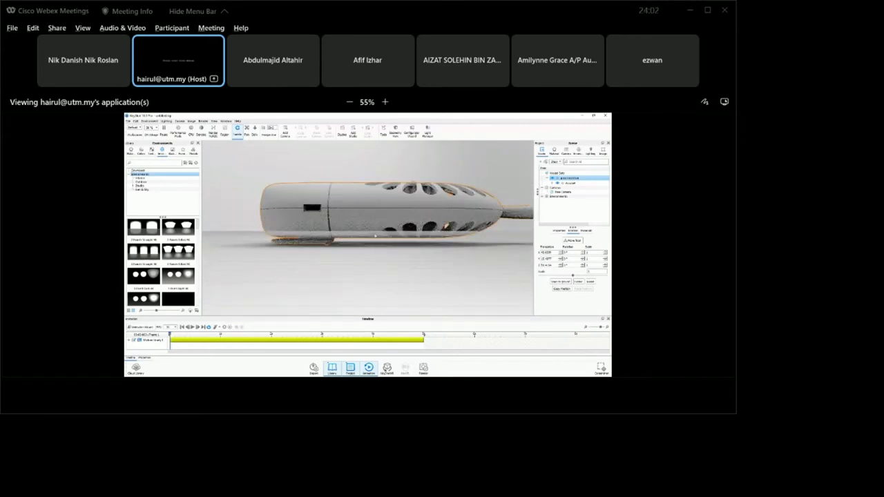
{"action": "scroll", "coordinate": [407, 253], "scroll_direction": "down", "scroll_amount": 1}
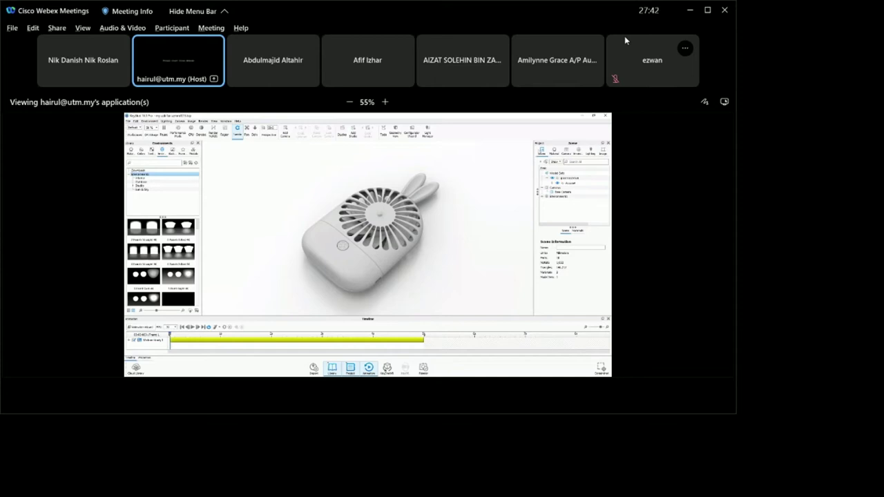
- Maximize the Webex window so the shared fan view enlarges to 67%
{"action": "left_click", "coordinate": [708, 10]}
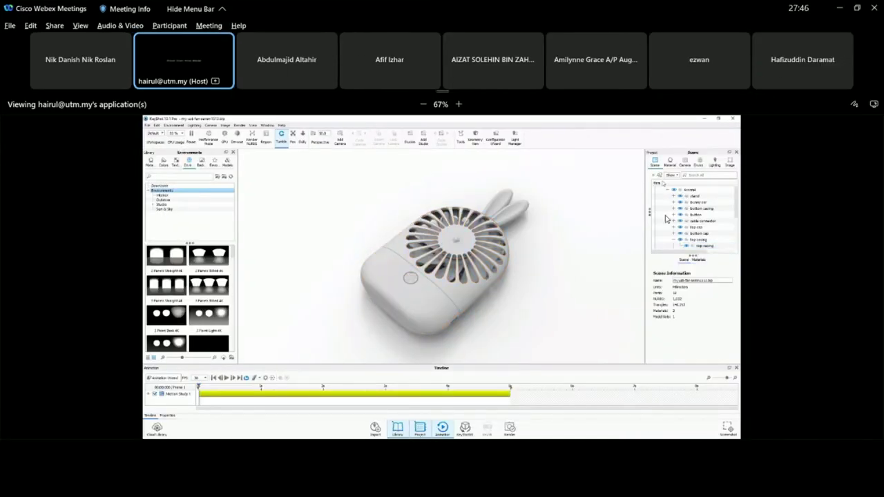
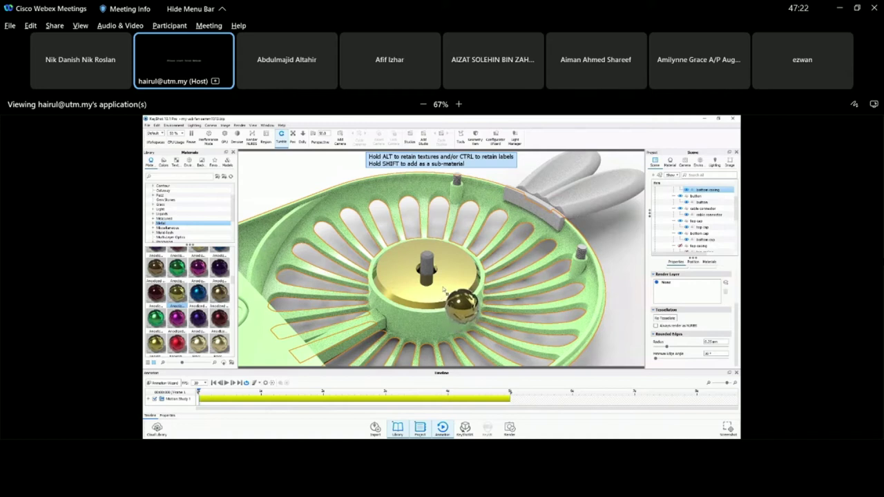
- Apply the Metal Rough Black material to the fan's centre hub
{"action": "left_click_drag", "start_coordinate": [214, 300], "coordinate": [232, 278]}
{"action": "scroll", "coordinate": [233, 276], "scroll_direction": "down", "scroll_amount": 3}
{"action": "scroll", "coordinate": [234, 276], "scroll_direction": "down", "scroll_amount": 5}
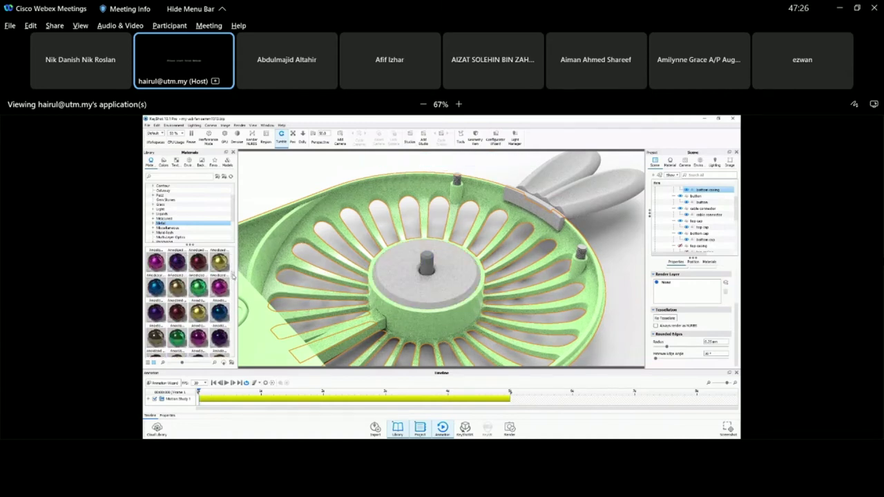
{"action": "scroll", "coordinate": [232, 297], "scroll_direction": "down", "scroll_amount": 5}
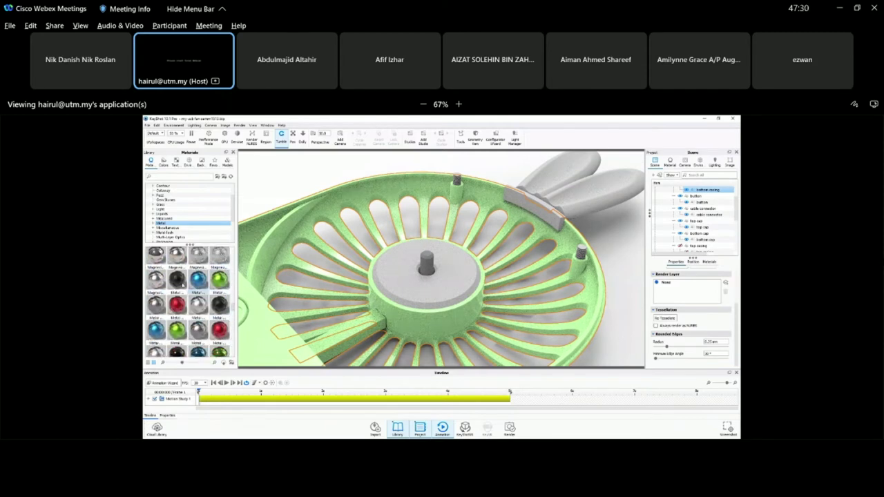
{"action": "mouse_move", "coordinate": [178, 278]}
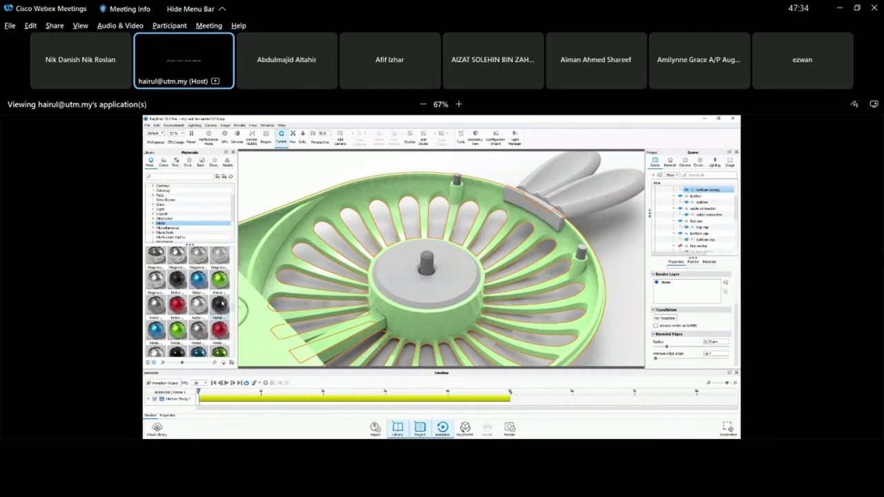
{"action": "scroll", "coordinate": [228, 310], "scroll_direction": "down", "scroll_amount": 1}
{"action": "scroll", "coordinate": [233, 311], "scroll_direction": "down", "scroll_amount": 2}
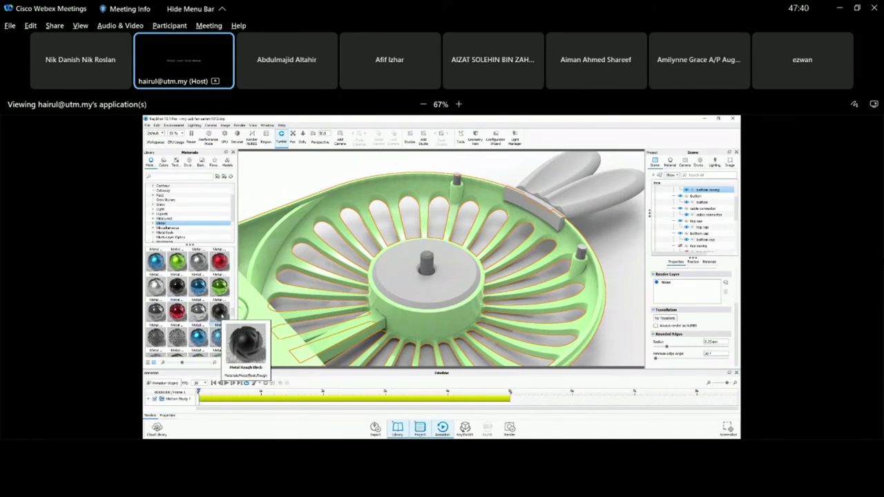
{"action": "left_click_drag", "start_coordinate": [218, 336], "coordinate": [437, 287]}
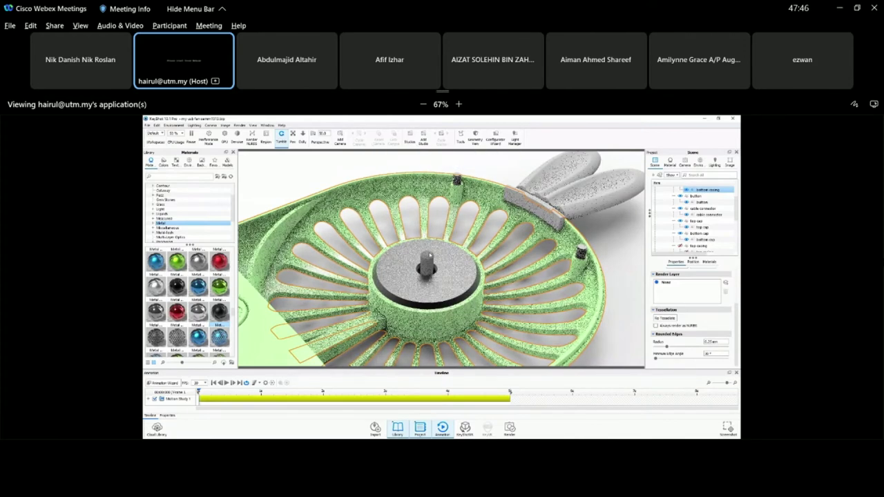
- Apply Metal Polished White to the motor shaft and orbit around the whole fan
{"action": "mouse_move", "coordinate": [200, 315]}
{"action": "left_click_drag", "start_coordinate": [201, 315], "coordinate": [457, 245]}
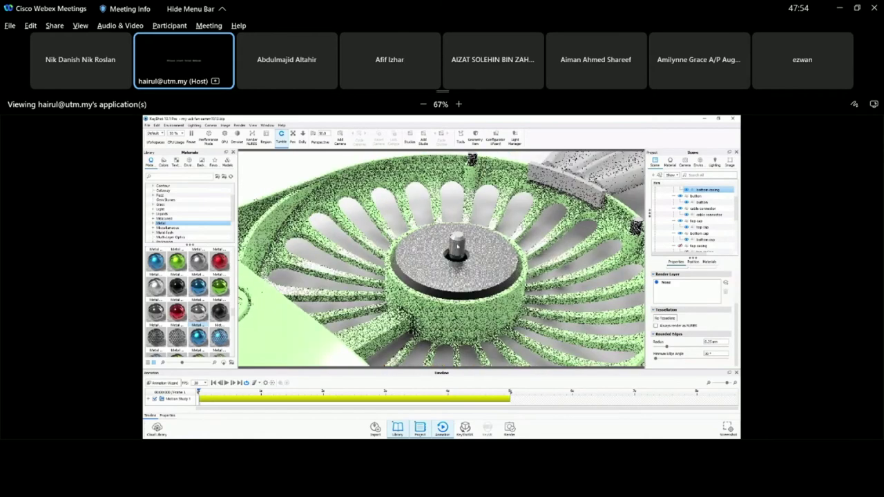
{"action": "scroll", "coordinate": [457, 245], "scroll_direction": "up", "scroll_amount": 3}
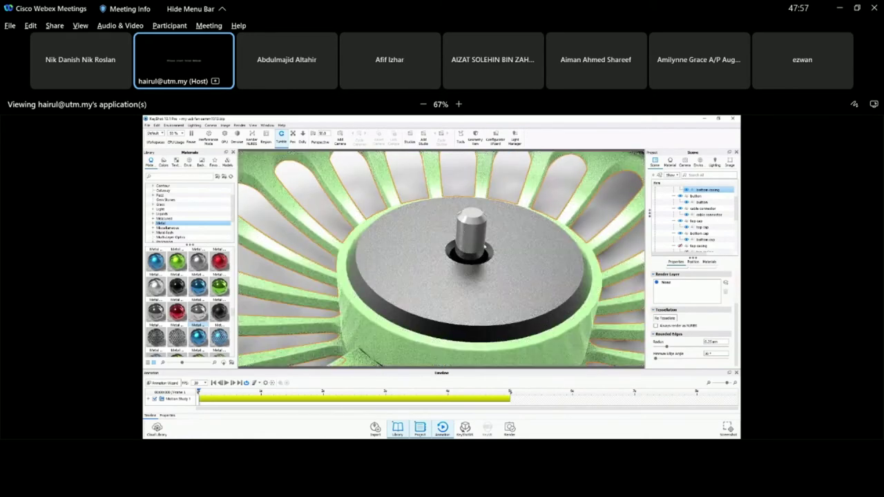
{"action": "left_click_drag", "start_coordinate": [457, 246], "coordinate": [431, 282]}
{"action": "scroll", "coordinate": [431, 281], "scroll_direction": "down", "scroll_amount": 5}
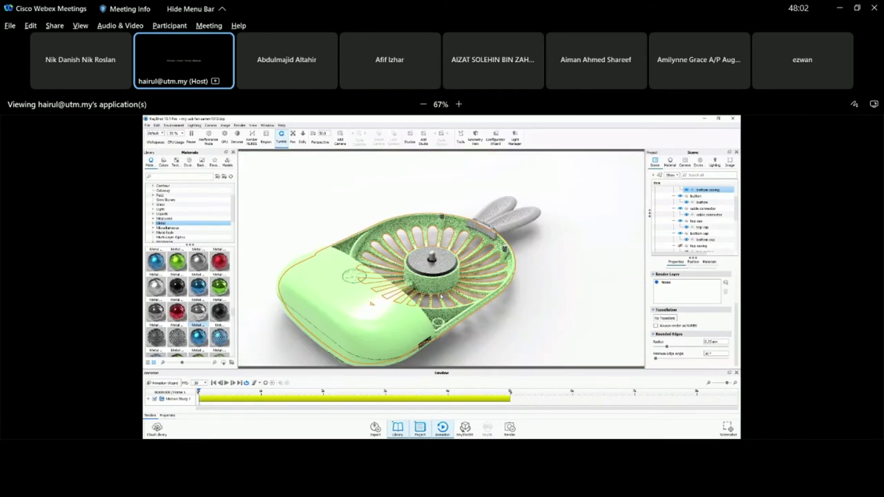
{"action": "left_click_drag", "start_coordinate": [452, 309], "coordinate": [442, 286]}
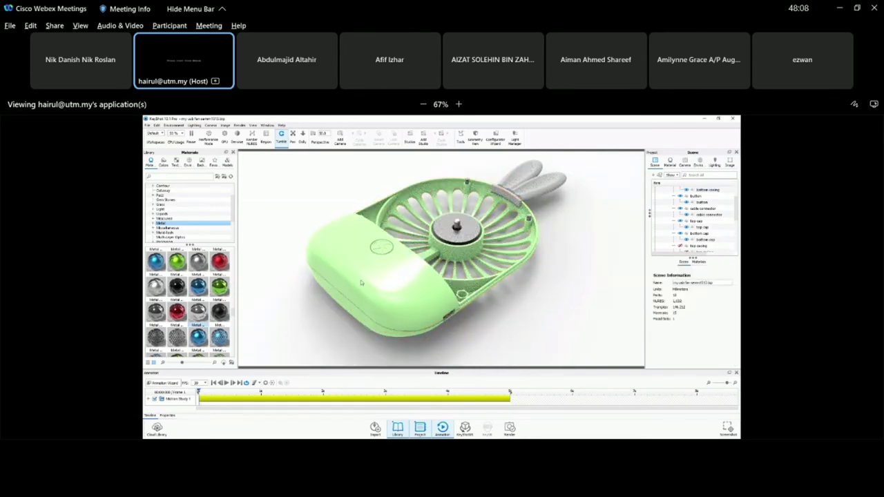
- Hide the top cap part selected in the Scene tree
{"action": "left_click", "coordinate": [701, 226]}
{"action": "right_click", "coordinate": [355, 283]}
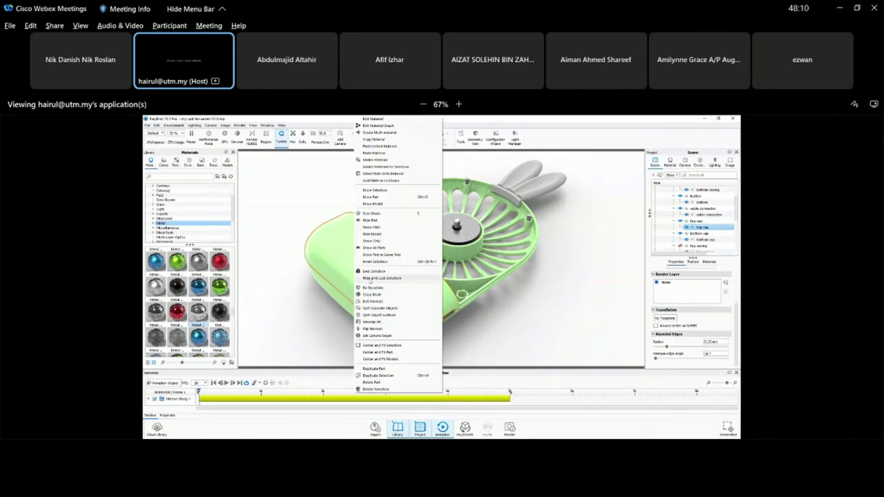
{"action": "left_click", "coordinate": [370, 220]}
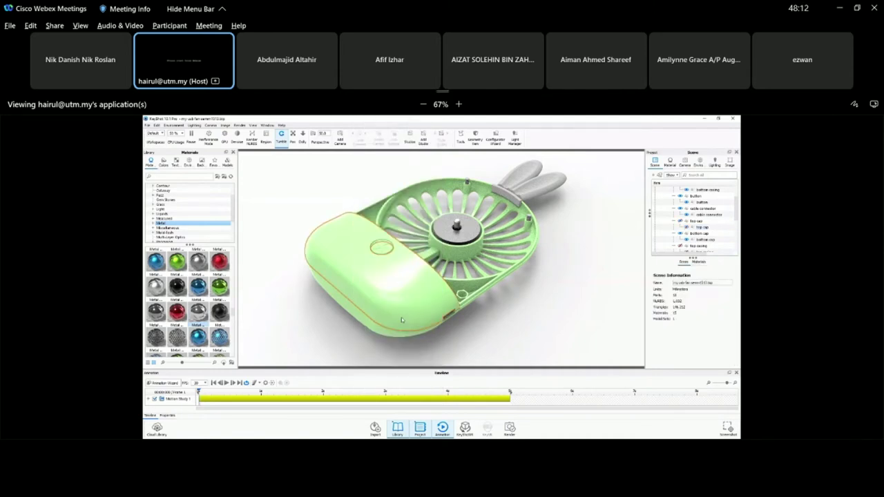
- Orbit in on the exposed interior and select the button part
{"action": "left_click_drag", "start_coordinate": [373, 290], "coordinate": [314, 311]}
{"action": "scroll", "coordinate": [405, 292], "scroll_direction": "up", "scroll_amount": 3}
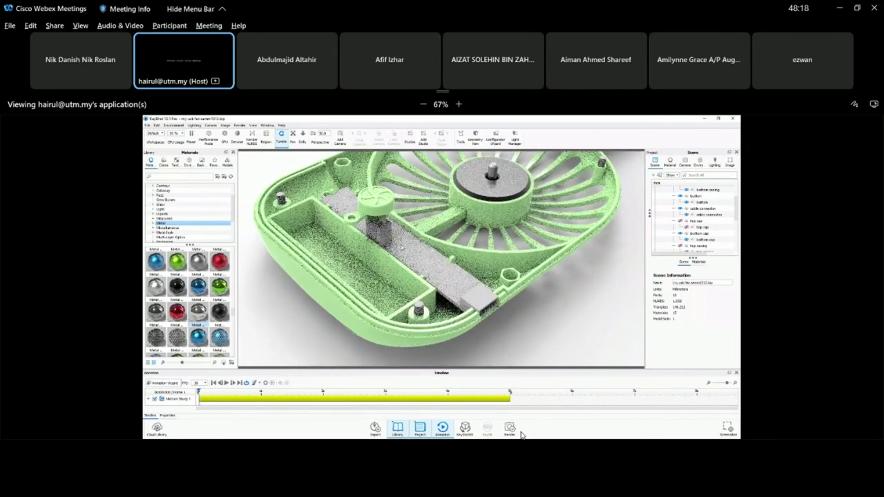
{"action": "scroll", "coordinate": [403, 244], "scroll_direction": "up", "scroll_amount": 2}
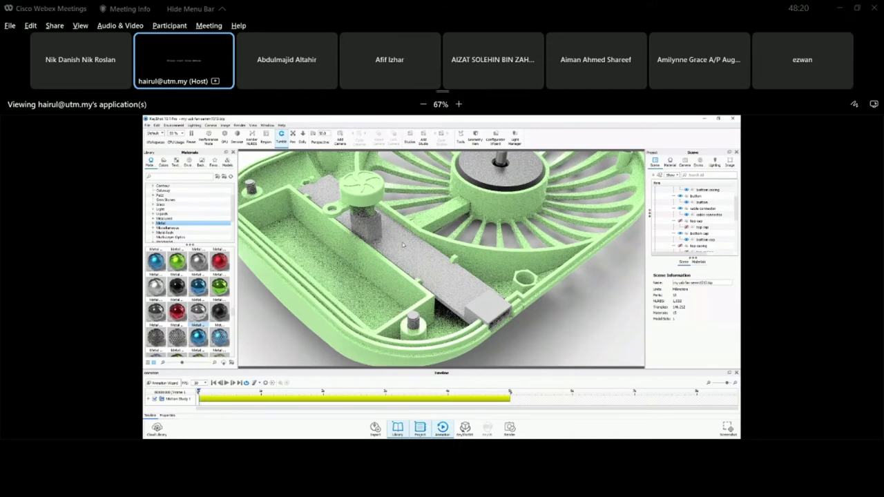
{"action": "right_click", "coordinate": [357, 181]}
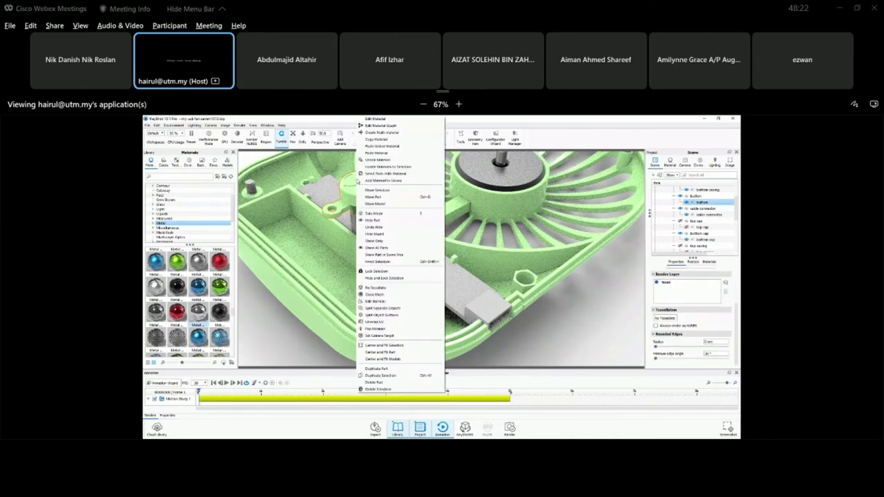
{"action": "left_click", "coordinate": [489, 283]}
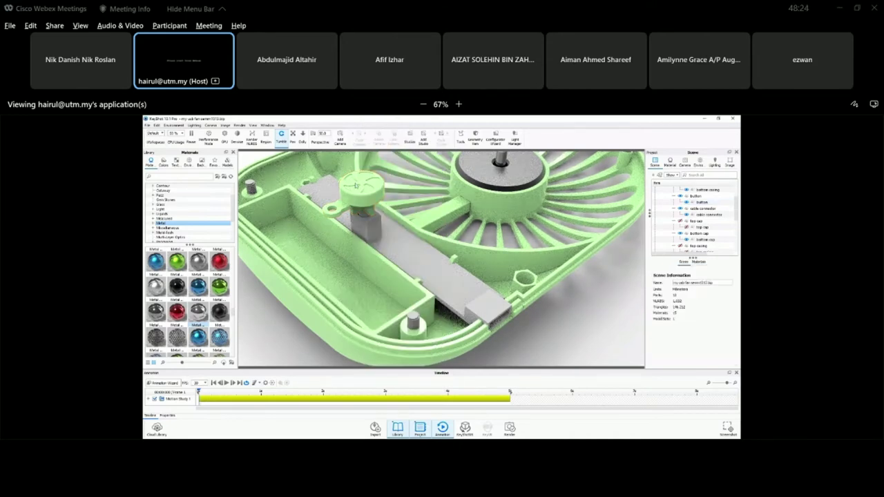
{"action": "left_click", "coordinate": [362, 190]}
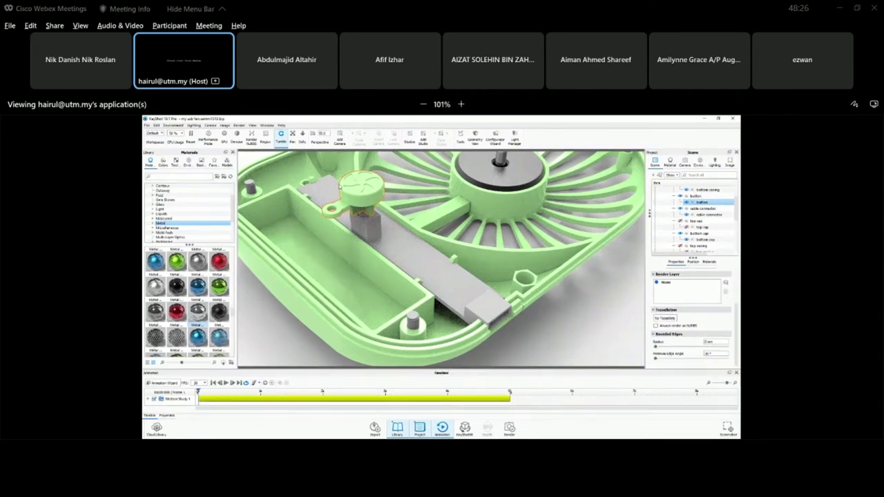
- Enter a new Rounded Edges Radius for the button part and move the view closer
{"action": "double_click", "coordinate": [709, 342]}
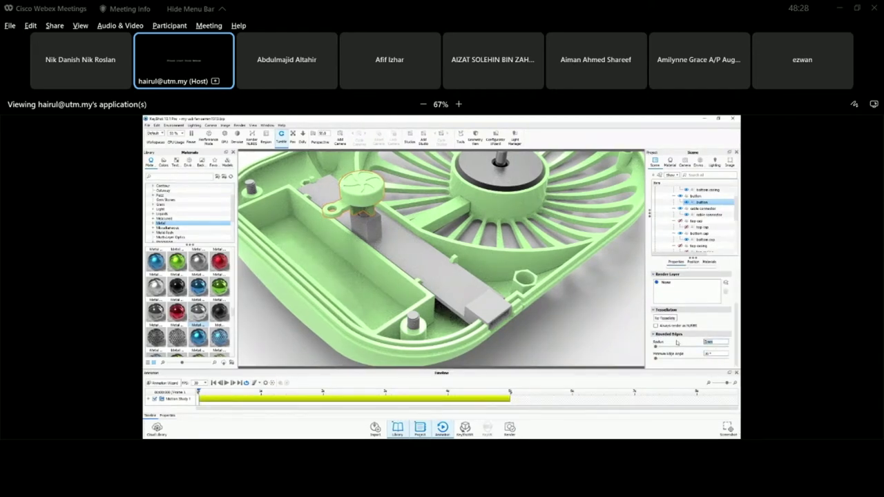
{"action": "key", "text": "Return"}
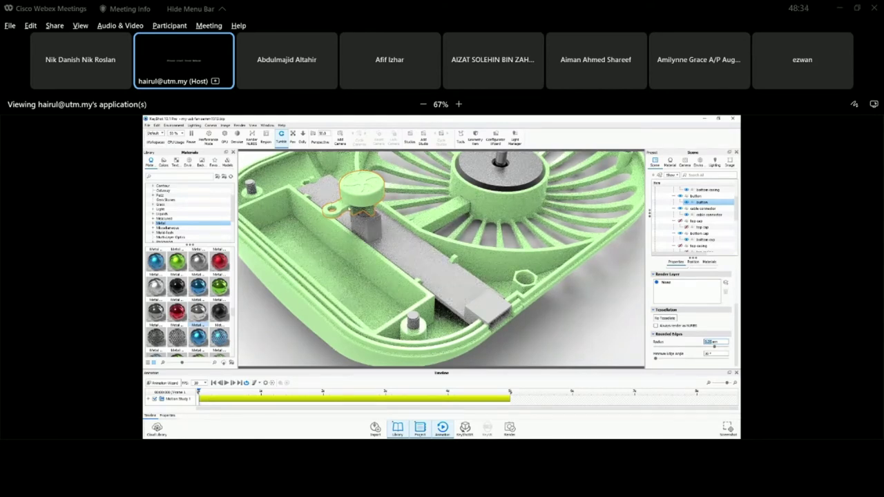
{"action": "mouse_move", "coordinate": [429, 246]}
{"action": "left_mouse_down"}
{"action": "mouse_move", "coordinate": [423, 228]}
{"action": "mouse_move", "coordinate": [415, 250]}
{"action": "left_mouse_up"}
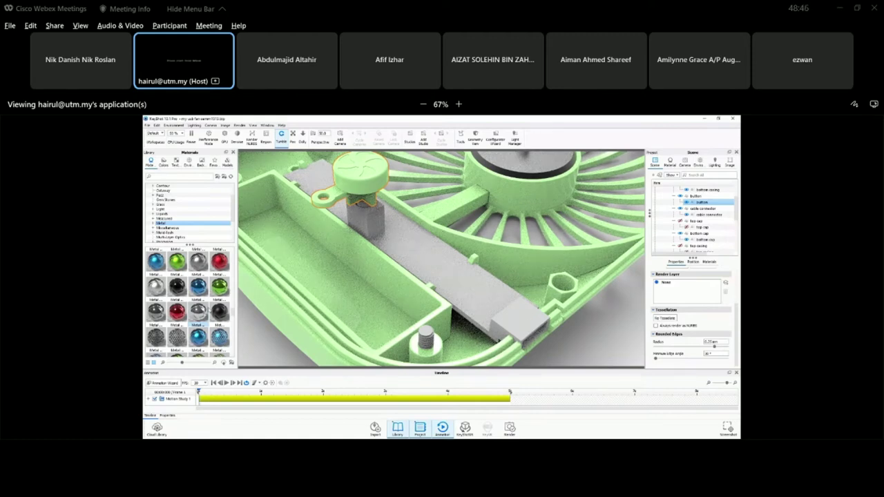
{"action": "mouse_move", "coordinate": [198, 311]}
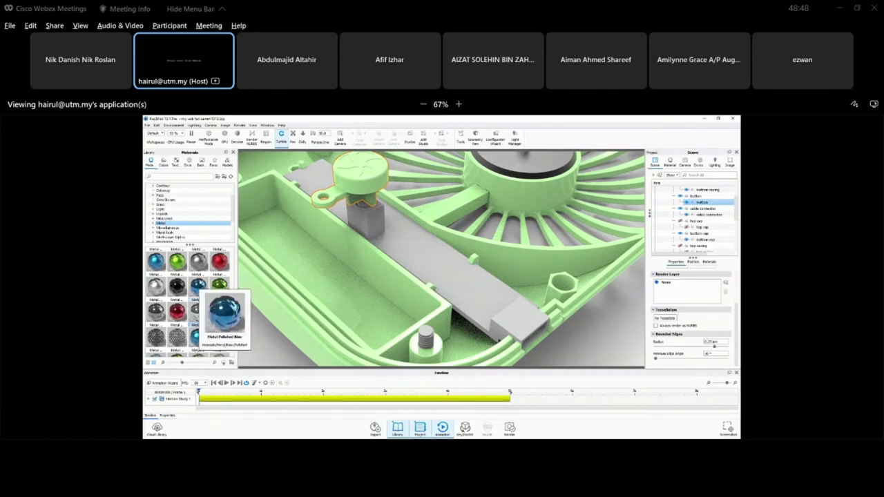
{"action": "mouse_move", "coordinate": [198, 262]}
{"action": "mouse_move", "coordinate": [156, 312]}
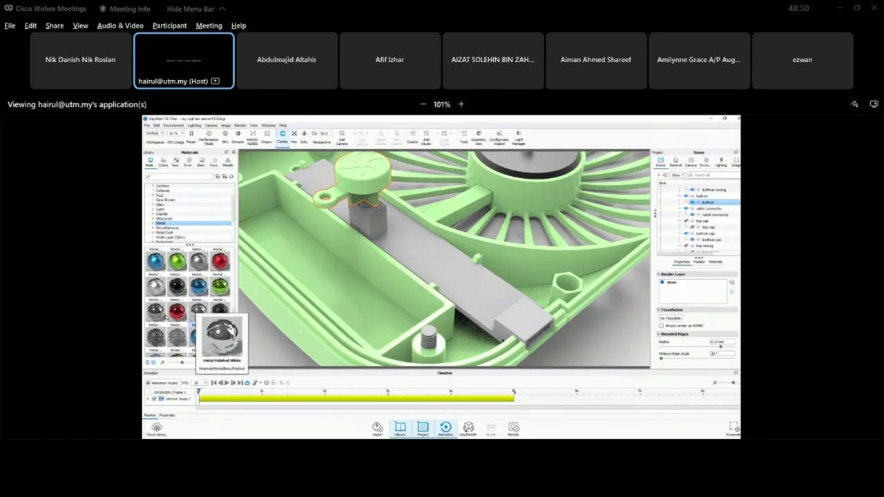
{"action": "left_click_drag", "start_coordinate": [156, 314], "coordinate": [520, 330]}
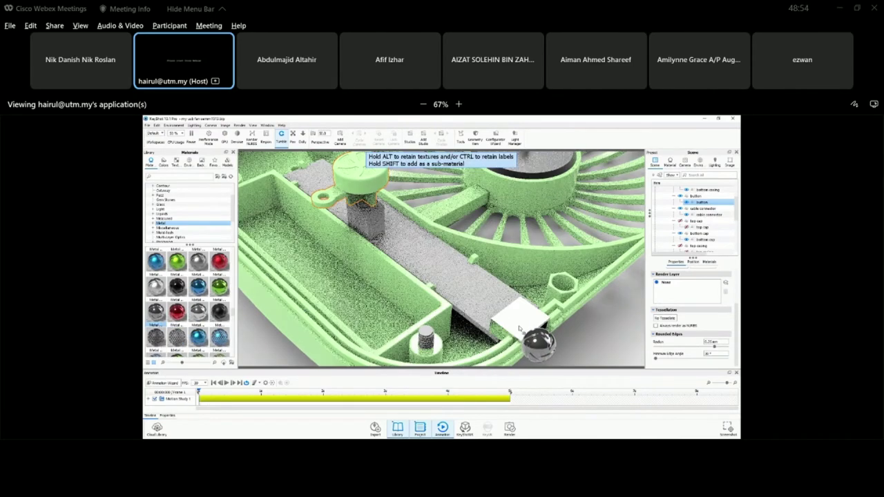
{"action": "left_click_drag", "start_coordinate": [519, 330], "coordinate": [519, 330]}
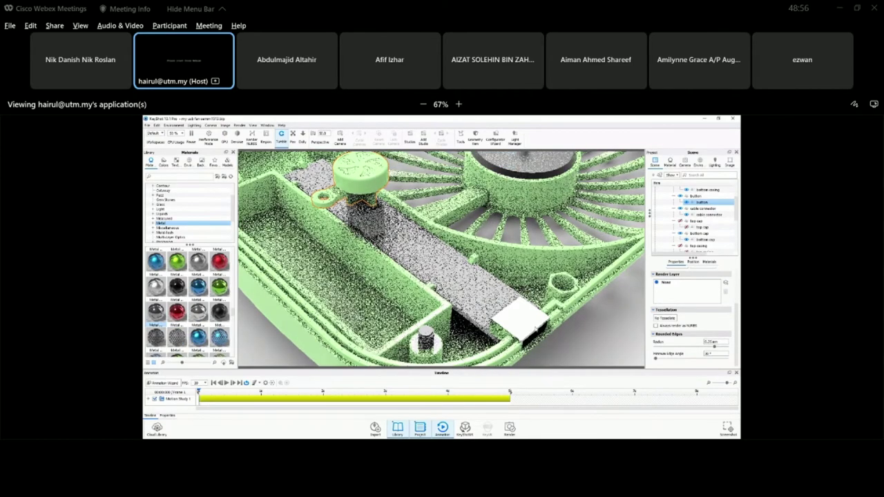
{"action": "scroll", "coordinate": [442, 259], "scroll_direction": "up", "scroll_amount": 2}
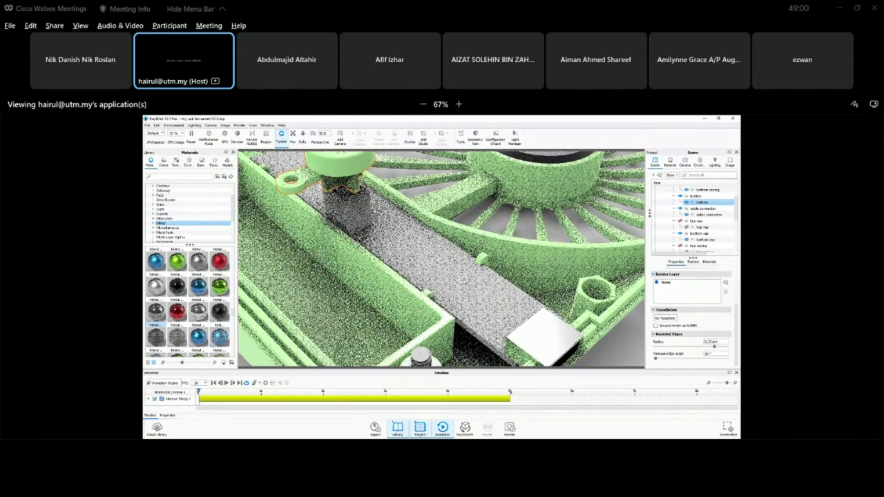
{"action": "left_click_drag", "start_coordinate": [414, 276], "coordinate": [439, 276]}
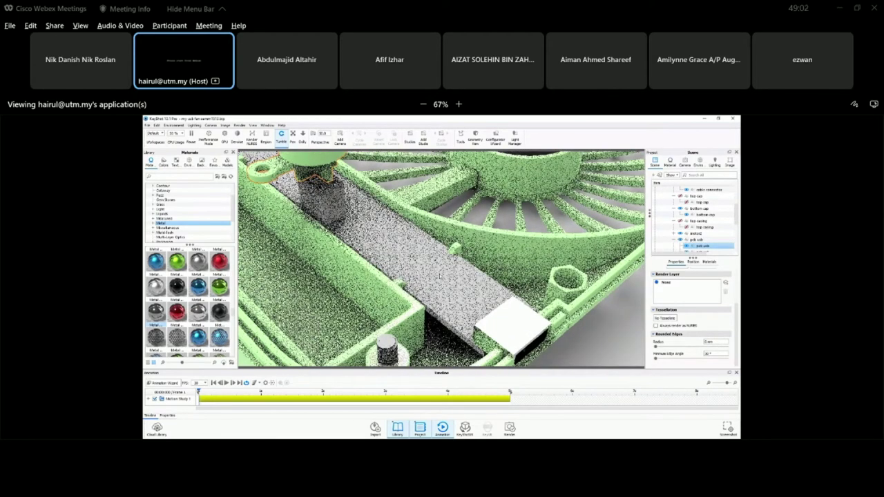
{"action": "left_click", "coordinate": [439, 276]}
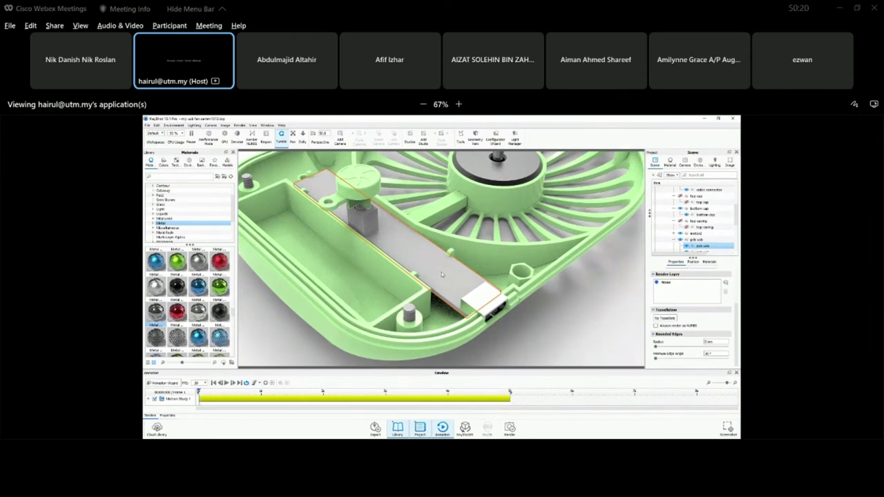
{"action": "right_click", "coordinate": [441, 272]}
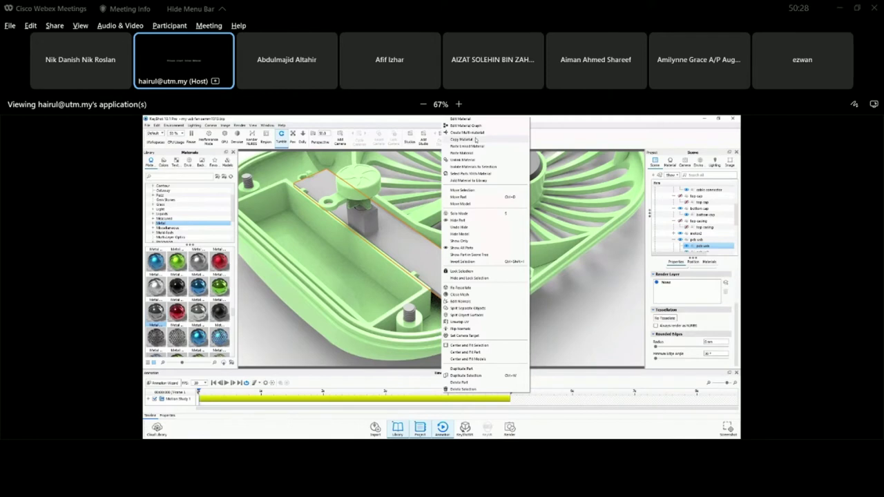
- Open the board part's material in the Material editor
{"action": "left_click", "coordinate": [455, 280]}
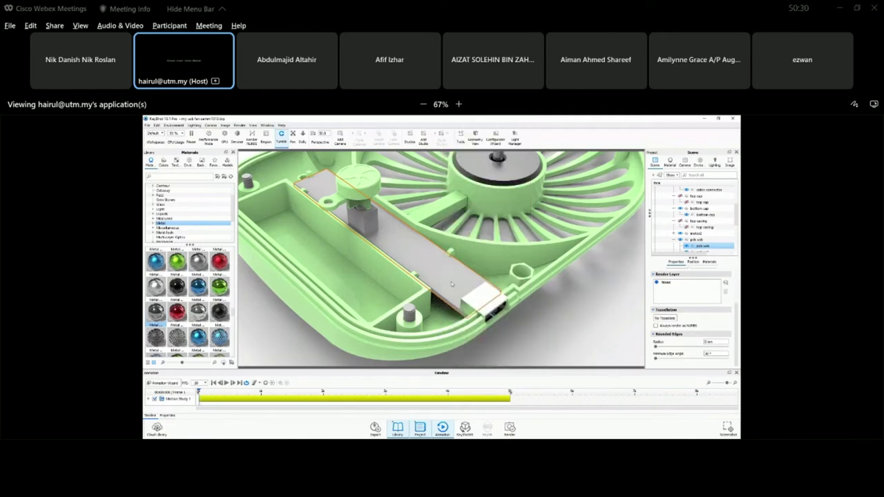
{"action": "right_click", "coordinate": [451, 281]}
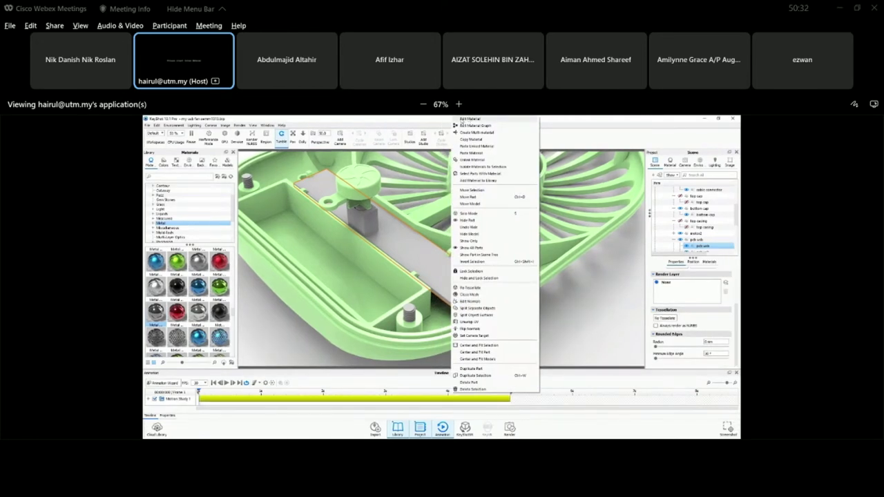
{"action": "left_click", "coordinate": [468, 122]}
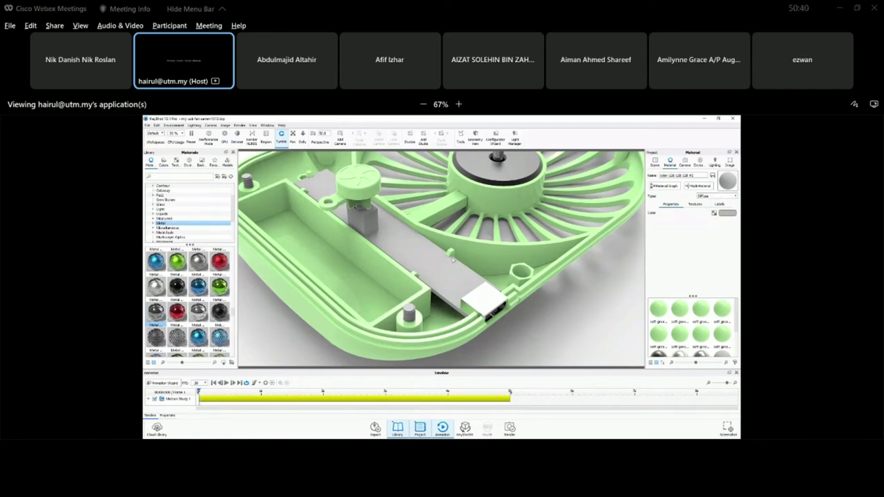
- Show the material's Textures tab and start choosing an image for the Color slot
{"action": "left_click_drag", "start_coordinate": [440, 260], "coordinate": [433, 268]}
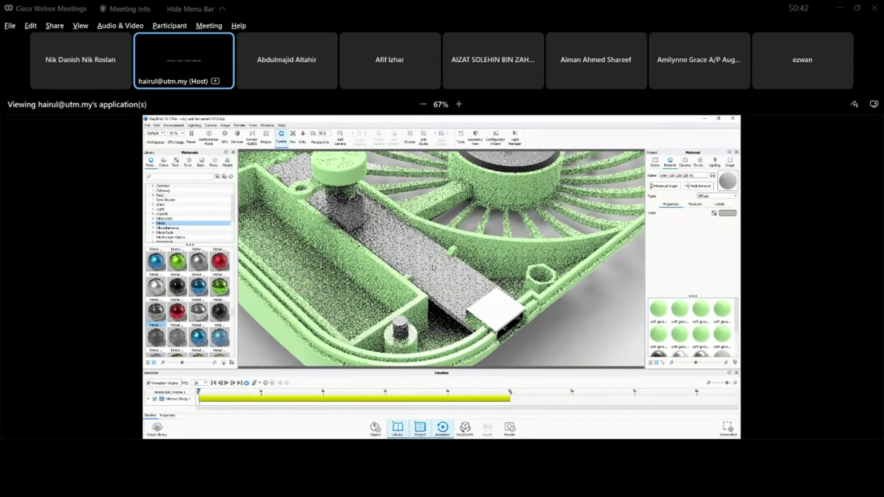
{"action": "scroll", "coordinate": [433, 268], "scroll_direction": "up", "scroll_amount": 2}
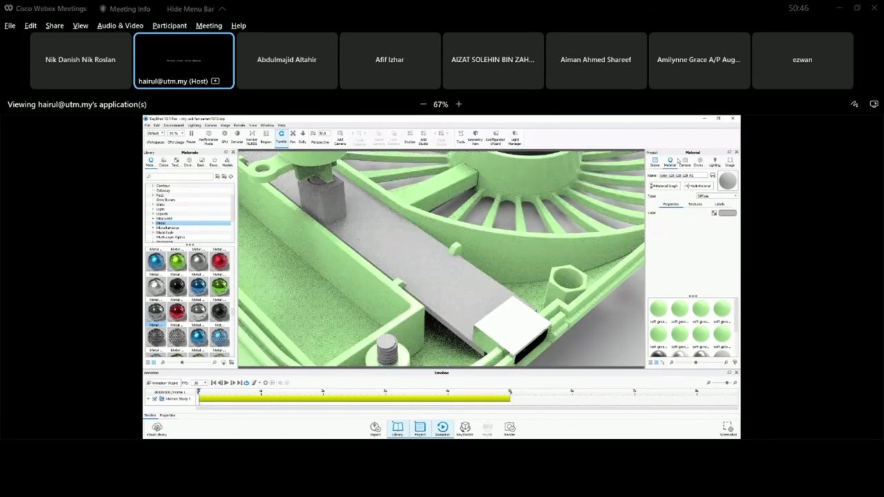
{"action": "left_click", "coordinate": [696, 204]}
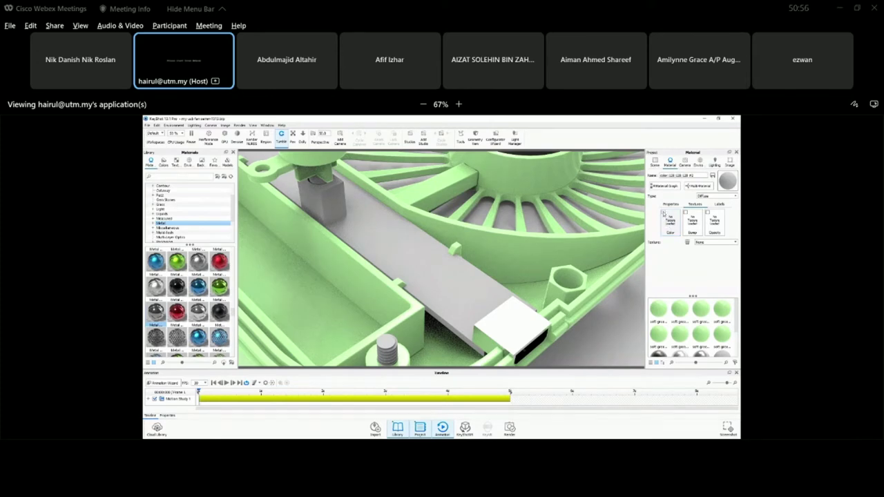
{"action": "left_click", "coordinate": [664, 214]}
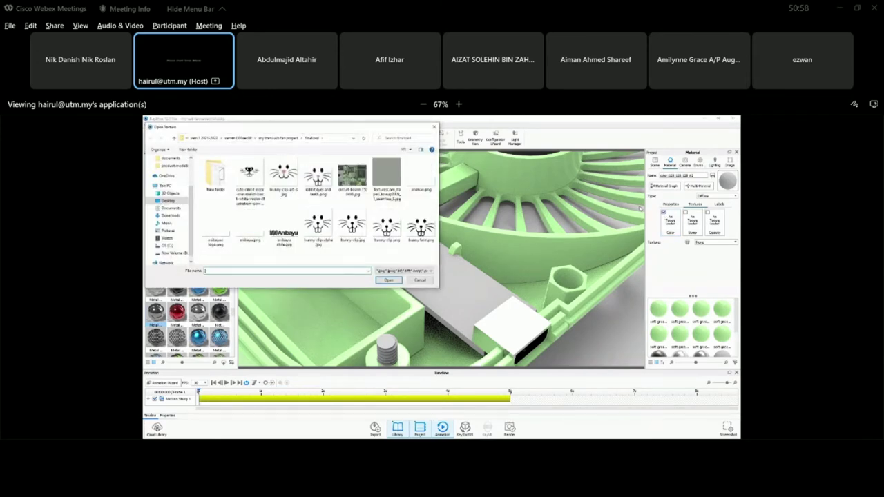
- Select the circuit-board image in the Open Texture dialog and preview it in a photo viewer
{"action": "left_click_drag", "start_coordinate": [347, 126], "coordinate": [455, 167]}
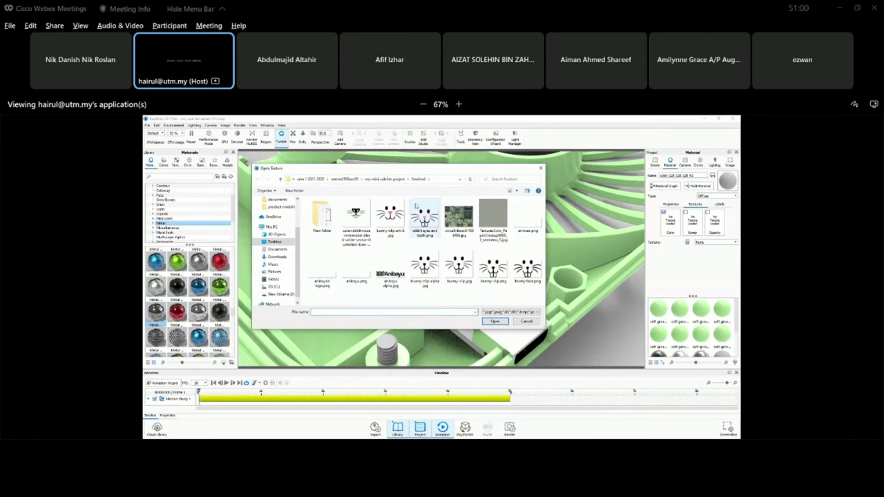
{"action": "left_click", "coordinate": [458, 216]}
{"action": "right_click", "coordinate": [457, 220]}
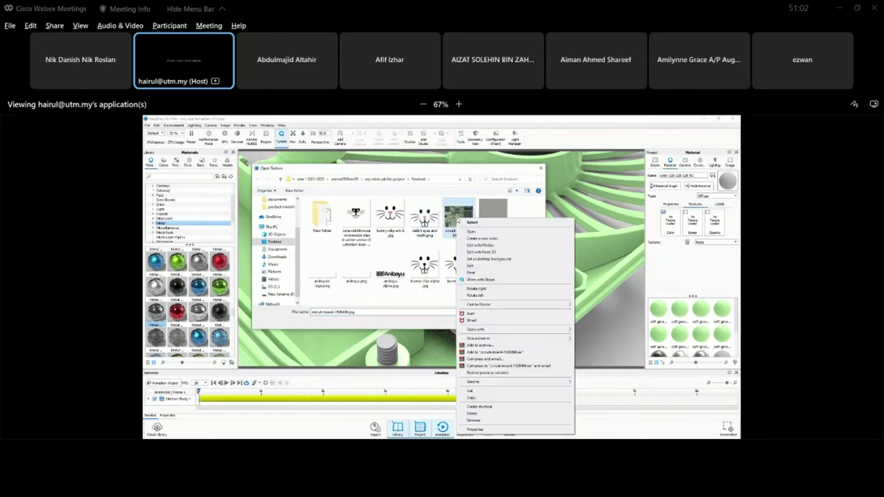
{"action": "left_click", "coordinate": [471, 232]}
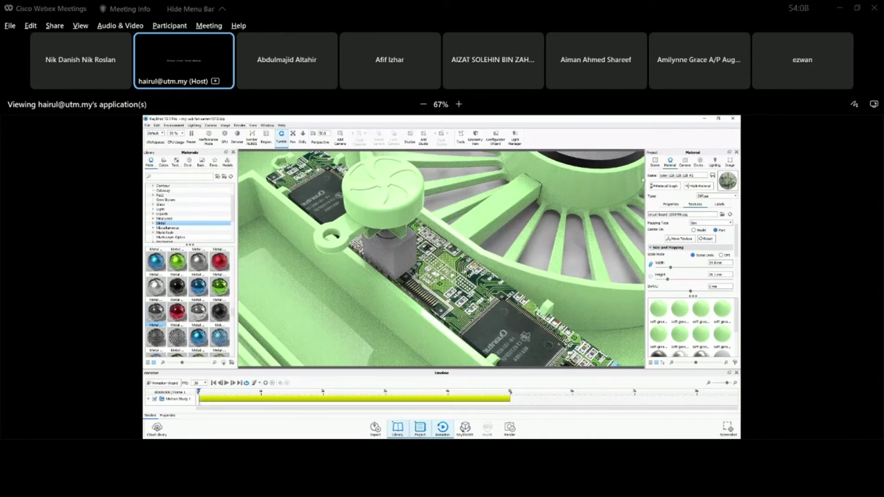
- Hide the round fan button to reveal the board beneath
{"action": "left_click", "coordinate": [655, 161]}
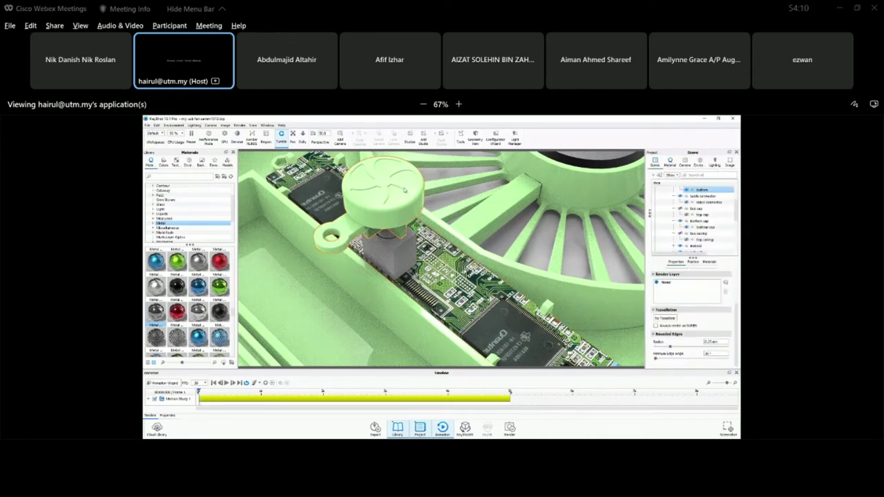
{"action": "right_click", "coordinate": [406, 207]}
{"action": "left_click", "coordinate": [420, 220]}
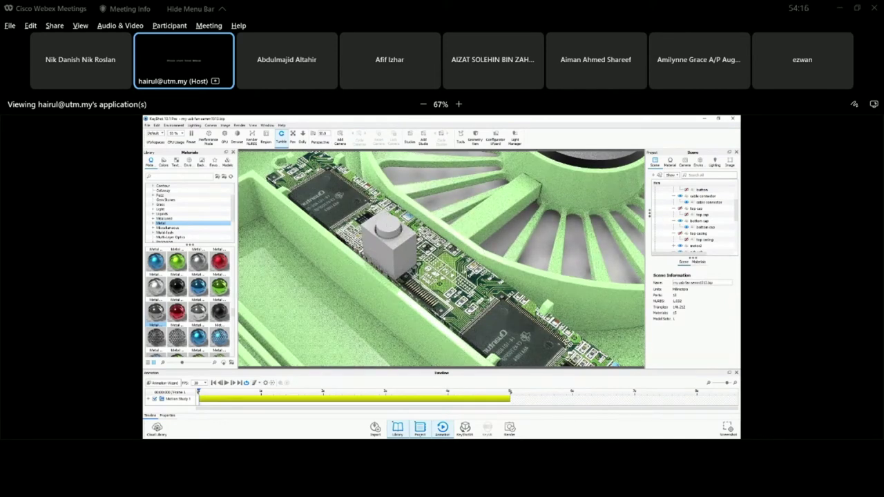
- Select the grey switch block beside the chip and increase its Rounded Edges Radius
{"action": "left_click", "coordinate": [387, 235]}
{"action": "scroll", "coordinate": [386, 234], "scroll_direction": "up", "scroll_amount": 5}
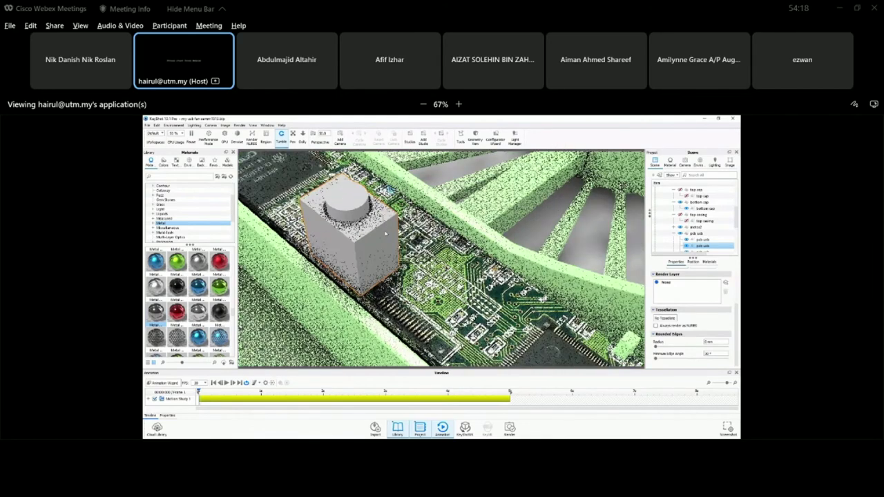
{"action": "middle_click_drag", "start_coordinate": [385, 233], "coordinate": [447, 261]}
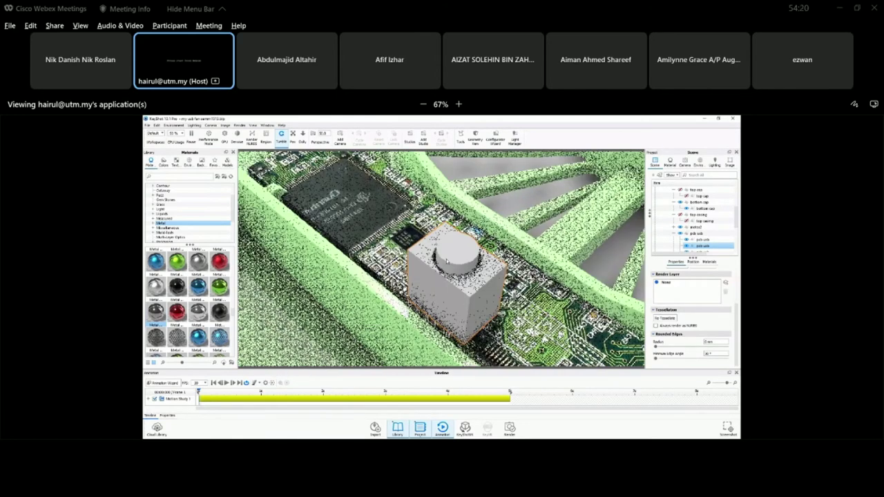
{"action": "scroll", "coordinate": [447, 261], "scroll_direction": "up", "scroll_amount": 2}
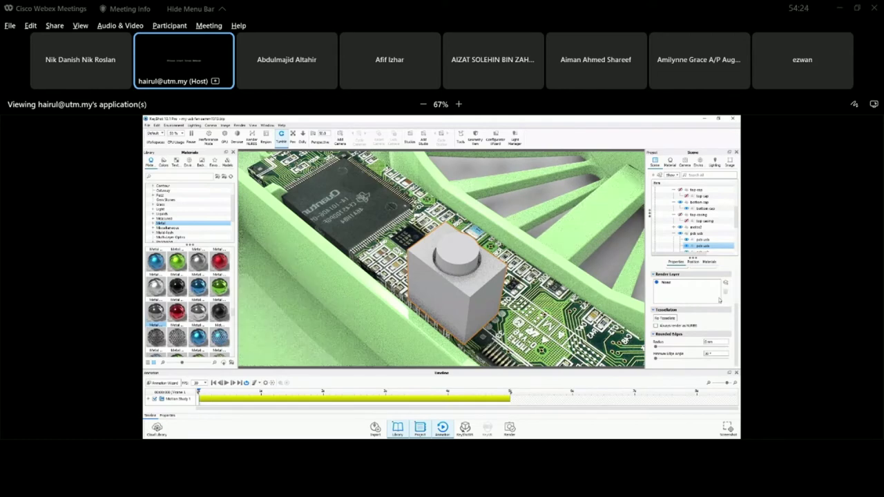
{"action": "left_click", "coordinate": [716, 341]}
{"action": "left_click", "coordinate": [692, 347]}
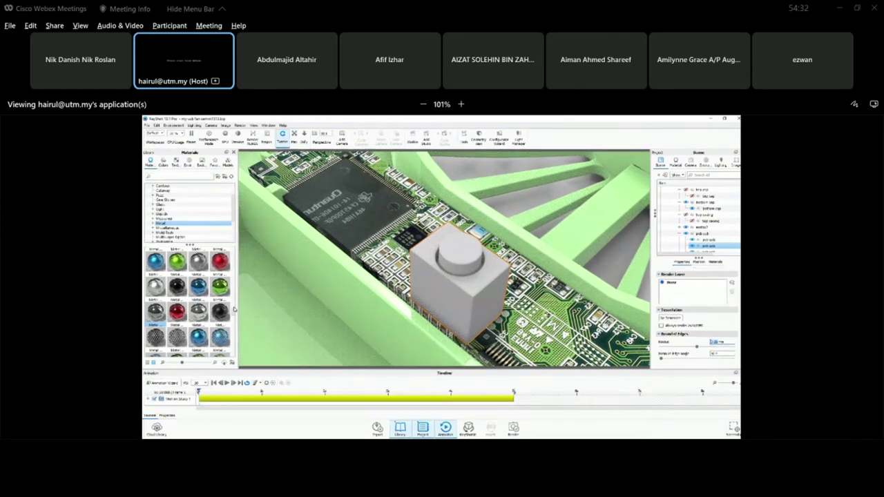
{"action": "scroll", "coordinate": [233, 314], "scroll_direction": "down", "scroll_amount": 1}
{"action": "scroll", "coordinate": [233, 315], "scroll_direction": "down", "scroll_amount": 1}
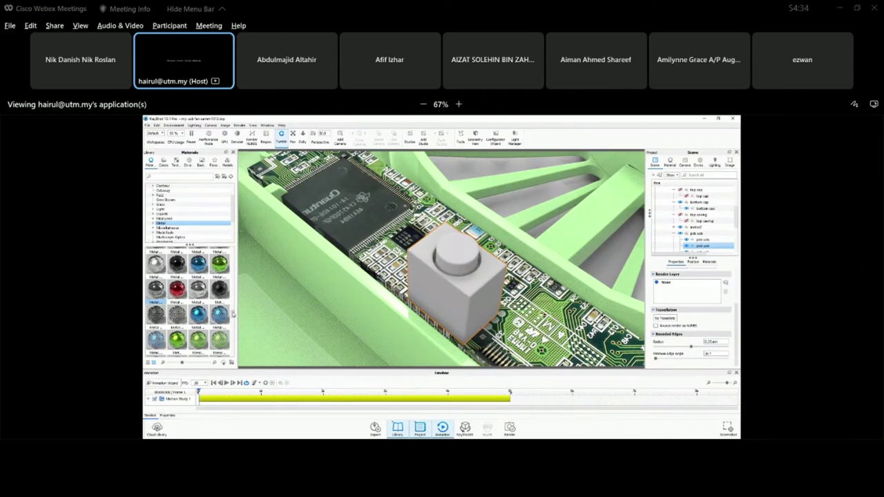
{"action": "mouse_move", "coordinate": [158, 293]}
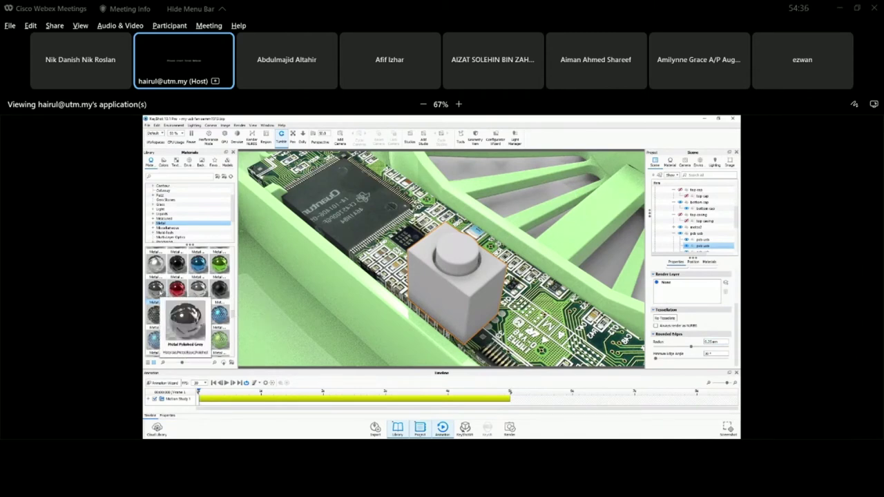
{"action": "left_click_drag", "start_coordinate": [158, 293], "coordinate": [427, 287]}
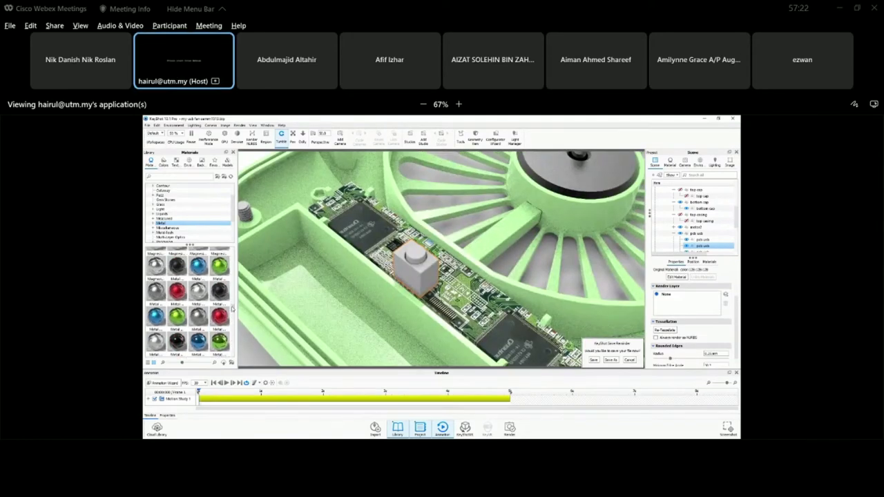
{"action": "scroll", "coordinate": [232, 308], "scroll_direction": "down", "scroll_amount": 3}
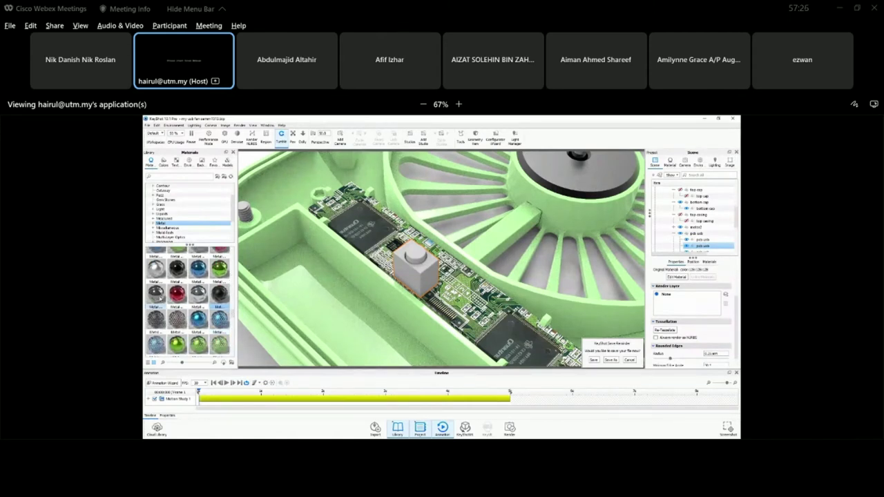
{"action": "mouse_move", "coordinate": [158, 293]}
{"action": "mouse_move", "coordinate": [199, 297]}
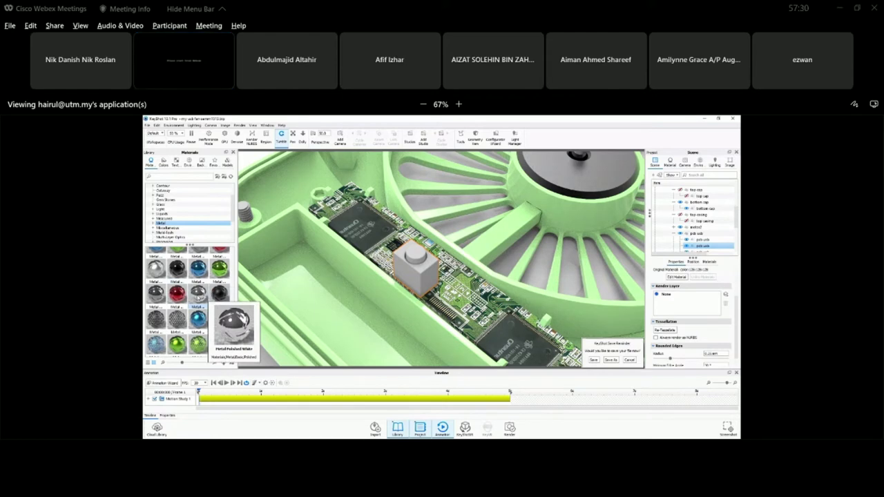
{"action": "scroll", "coordinate": [180, 283], "scroll_direction": "down", "scroll_amount": 5}
{"action": "scroll", "coordinate": [178, 273], "scroll_direction": "down", "scroll_amount": 3}
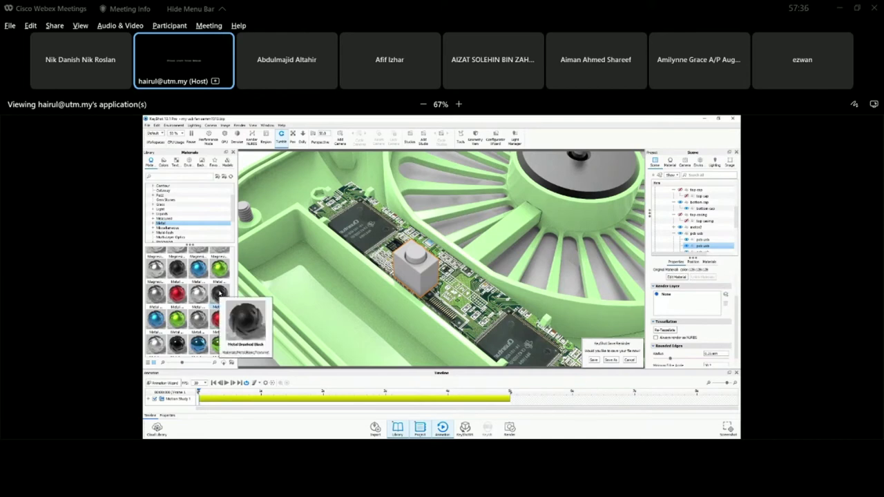
{"action": "mouse_move", "coordinate": [178, 271]}
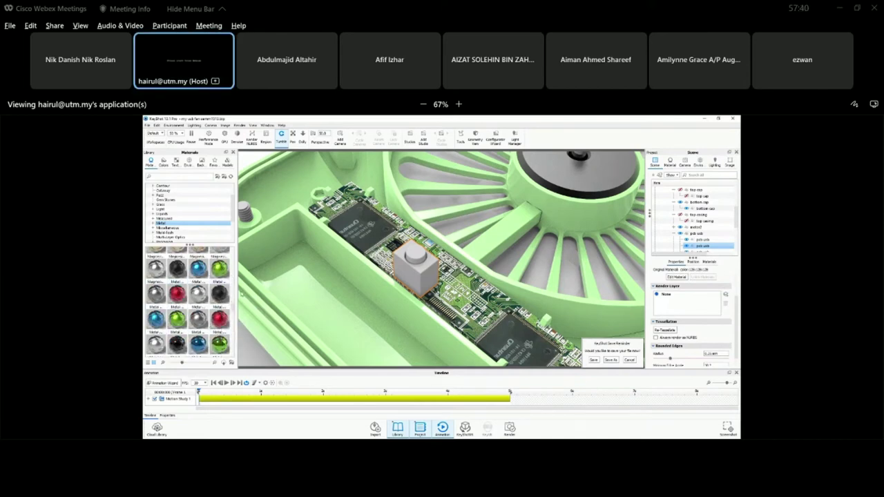
{"action": "scroll", "coordinate": [233, 304], "scroll_direction": "up", "scroll_amount": 3}
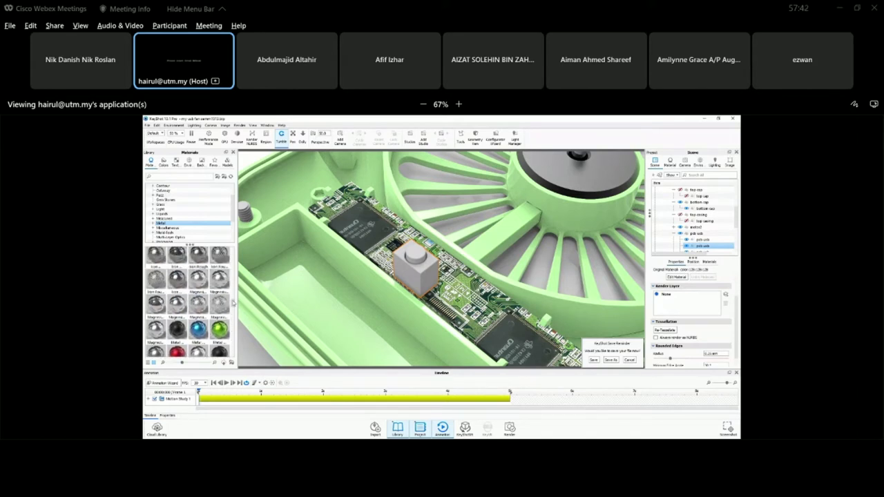
{"action": "scroll", "coordinate": [233, 302], "scroll_direction": "up", "scroll_amount": 2}
{"action": "scroll", "coordinate": [233, 302], "scroll_direction": "down", "scroll_amount": 5}
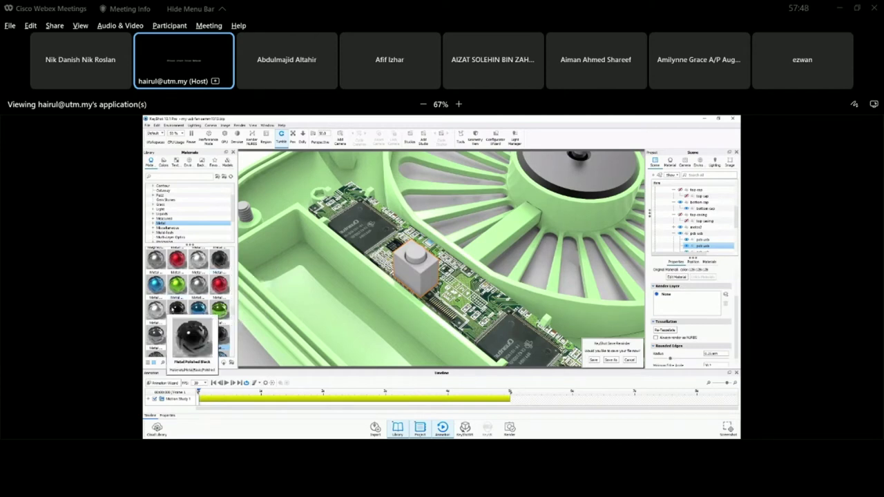
- Apply Metal Rough Grey from the library to the small switch on the board
{"action": "scroll", "coordinate": [174, 309], "scroll_direction": "down", "scroll_amount": 2}
{"action": "mouse_move", "coordinate": [156, 337]}
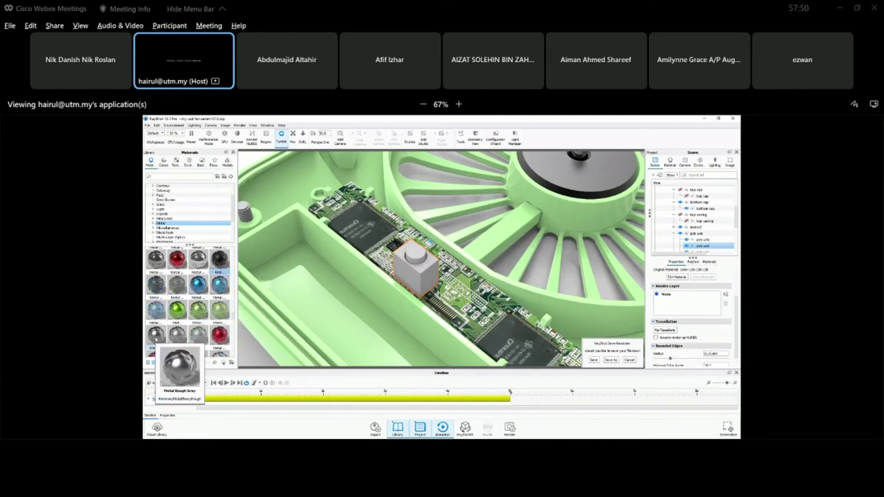
{"action": "left_click_drag", "start_coordinate": [156, 336], "coordinate": [415, 254]}
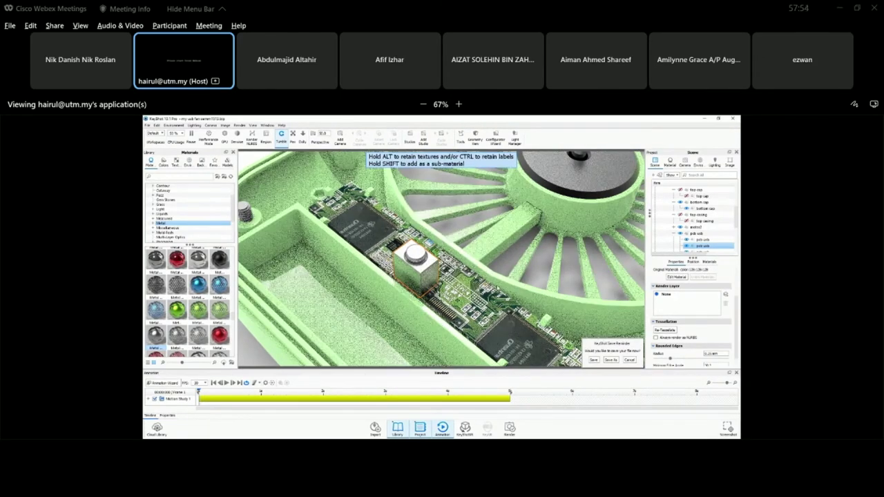
{"action": "left_click_drag", "start_coordinate": [415, 254], "coordinate": [415, 254]}
- Tilt the view overhead onto the housing and clear the part selection
{"action": "scroll", "coordinate": [415, 254], "scroll_direction": "down", "scroll_amount": 3}
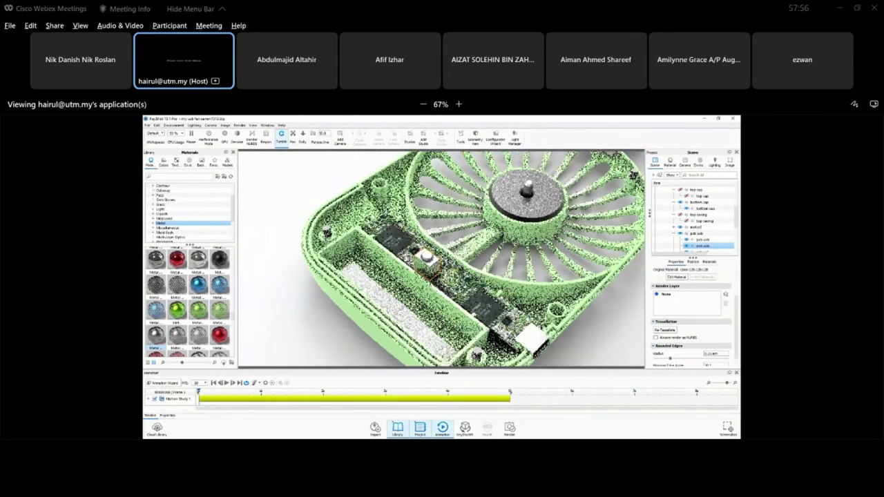
{"action": "scroll", "coordinate": [442, 259], "scroll_direction": "up", "scroll_amount": 3}
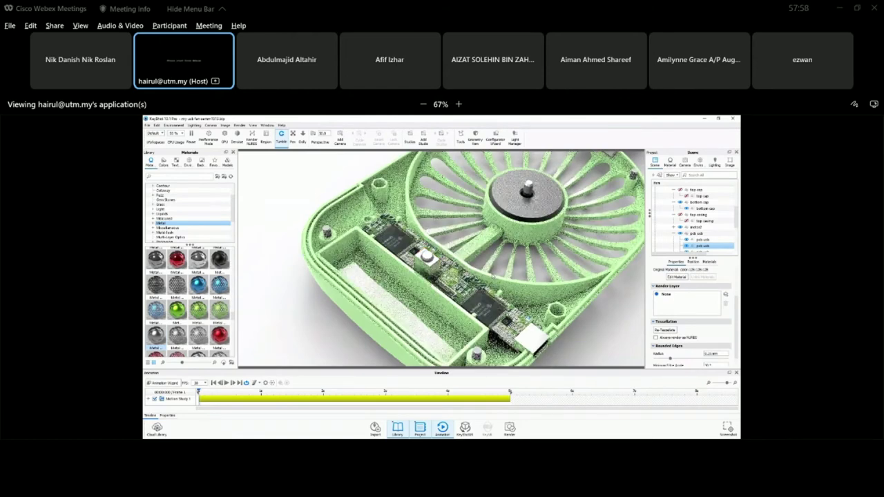
{"action": "scroll", "coordinate": [442, 259], "scroll_direction": "up", "scroll_amount": 2}
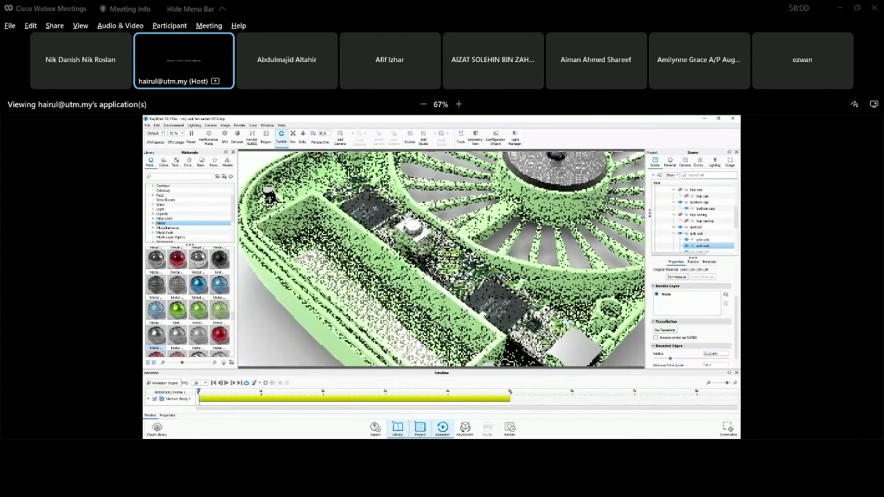
{"action": "left_click_drag", "start_coordinate": [442, 259], "coordinate": [442, 228]}
{"action": "scroll", "coordinate": [442, 259], "scroll_direction": "up", "scroll_amount": 2}
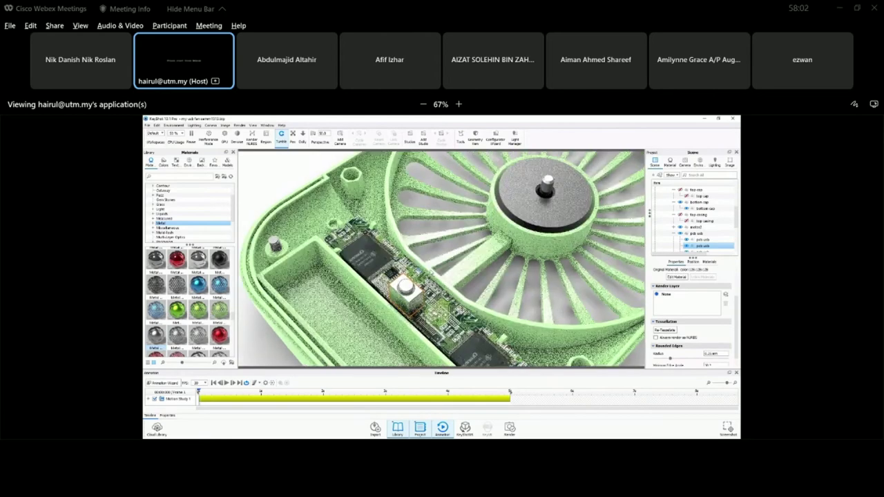
{"action": "left_click_drag", "start_coordinate": [442, 259], "coordinate": [414, 248]}
{"action": "right_click", "coordinate": [439, 277]}
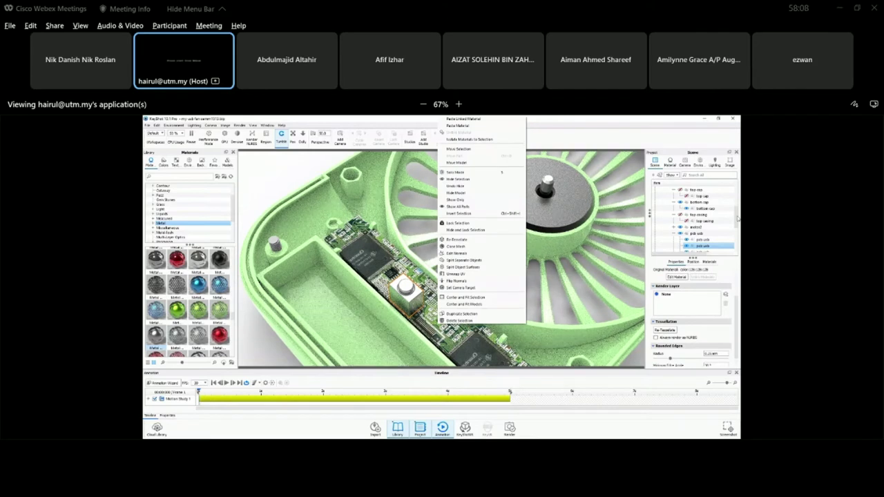
{"action": "scroll", "coordinate": [737, 221], "scroll_direction": "down", "scroll_amount": 1}
{"action": "scroll", "coordinate": [737, 219], "scroll_direction": "up", "scroll_amount": 1}
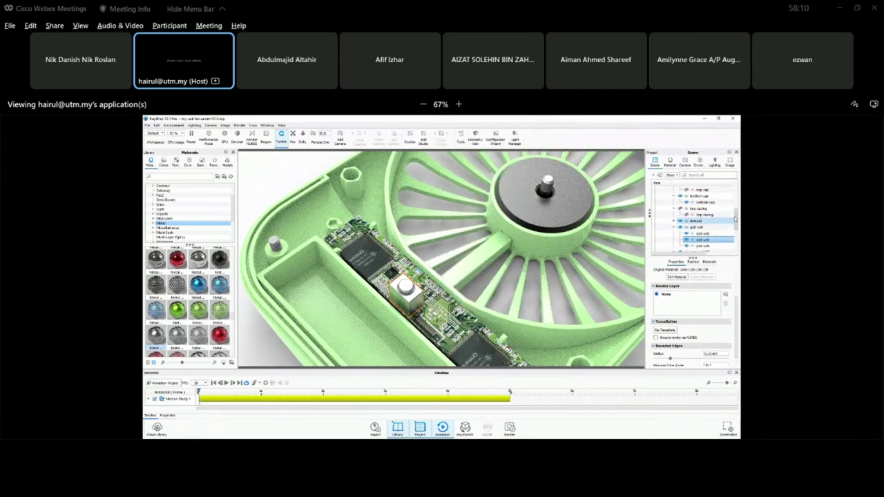
{"action": "left_click_drag", "start_coordinate": [735, 219], "coordinate": [736, 200]}
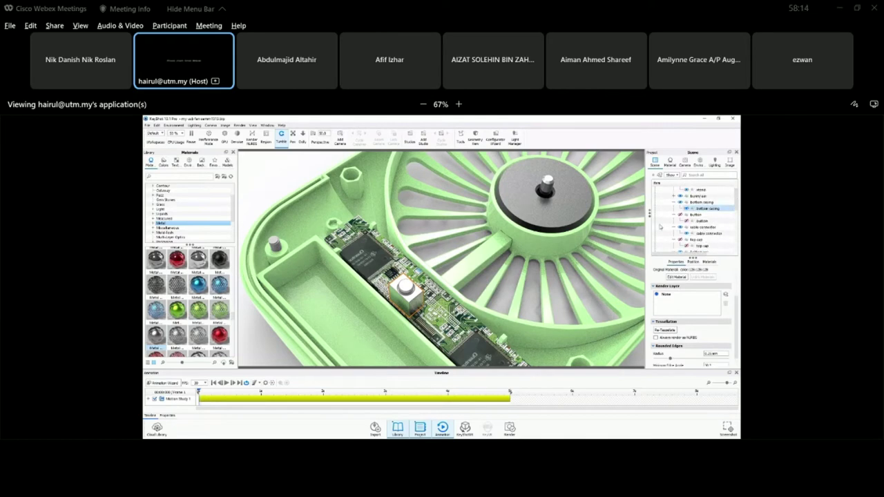
{"action": "left_click", "coordinate": [659, 226]}
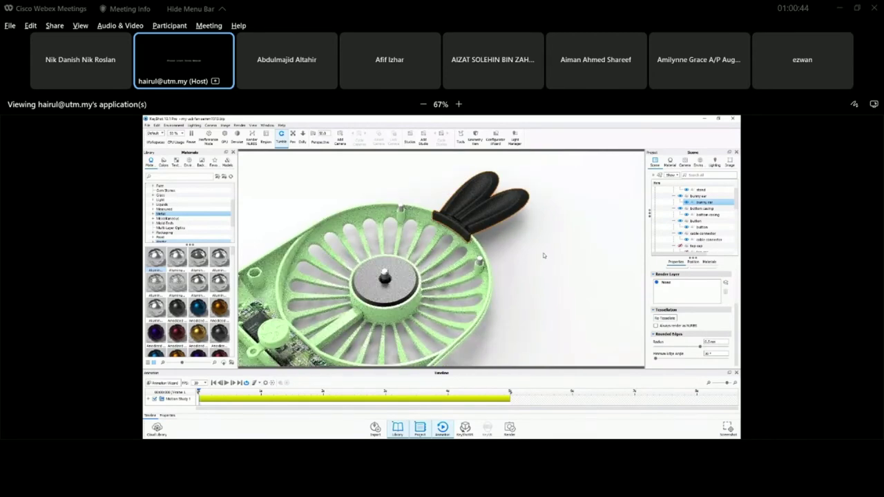
- Set the bunny ears' material diffuse colour to the fan's light green hex value
{"action": "right_click", "coordinate": [490, 210]}
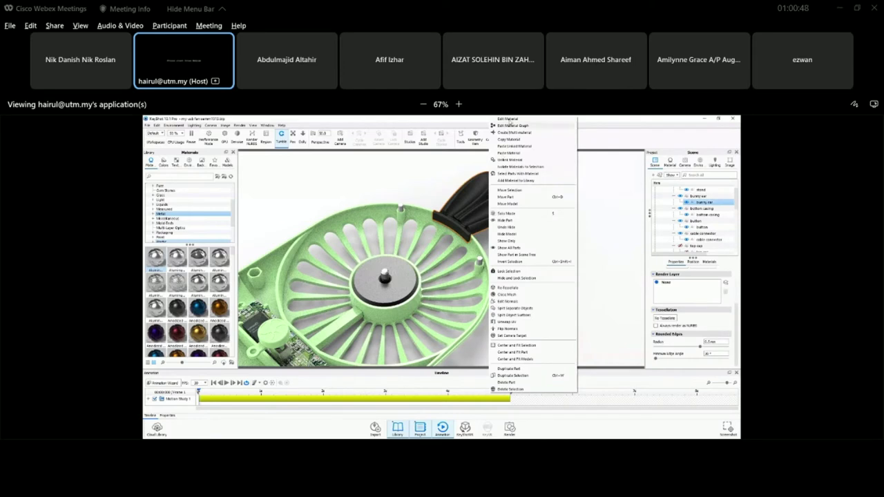
{"action": "left_click", "coordinate": [508, 119]}
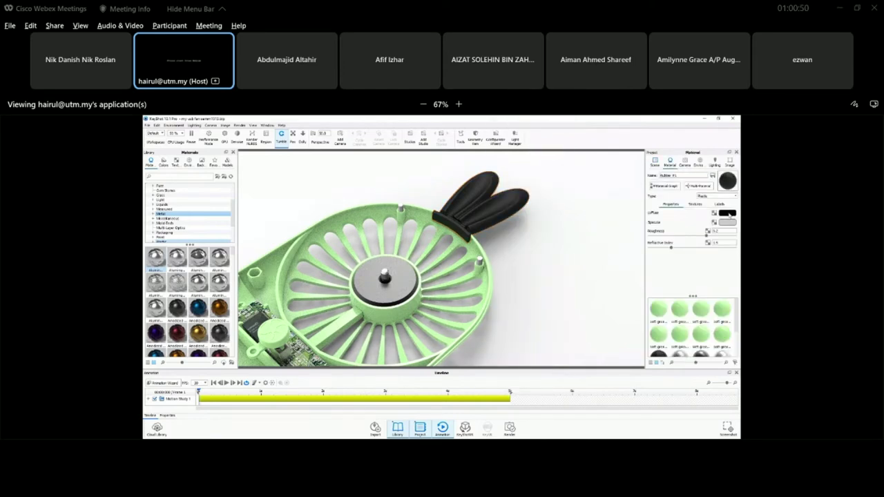
{"action": "left_click", "coordinate": [727, 213]}
{"action": "double_click", "coordinate": [699, 252]}
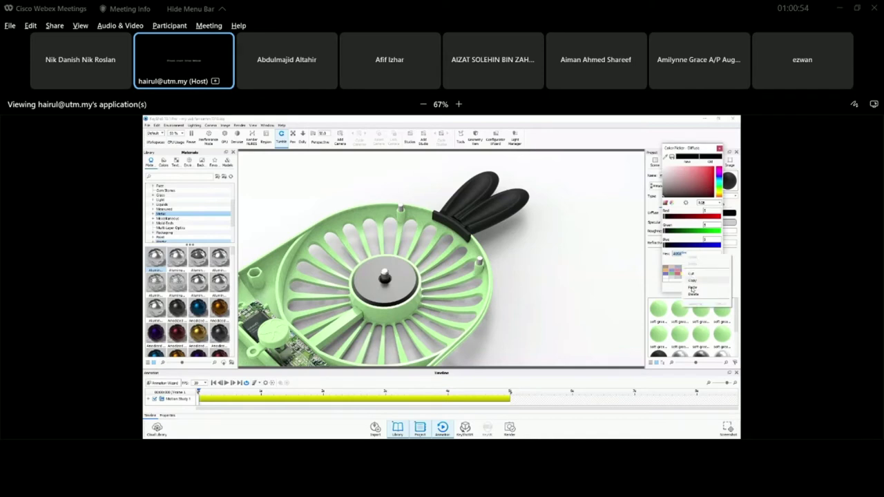
{"action": "key", "text": "Return"}
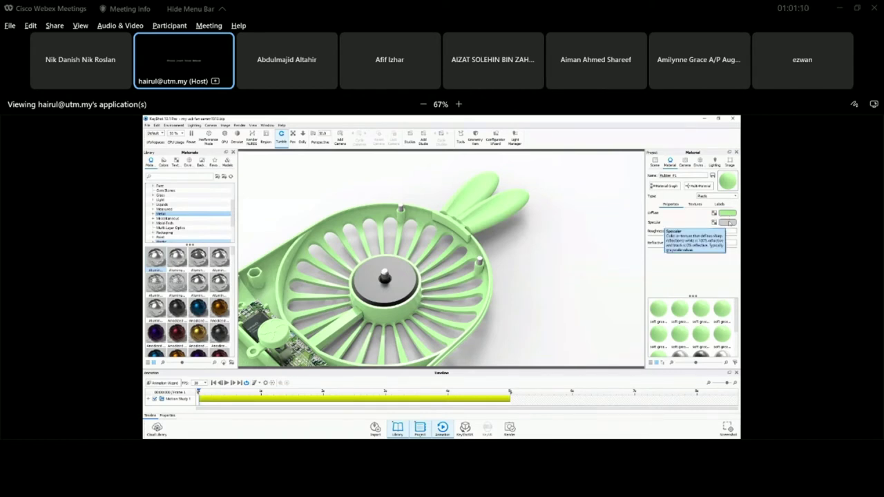
- Lighten the ears' specular colour to #F2F2F2 and confirm it
{"action": "left_click", "coordinate": [728, 222]}
{"action": "left_click_drag", "start_coordinate": [655, 187], "coordinate": [647, 185]}
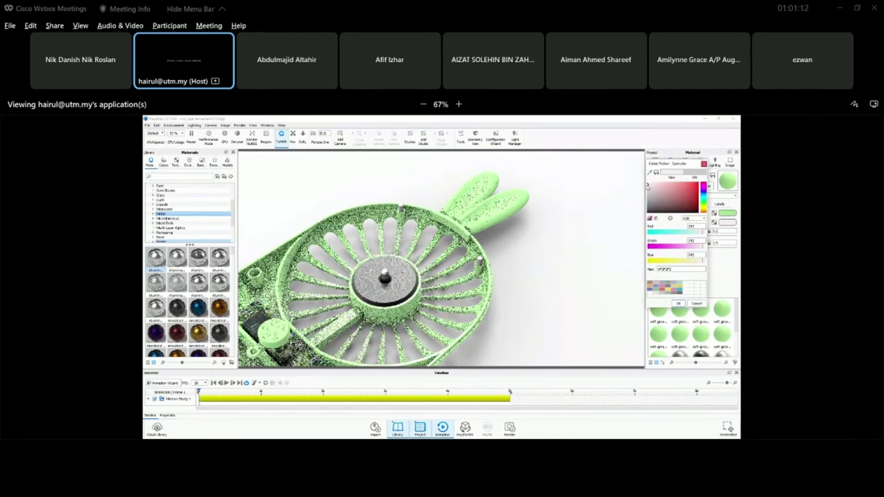
{"action": "left_click", "coordinate": [680, 304]}
{"action": "left_click_drag", "start_coordinate": [535, 239], "coordinate": [518, 221]}
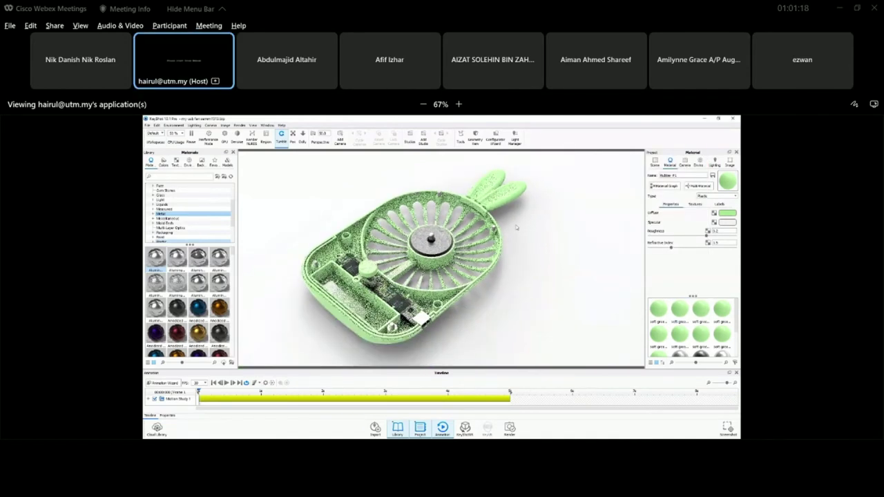
- Show all hidden parts and orbit to inspect the closed fan from several sides
{"action": "right_click", "coordinate": [522, 220]}
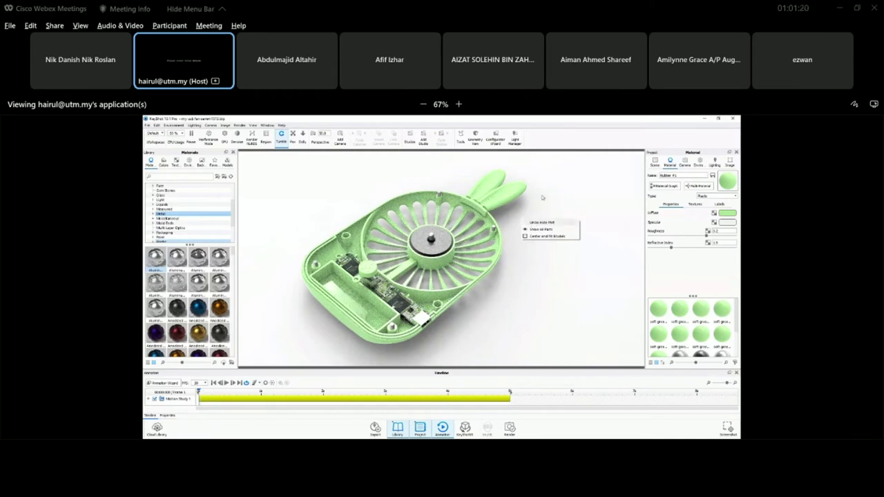
{"action": "left_click", "coordinate": [532, 223]}
{"action": "right_click", "coordinate": [539, 222]}
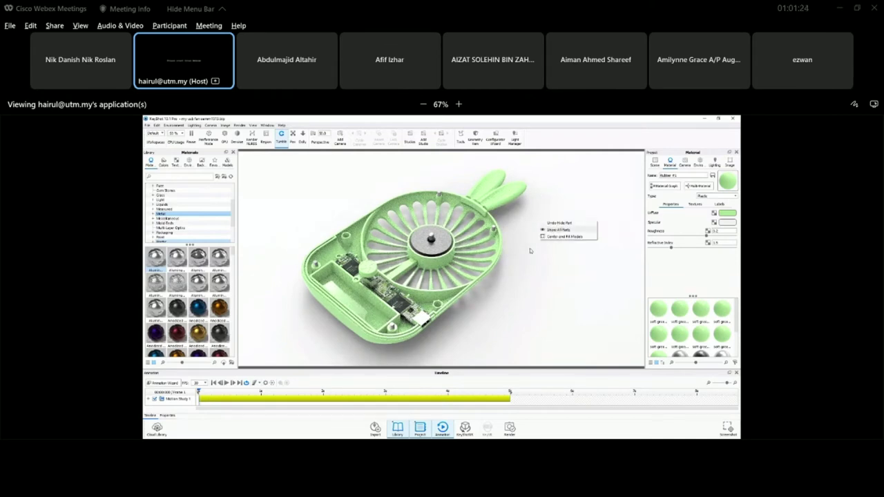
{"action": "left_click", "coordinate": [557, 229]}
{"action": "left_click_drag", "start_coordinate": [483, 294], "coordinate": [489, 277]}
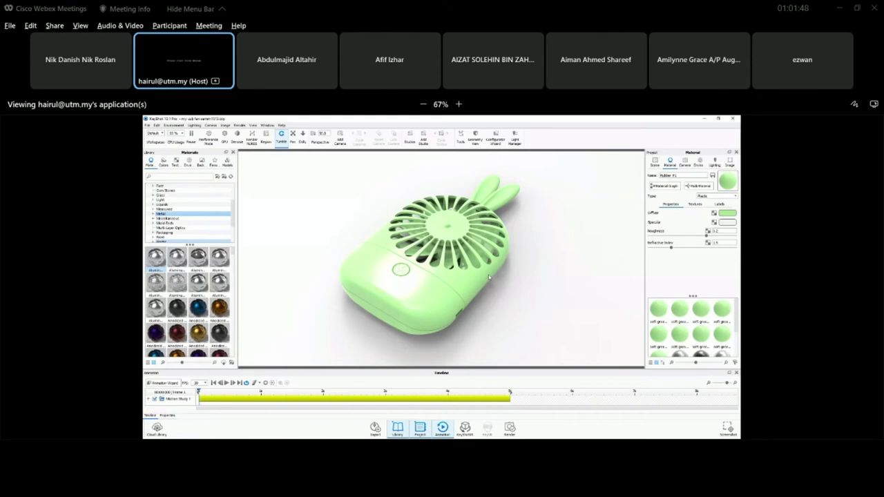
{"action": "left_click_drag", "start_coordinate": [489, 278], "coordinate": [464, 270]}
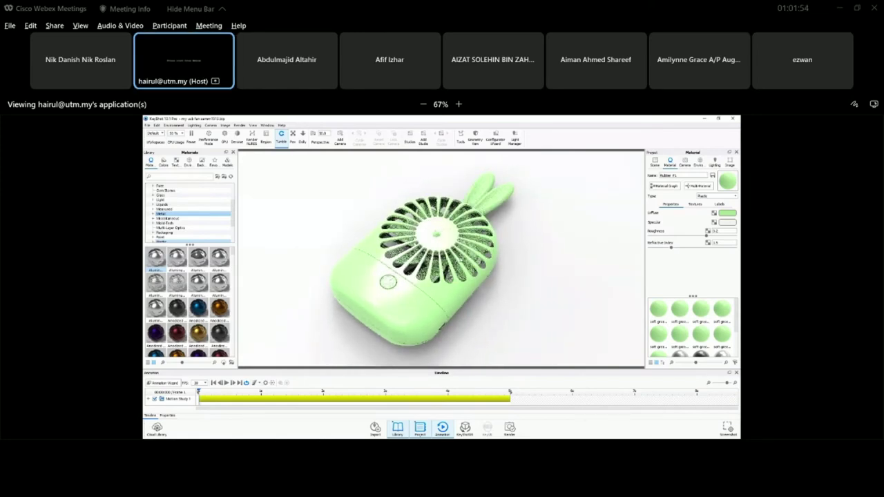
{"action": "scroll", "coordinate": [530, 257], "scroll_direction": "up", "scroll_amount": 2}
{"action": "left_click_drag", "start_coordinate": [467, 291], "coordinate": [456, 253]}
- Glance at the file options, then switch to the rabbit fan reference photo
{"action": "left_click", "coordinate": [147, 125]}
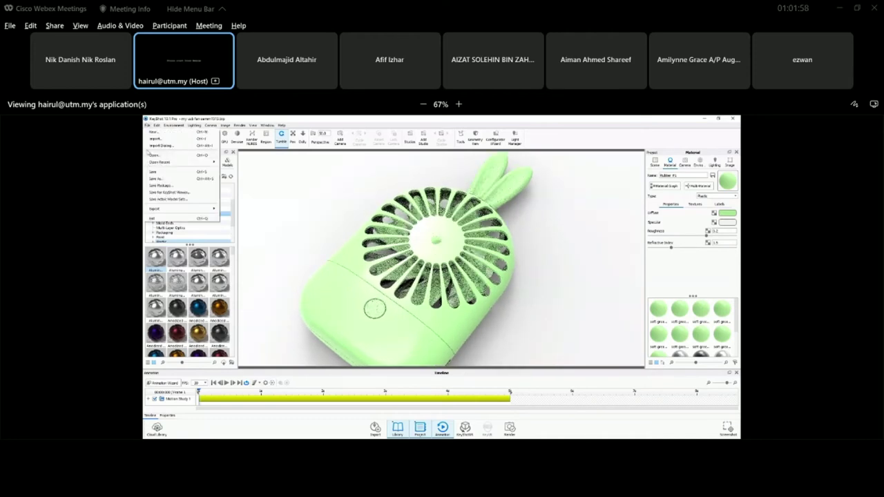
{"action": "left_click", "coordinate": [152, 171]}
{"action": "scroll", "coordinate": [442, 257], "scroll_direction": "up", "scroll_amount": 5}
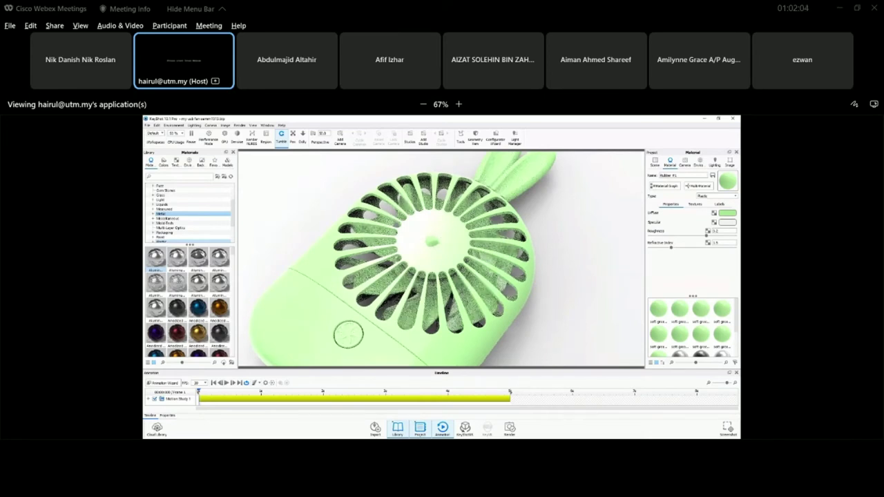
{"action": "key", "text": "alt+Tab"}
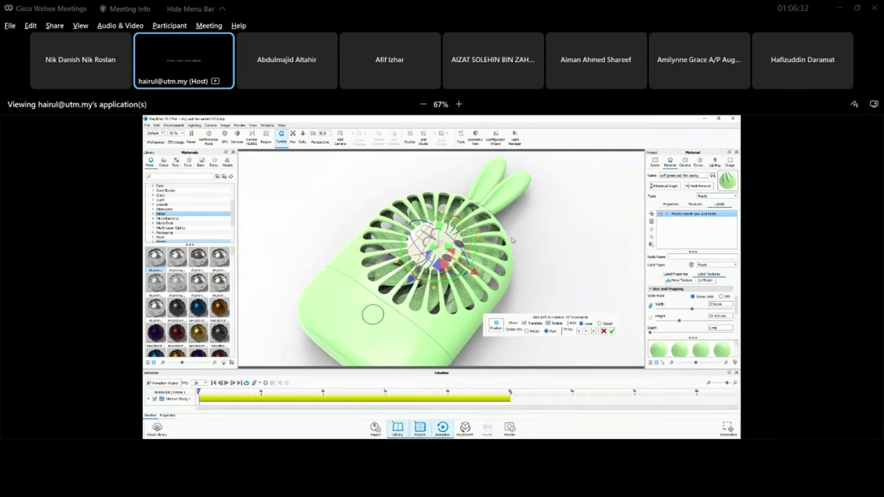
- Open KeyShot's Camera menu to reach the Standard Views presets
{"action": "left_click", "coordinate": [211, 125]}
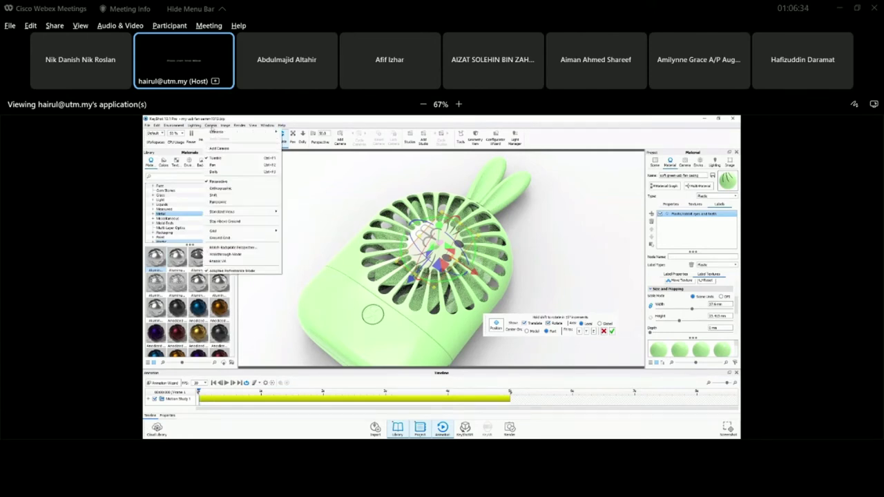
- Switch the camera to an orthographic projection looking straight at the fan's front grille
{"action": "mouse_move", "coordinate": [223, 213]}
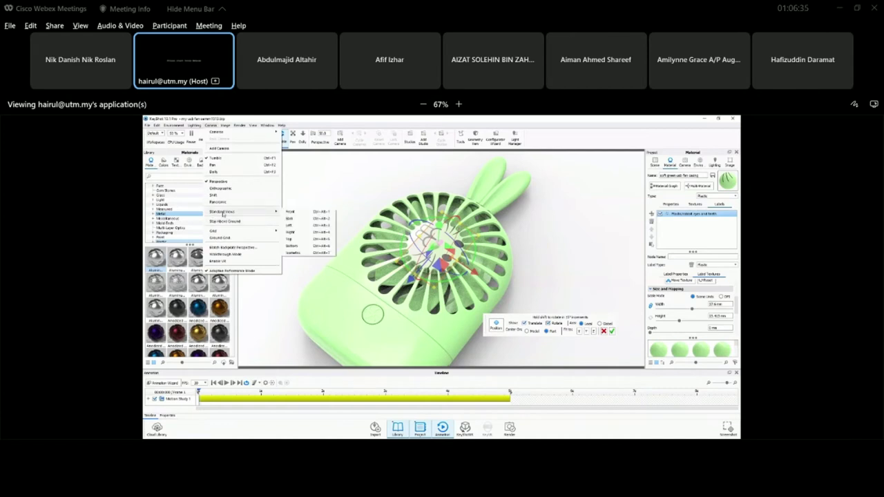
{"action": "left_click", "coordinate": [288, 240]}
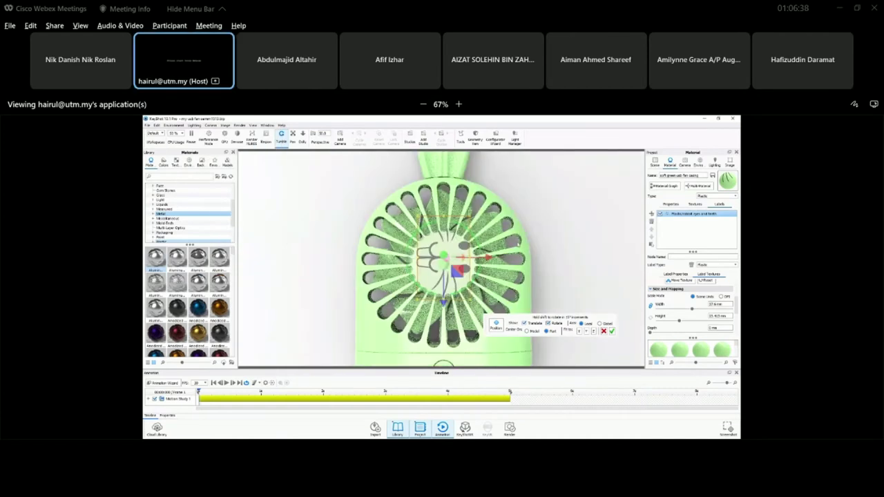
{"action": "left_click", "coordinate": [212, 125]}
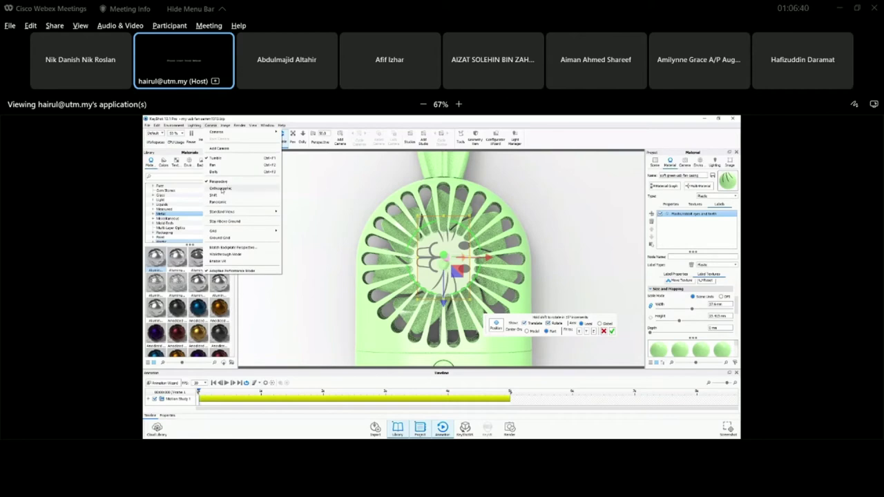
{"action": "left_click", "coordinate": [220, 188]}
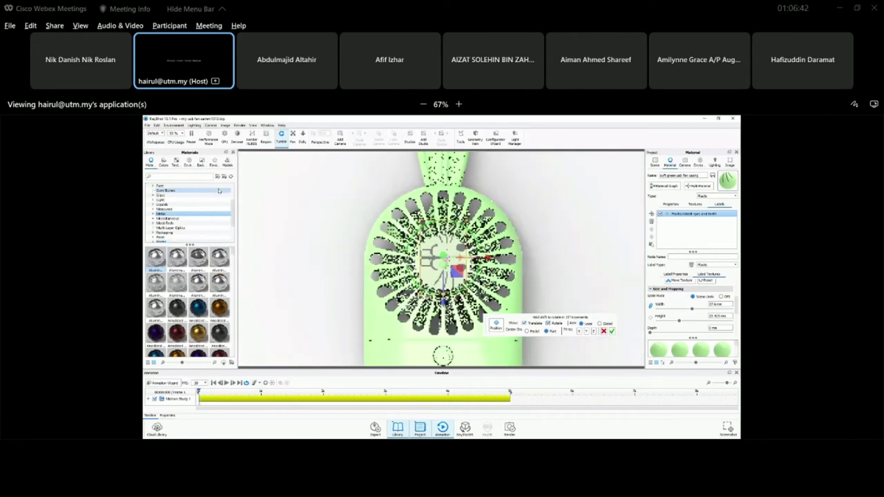
{"action": "left_click_drag", "start_coordinate": [514, 250], "coordinate": [447, 258]}
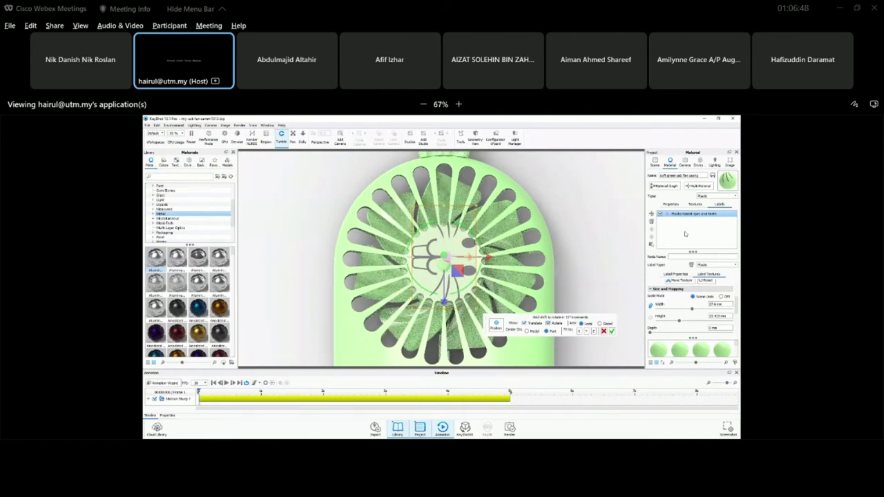
{"action": "scroll", "coordinate": [736, 310], "scroll_direction": "down", "scroll_amount": 2}
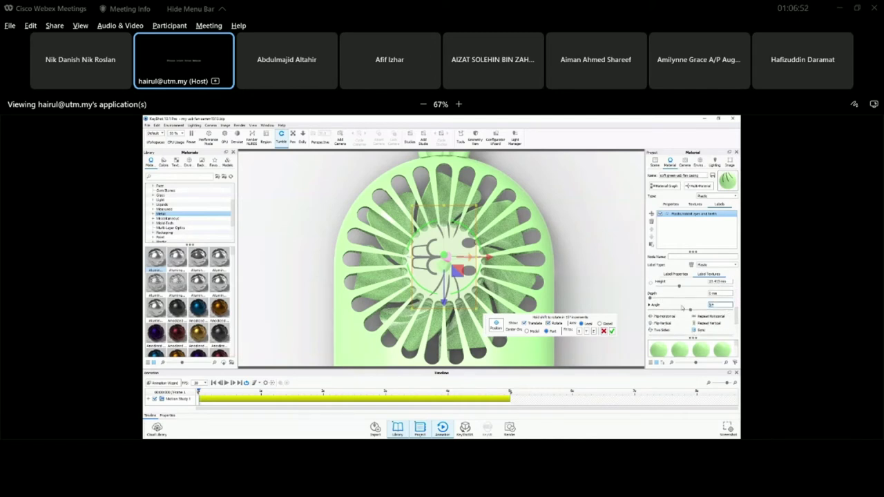
- Rotate the bunny-face label to 90° and shrink its width to fit the centre hub
{"action": "type", "text": "90"}
{"action": "key", "text": "Return"}
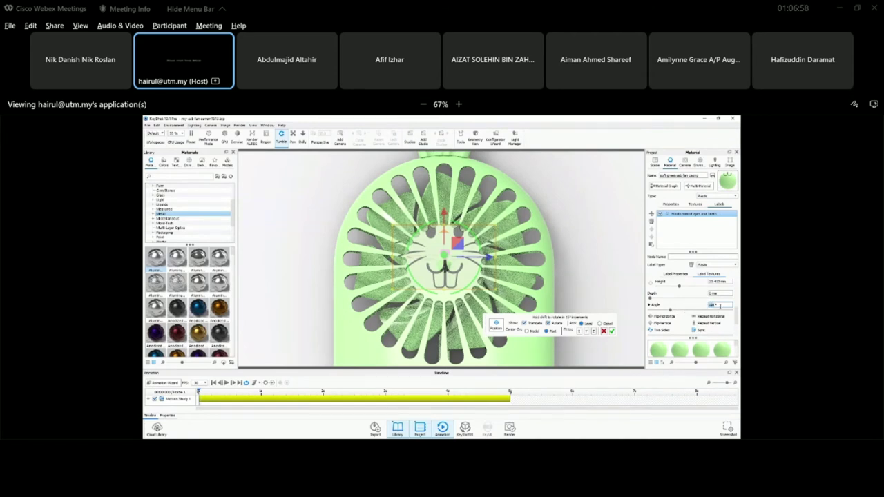
{"action": "scroll", "coordinate": [737, 307], "scroll_direction": "up", "scroll_amount": 1}
{"action": "scroll", "coordinate": [737, 306], "scroll_direction": "up", "scroll_amount": 2}
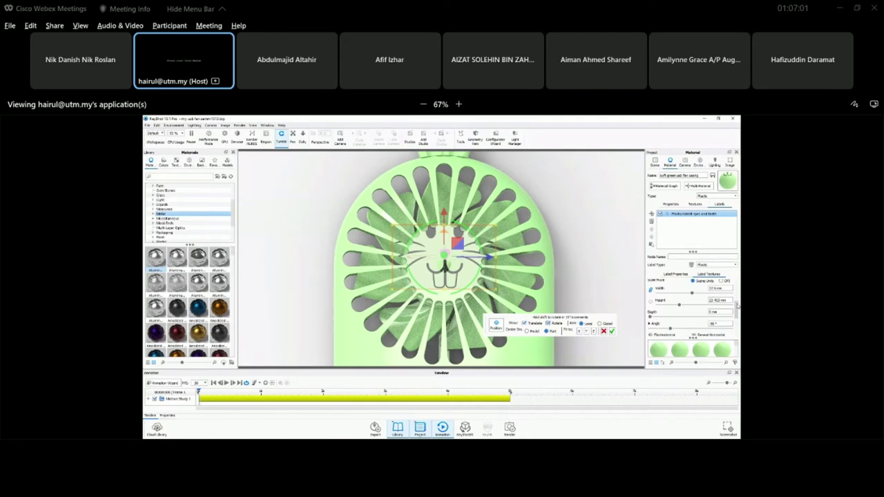
{"action": "left_click", "coordinate": [691, 295]}
{"action": "left_click_drag", "start_coordinate": [691, 296], "coordinate": [680, 299]}
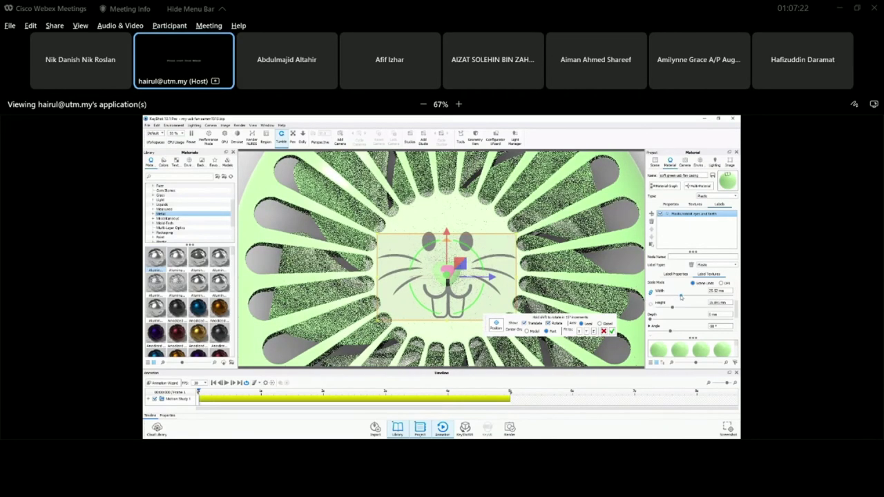
{"action": "left_click_drag", "start_coordinate": [681, 295], "coordinate": [679, 297]}
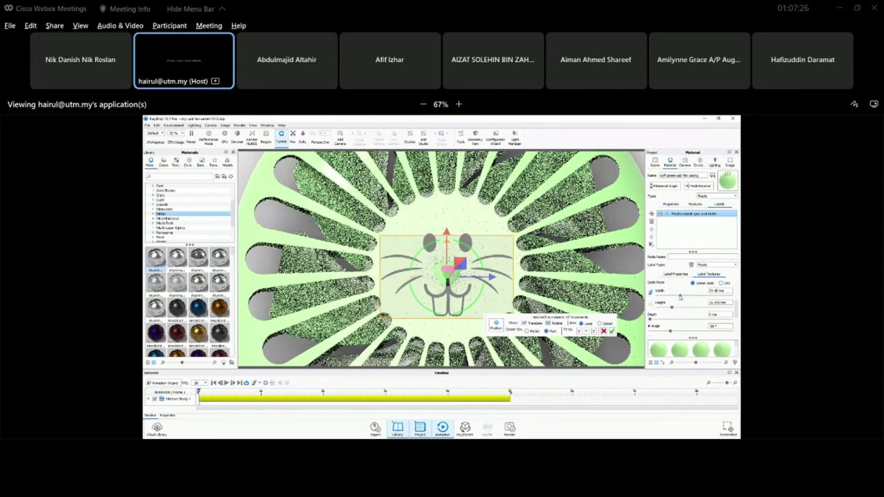
{"action": "left_click", "coordinate": [611, 332]}
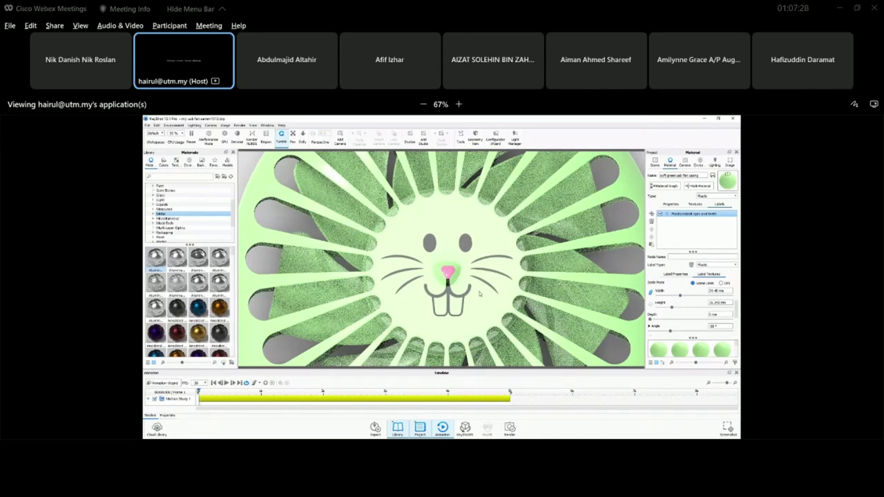
- Orbit around the fan, then return to a frontal close-up of the bunny face
{"action": "scroll", "coordinate": [580, 292], "scroll_direction": "down", "scroll_amount": 5}
{"action": "left_click_drag", "start_coordinate": [580, 292], "coordinate": [511, 273]}
{"action": "scroll", "coordinate": [511, 272], "scroll_direction": "up", "scroll_amount": 3}
{"action": "middle_click_drag", "start_coordinate": [511, 273], "coordinate": [522, 273]}
{"action": "scroll", "coordinate": [522, 272], "scroll_direction": "up", "scroll_amount": 3}
{"action": "left_click_drag", "start_coordinate": [522, 273], "coordinate": [497, 255]}
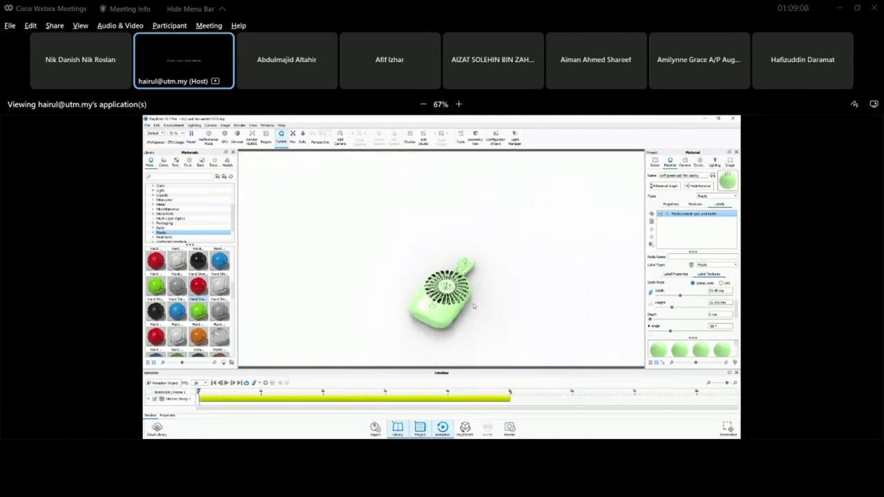
- Show the Scene tree with the fan's model node expanded, and zoom closer to the fan
{"action": "left_click", "coordinate": [655, 161]}
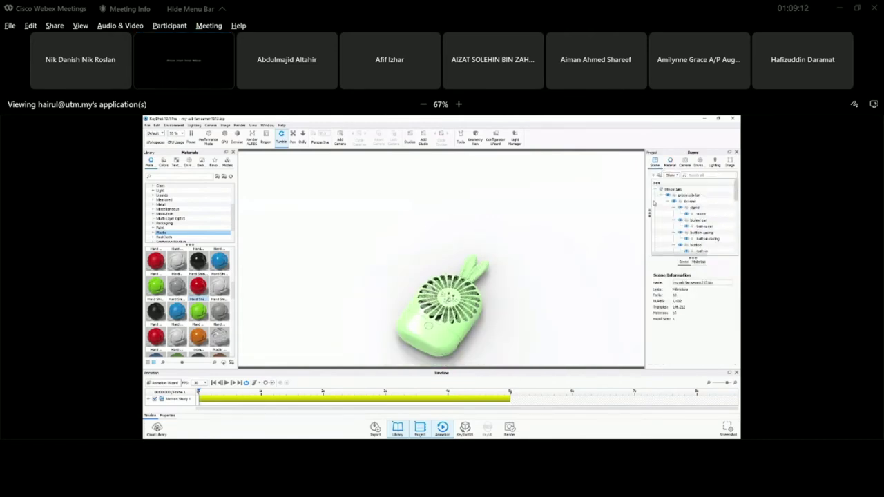
{"action": "left_click", "coordinate": [661, 196]}
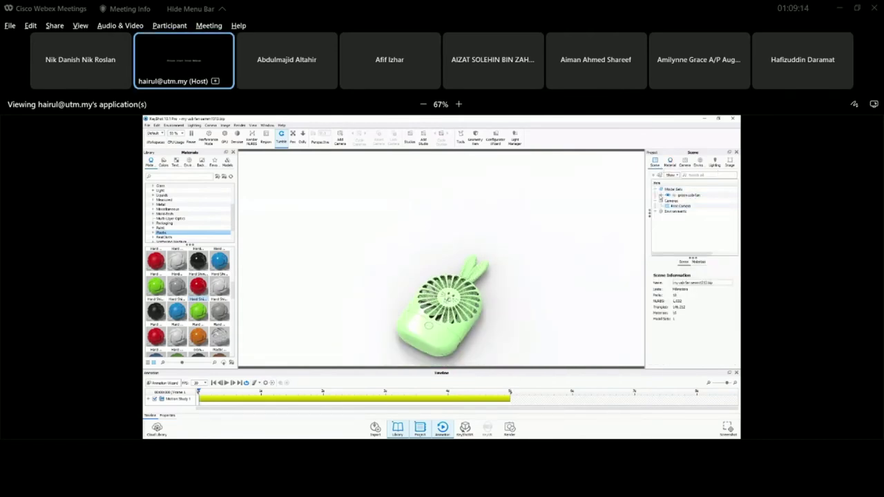
{"action": "left_click", "coordinate": [659, 196]}
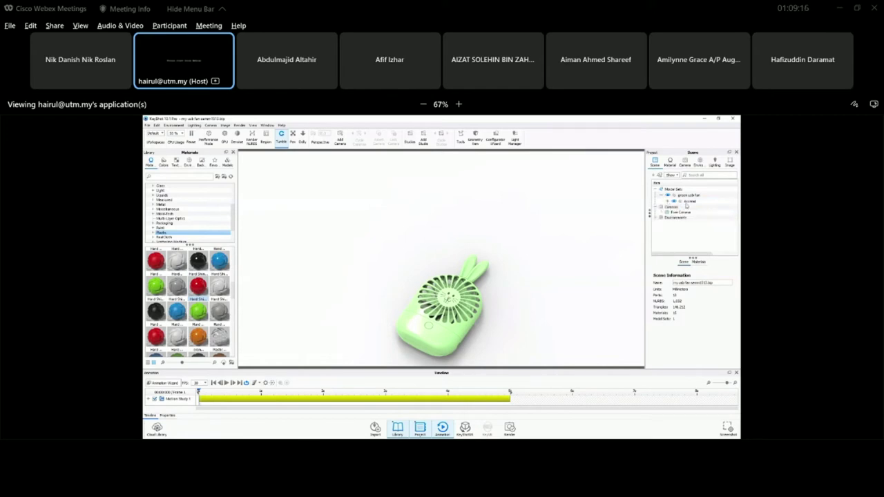
{"action": "scroll", "coordinate": [469, 265], "scroll_direction": "up", "scroll_amount": 3}
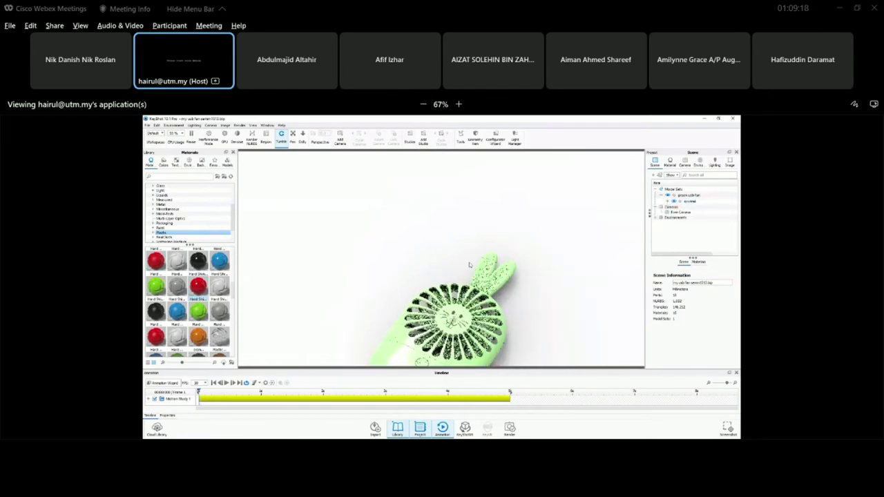
{"action": "scroll", "coordinate": [469, 264], "scroll_direction": "up", "scroll_amount": 5}
{"action": "left_click_drag", "start_coordinate": [156, 260], "coordinate": [220, 263]}
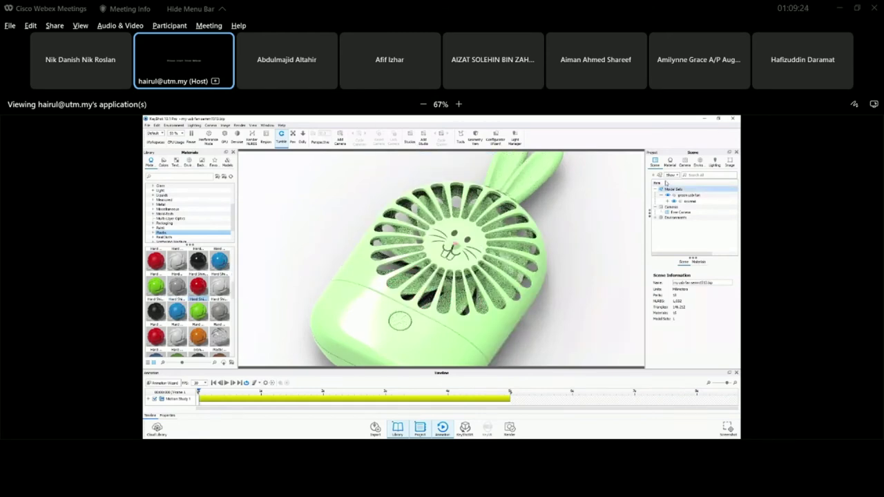
- Unlink the top casing's material and try a red material on the casing
{"action": "right_click", "coordinate": [483, 276]}
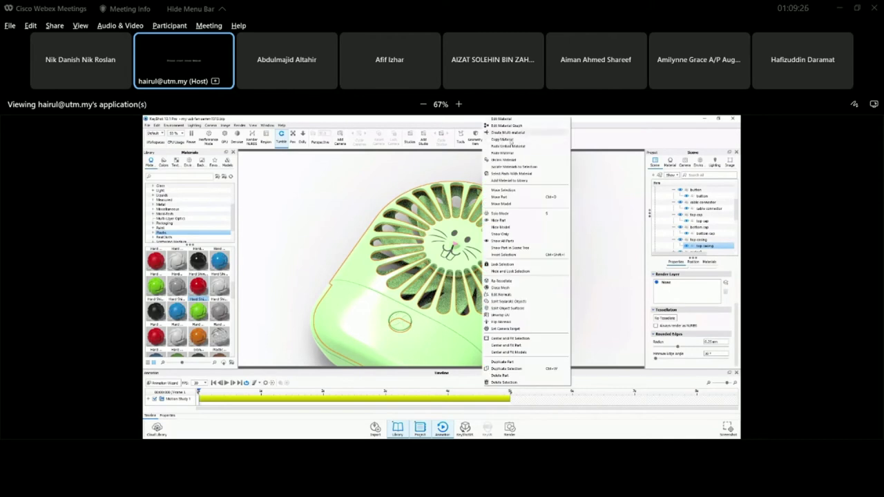
{"action": "left_click", "coordinate": [507, 160]}
{"action": "left_click_drag", "start_coordinate": [198, 285], "coordinate": [318, 254]}
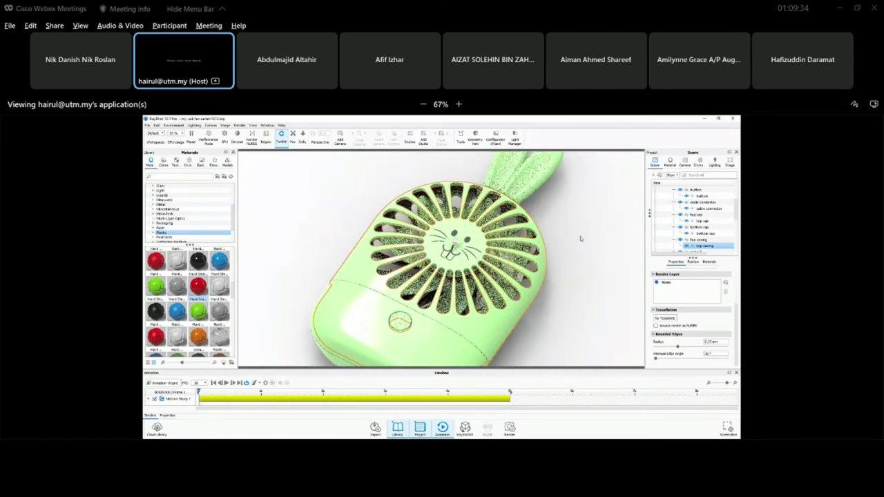
{"action": "scroll", "coordinate": [581, 239], "scroll_direction": "up", "scroll_amount": 5}
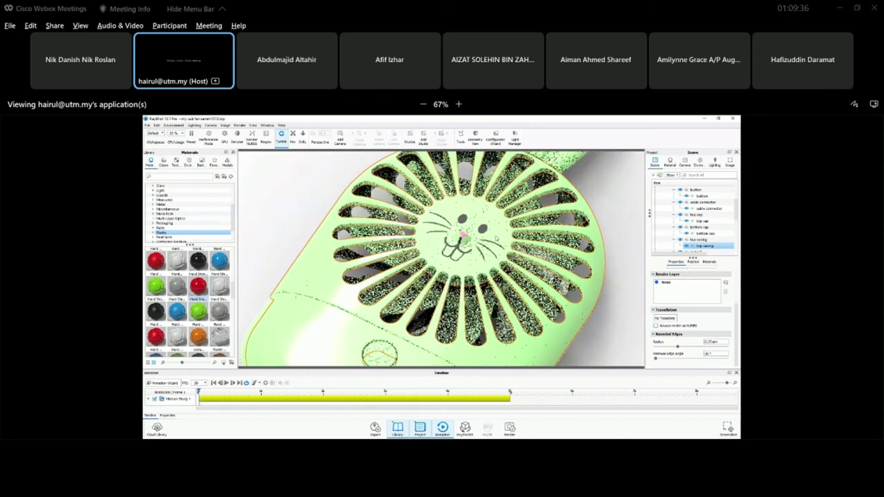
{"action": "scroll", "coordinate": [617, 215], "scroll_direction": "down", "scroll_amount": 2}
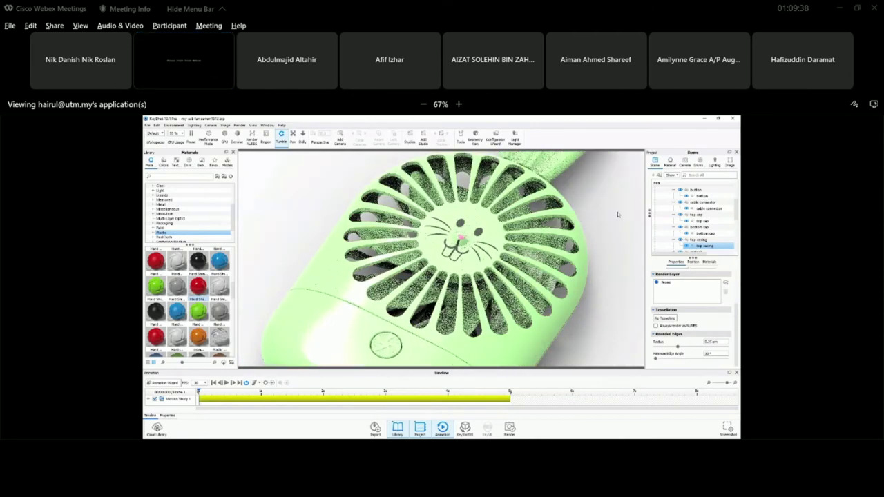
{"action": "scroll", "coordinate": [618, 215], "scroll_direction": "up", "scroll_amount": 3}
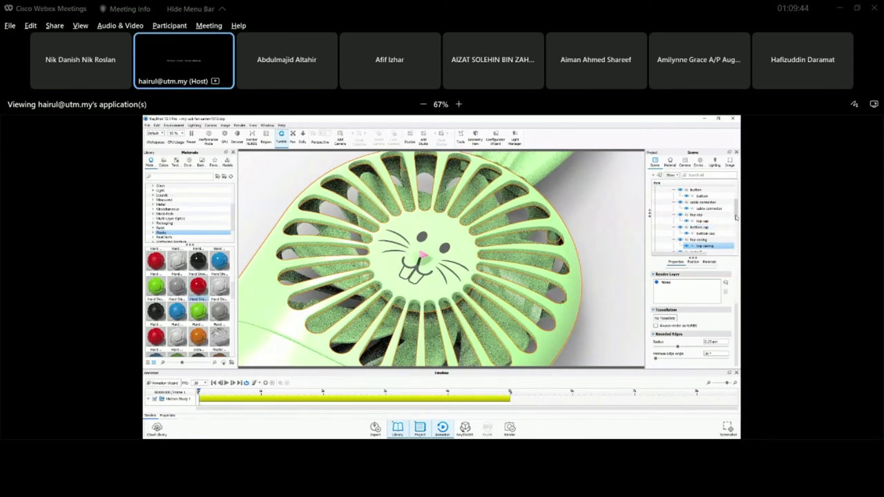
{"action": "scroll", "coordinate": [736, 219], "scroll_direction": "down", "scroll_amount": 2}
{"action": "left_click_drag", "start_coordinate": [198, 285], "coordinate": [266, 187]}
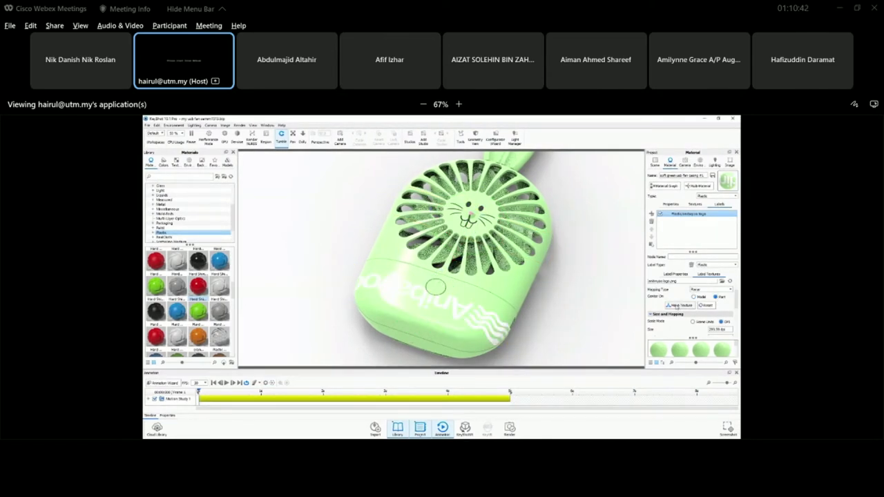
- Snap the camera to a straight-on front view of the fan
{"action": "left_click_drag", "start_coordinate": [572, 286], "coordinate": [424, 272]}
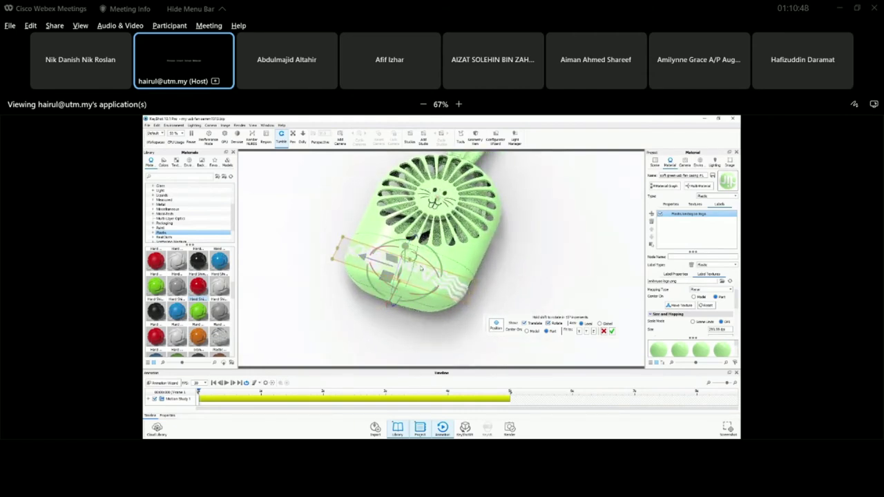
{"action": "left_click", "coordinate": [210, 126]}
{"action": "mouse_move", "coordinate": [230, 212]}
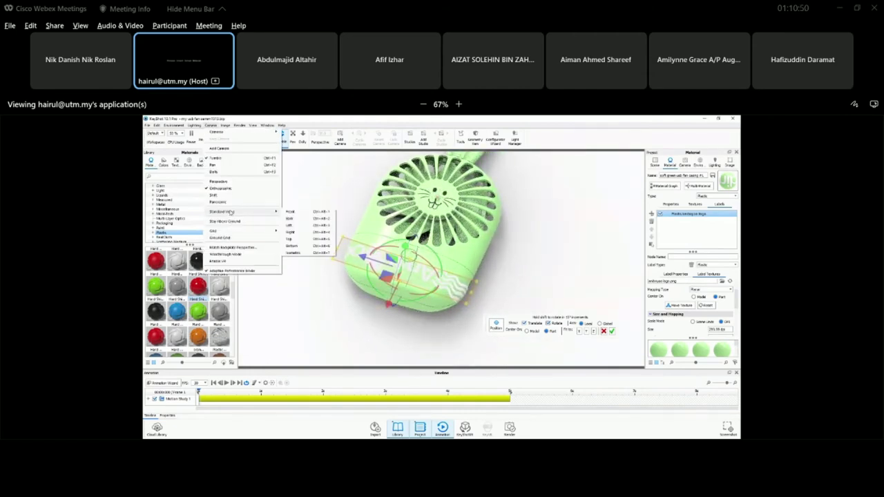
{"action": "left_click", "coordinate": [291, 239]}
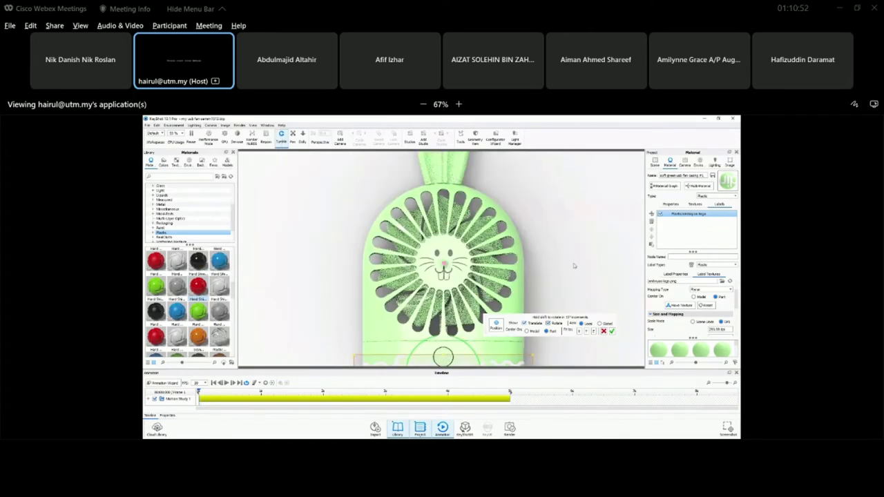
{"action": "scroll", "coordinate": [573, 266], "scroll_direction": "down", "scroll_amount": 5}
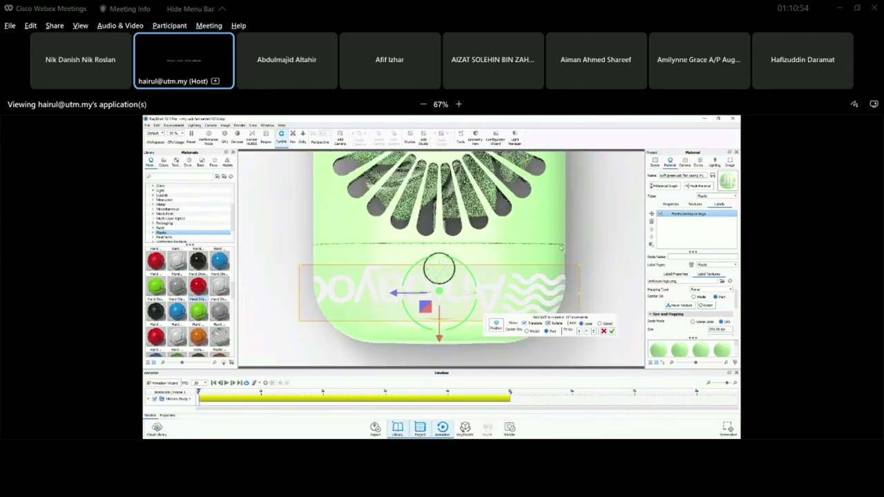
{"action": "scroll", "coordinate": [580, 255], "scroll_direction": "down", "scroll_amount": 1}
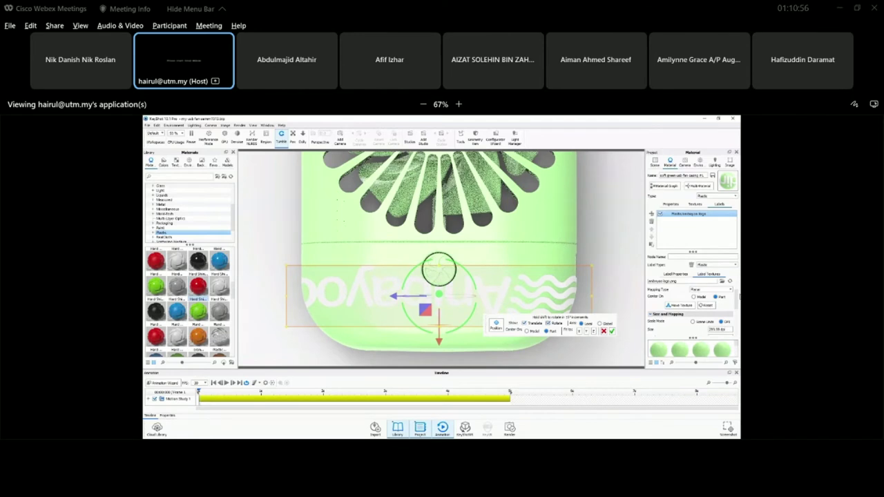
{"action": "left_click_drag", "start_coordinate": [736, 296], "coordinate": [735, 312]}
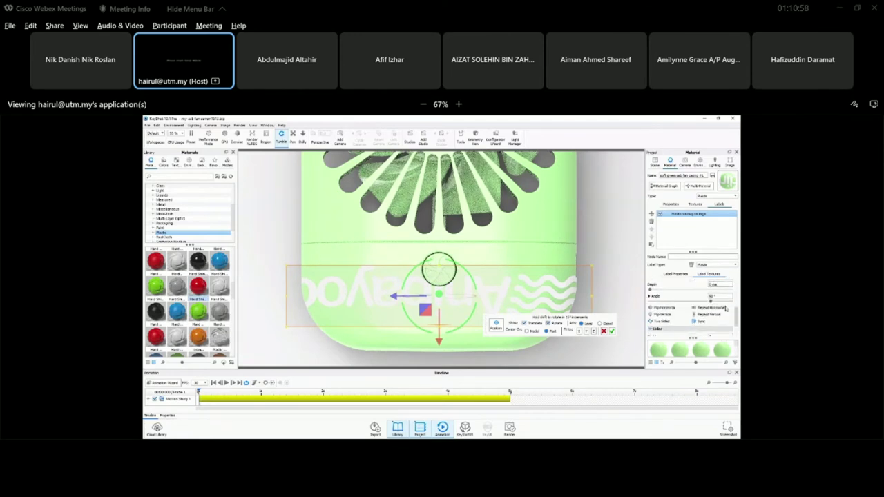
- Set the logo label angle to 180°, use Scene Units at 20 mm width, and lower it
{"action": "double_click", "coordinate": [723, 296]}
{"action": "type", "text": "180"}
{"action": "key", "text": "Return"}
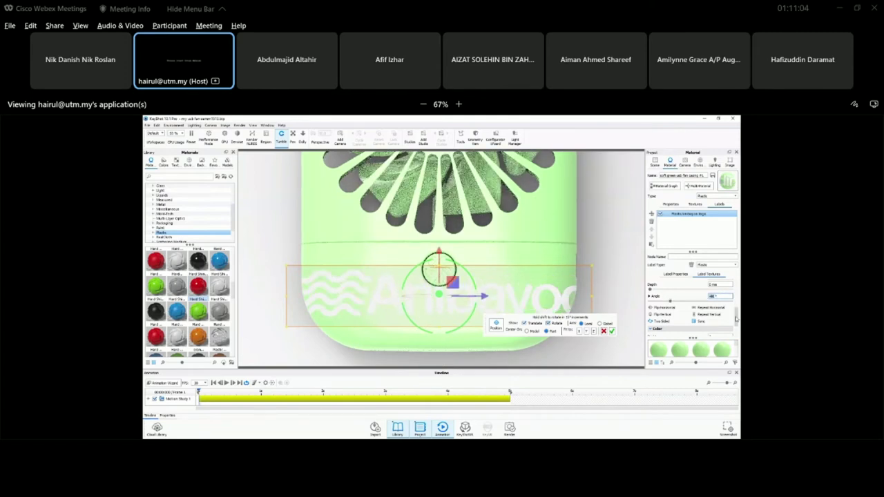
{"action": "scroll", "coordinate": [718, 312], "scroll_direction": "up", "scroll_amount": 2}
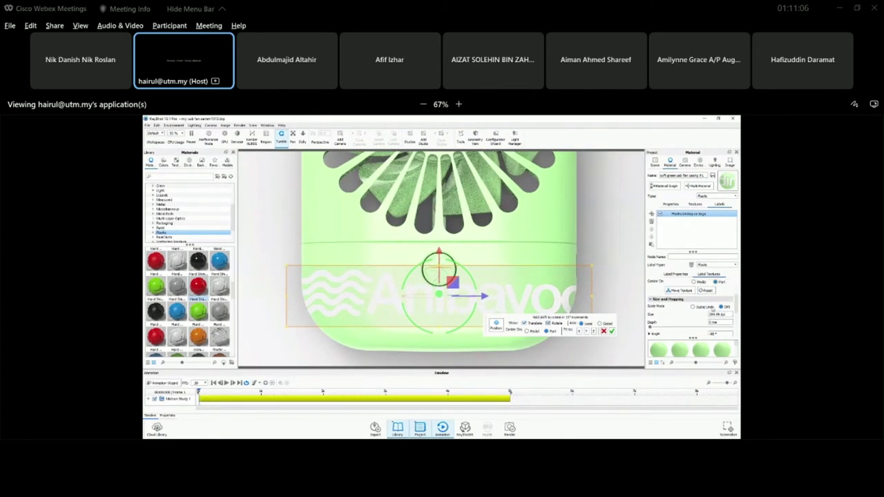
{"action": "left_click", "coordinate": [693, 307]}
{"action": "left_click_drag", "start_coordinate": [690, 320], "coordinate": [670, 322]}
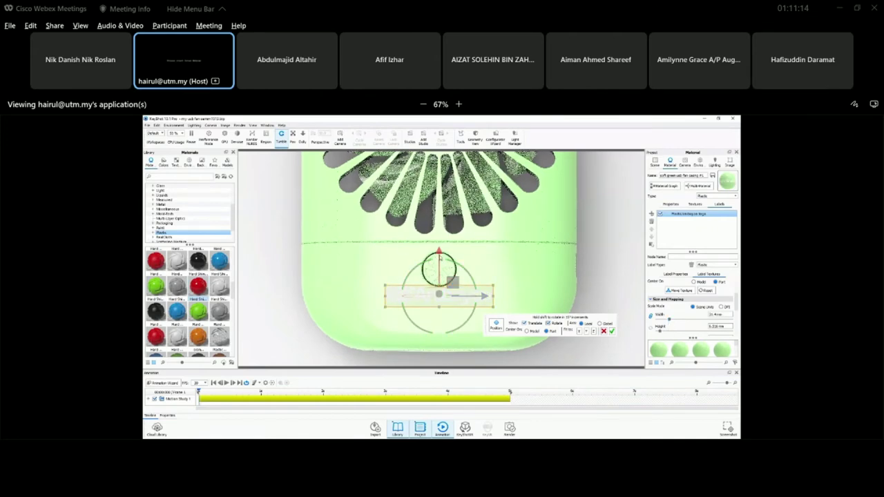
{"action": "left_click_drag", "start_coordinate": [452, 282], "coordinate": [452, 287]}
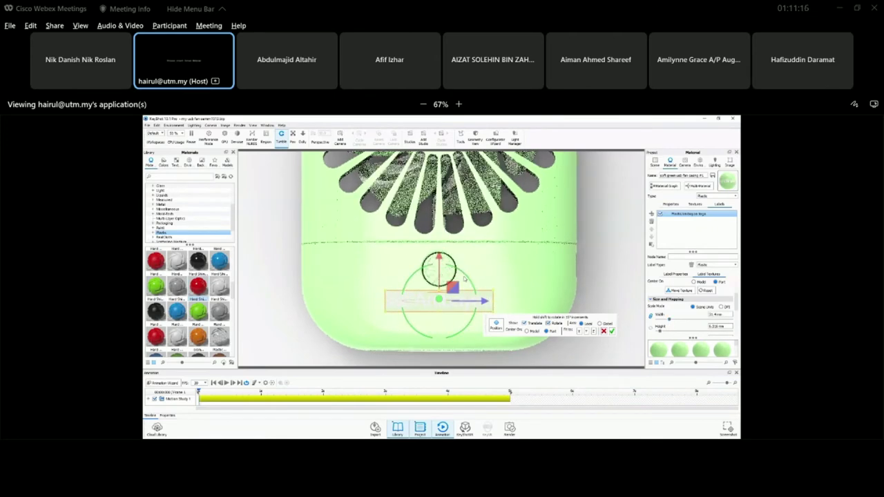
{"action": "scroll", "coordinate": [464, 279], "scroll_direction": "up", "scroll_amount": 2}
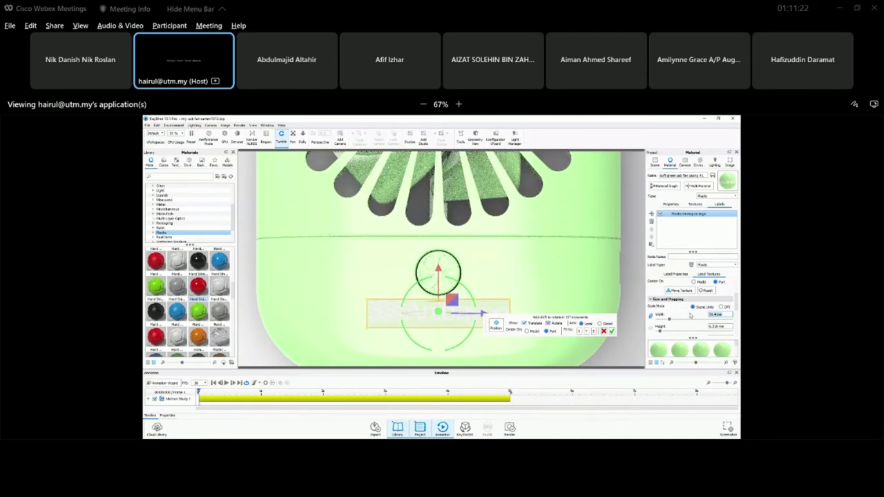
{"action": "scroll", "coordinate": [689, 315], "scroll_direction": "up", "scroll_amount": 1}
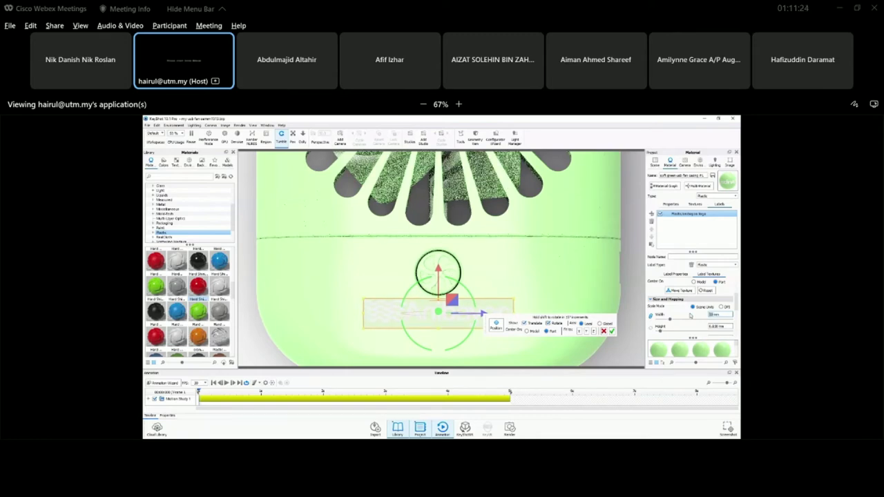
{"action": "left_click", "coordinate": [611, 332]}
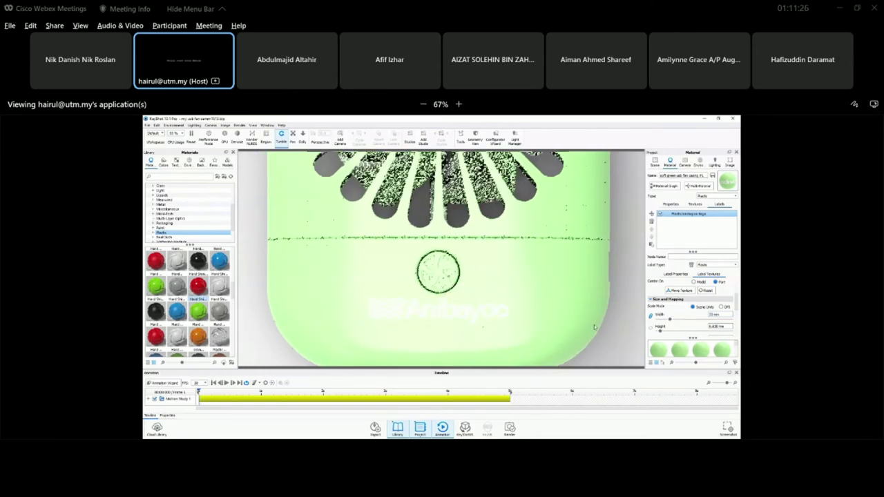
- Zoom out and orbit to a tilted view of the whole bunny fan with its logo label
{"action": "scroll", "coordinate": [594, 327], "scroll_direction": "down", "scroll_amount": 5}
{"action": "left_click_drag", "start_coordinate": [594, 327], "coordinate": [509, 253]}
{"action": "left_click", "coordinate": [147, 125]}
{"action": "left_click_drag", "start_coordinate": [509, 241], "coordinate": [582, 277]}
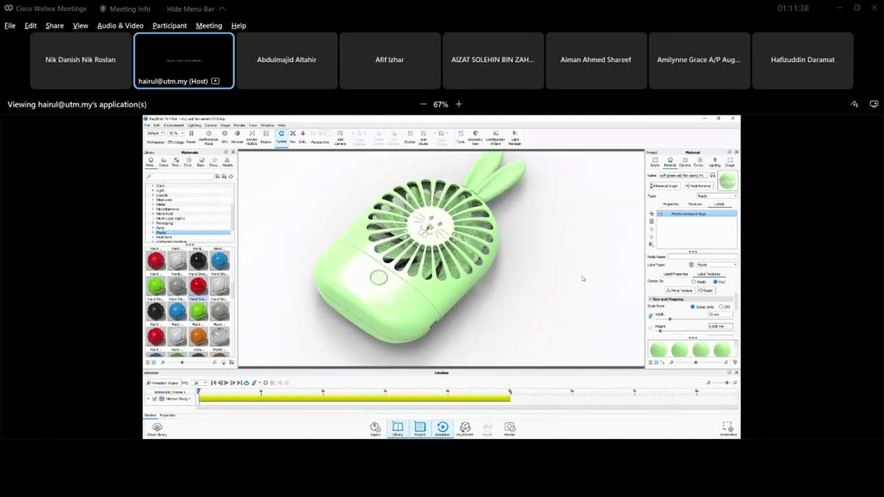
{"action": "scroll", "coordinate": [499, 269], "scroll_direction": "down", "scroll_amount": 3}
{"action": "left_click_drag", "start_coordinate": [501, 270], "coordinate": [442, 287]}
{"action": "scroll", "coordinate": [487, 290], "scroll_direction": "up", "scroll_amount": 3}
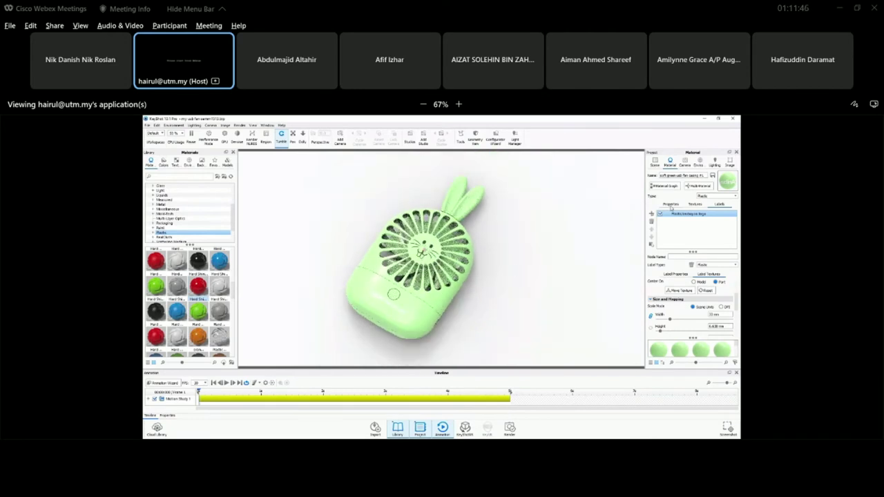
{"action": "left_click", "coordinate": [655, 162]}
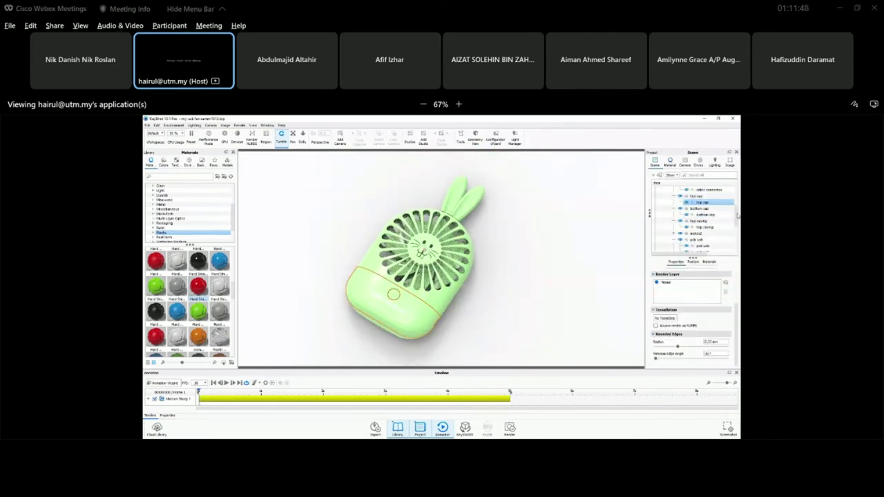
- Select the whole fan model set and save the project via File > Save
{"action": "scroll", "coordinate": [738, 216], "scroll_direction": "up", "scroll_amount": 5}
{"action": "left_click", "coordinate": [661, 196]}
{"action": "left_click", "coordinate": [690, 195]}
{"action": "left_click", "coordinate": [690, 196]}
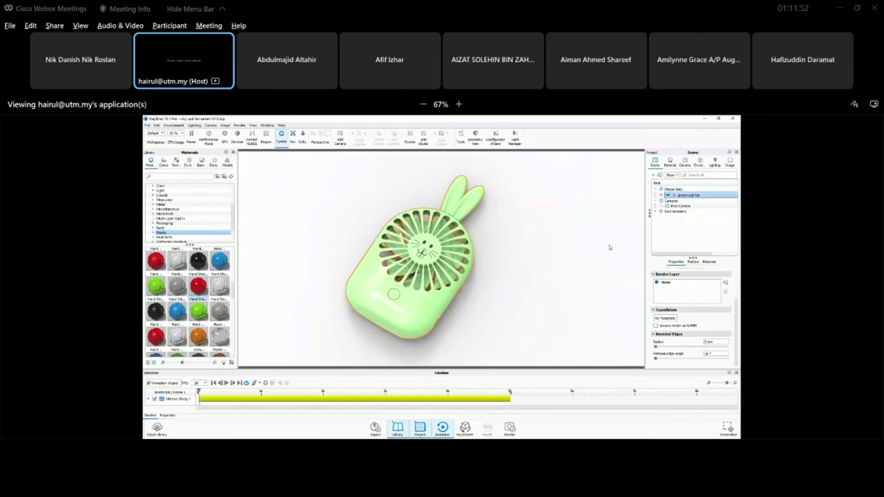
{"action": "left_click", "coordinate": [148, 125]}
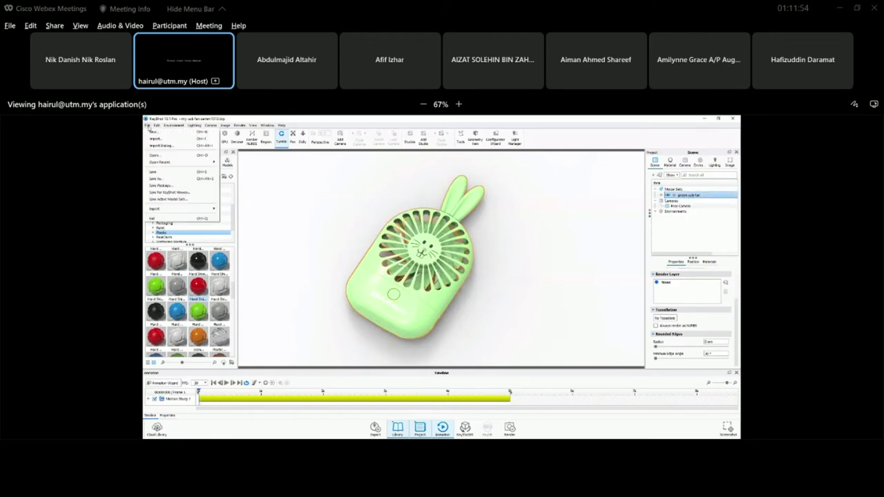
{"action": "left_click", "coordinate": [151, 172]}
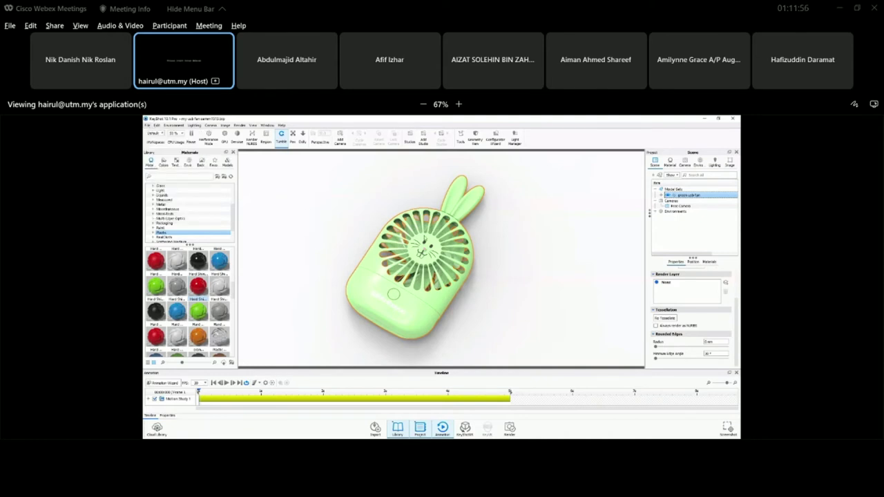
- Orbit to a new angle and reselect the whole fan model set
{"action": "left_click", "coordinate": [530, 265]}
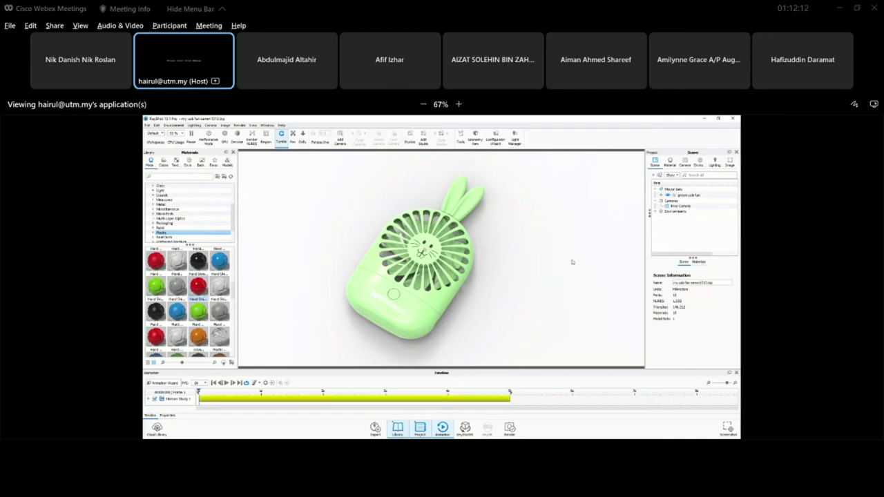
{"action": "left_click_drag", "start_coordinate": [523, 300], "coordinate": [502, 280]}
{"action": "left_click", "coordinate": [685, 196]}
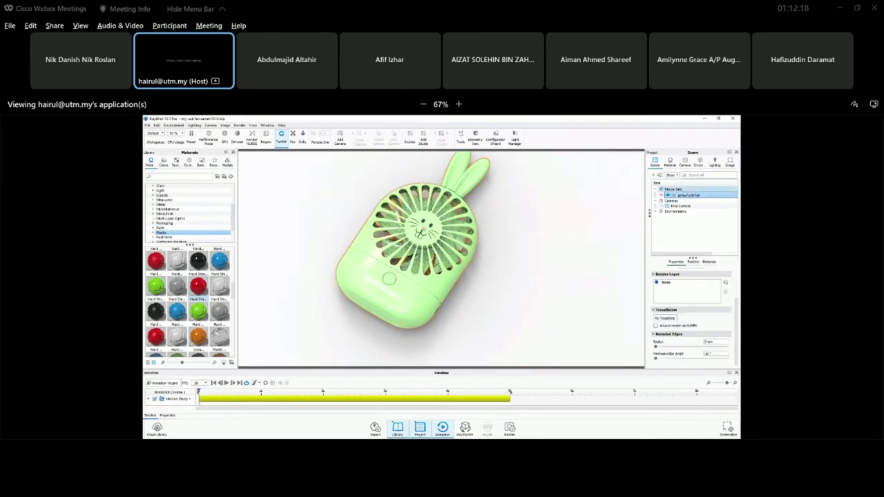
{"action": "right_click", "coordinate": [682, 197]}
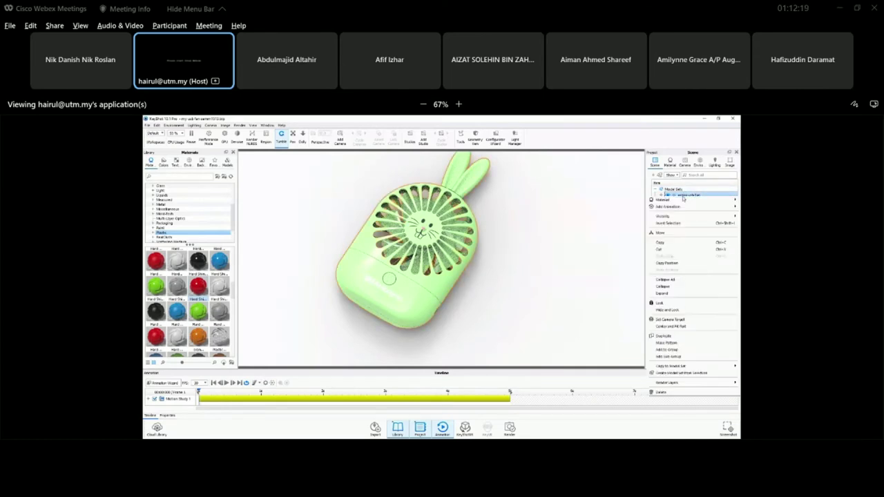
- Duplicate the fan, move the copy to the right, and turn it about 35° vertically
{"action": "left_click", "coordinate": [664, 337]}
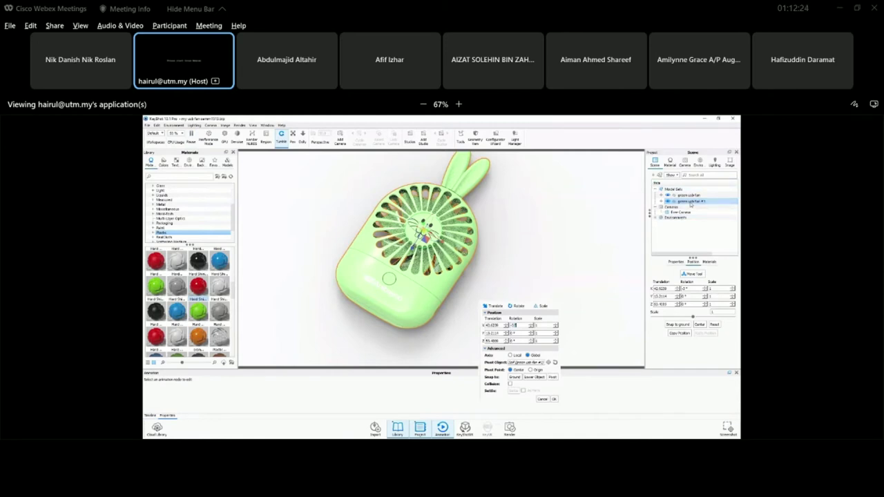
{"action": "left_click_drag", "start_coordinate": [642, 227], "coordinate": [428, 266]}
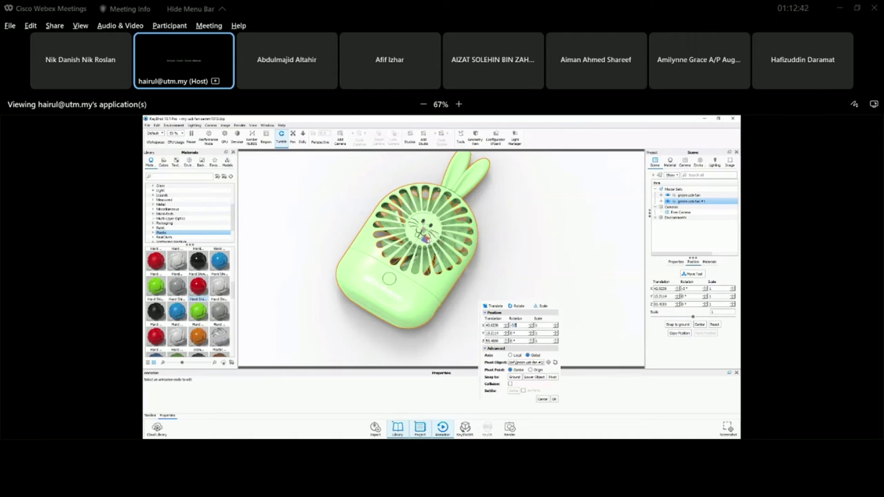
{"action": "left_click_drag", "start_coordinate": [424, 235], "coordinate": [599, 301]}
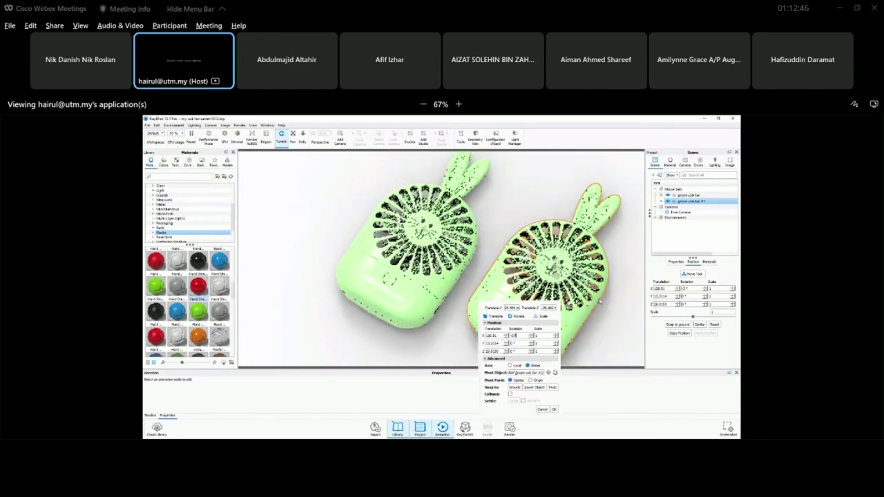
{"action": "scroll", "coordinate": [599, 301], "scroll_direction": "up", "scroll_amount": 3}
{"action": "scroll", "coordinate": [489, 225], "scroll_direction": "up", "scroll_amount": 3}
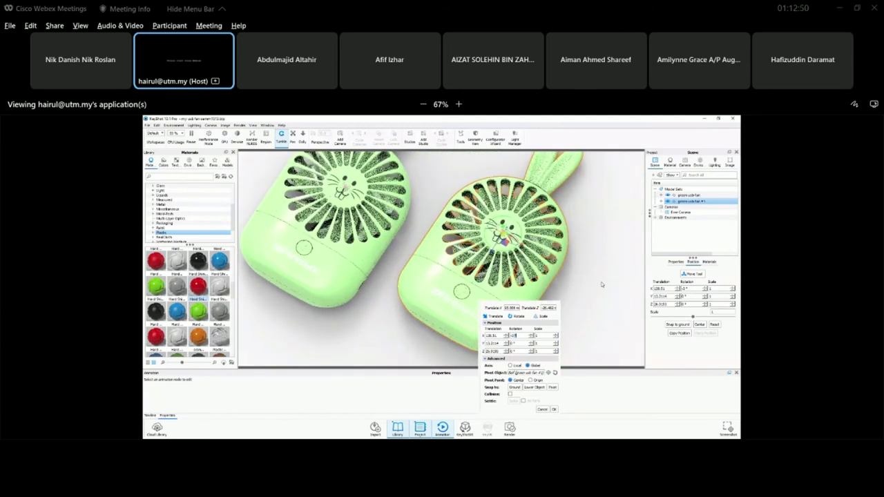
{"action": "scroll", "coordinate": [601, 284], "scroll_direction": "up", "scroll_amount": 2}
{"action": "left_click_drag", "start_coordinate": [497, 228], "coordinate": [537, 228]}
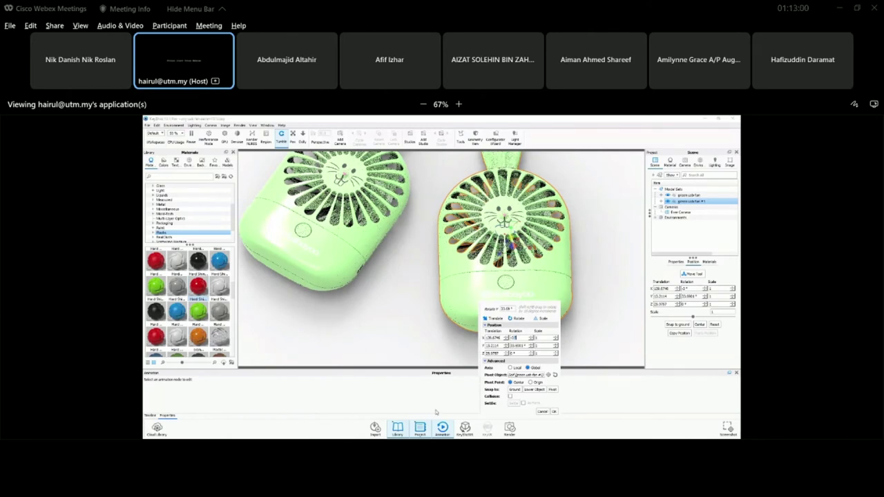
{"action": "key", "text": "alt+Tab"}
{"action": "key", "text": "alt+Tab"}
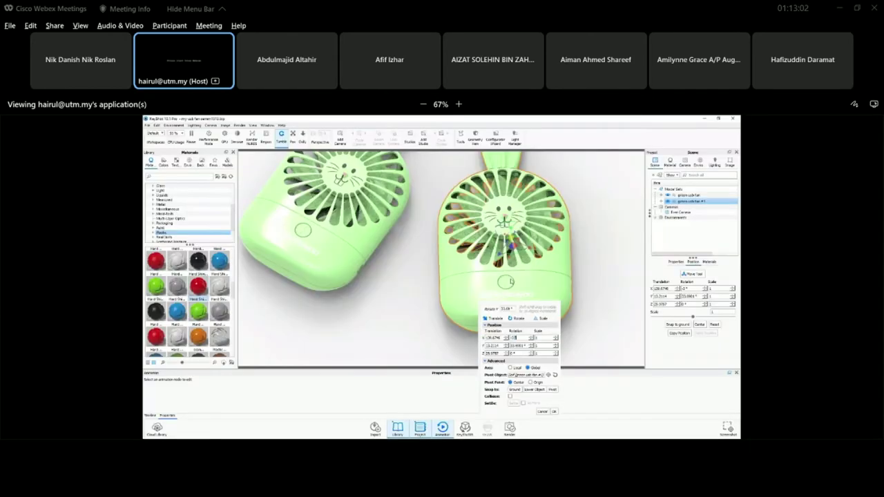
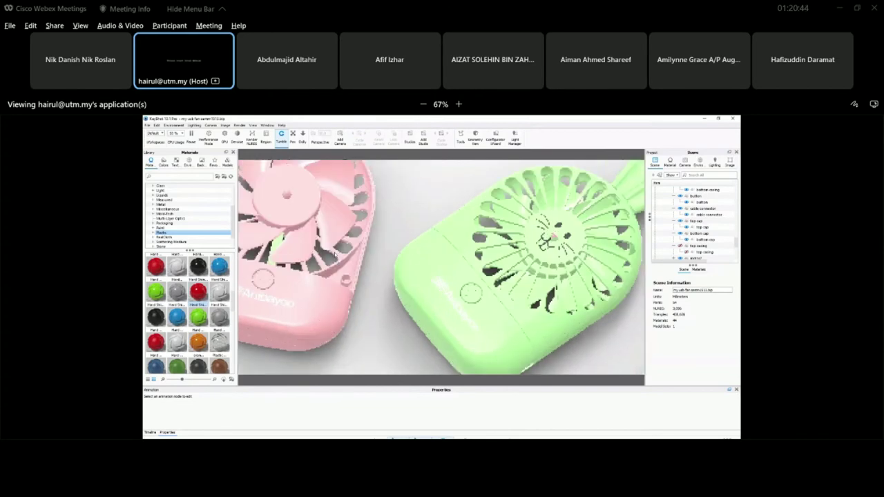
- Use Show All Parts to reveal all three pink, green and blue rabbit-eared fans again
{"action": "left_click", "coordinate": [709, 215]}
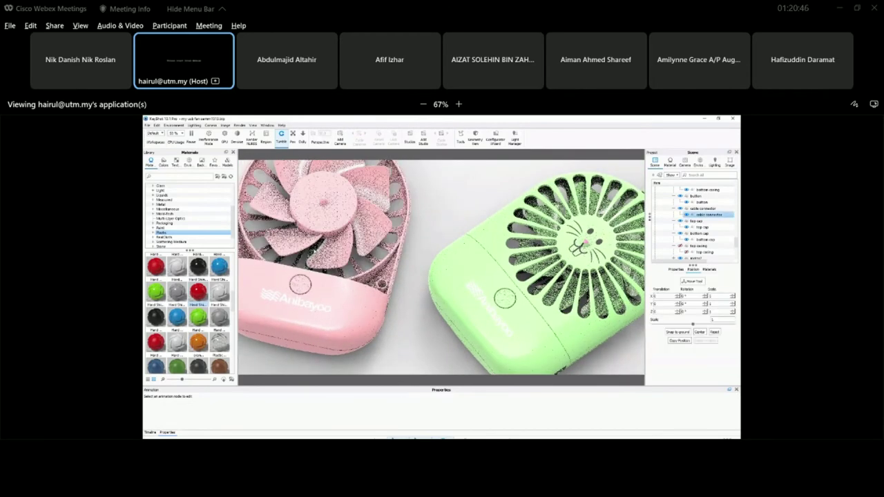
{"action": "right_click", "coordinate": [308, 276]}
{"action": "key", "text": "Escape"}
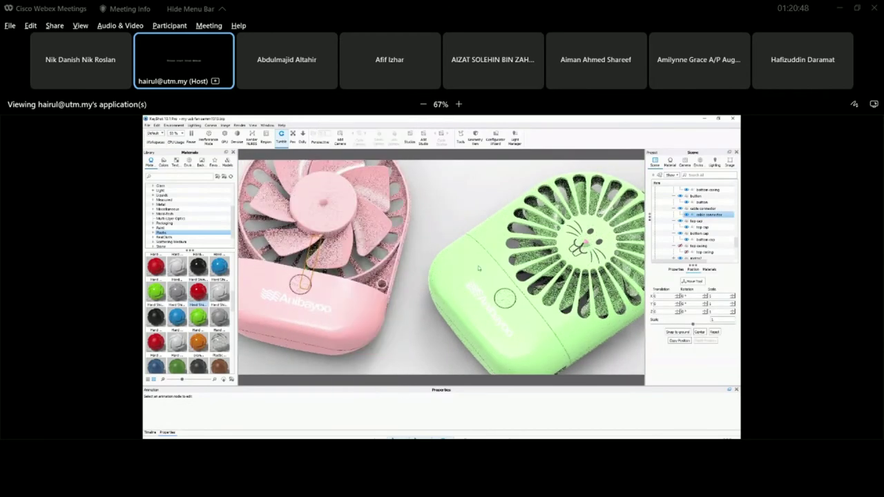
{"action": "scroll", "coordinate": [477, 273], "scroll_direction": "down", "scroll_amount": 5}
{"action": "right_click", "coordinate": [456, 197]}
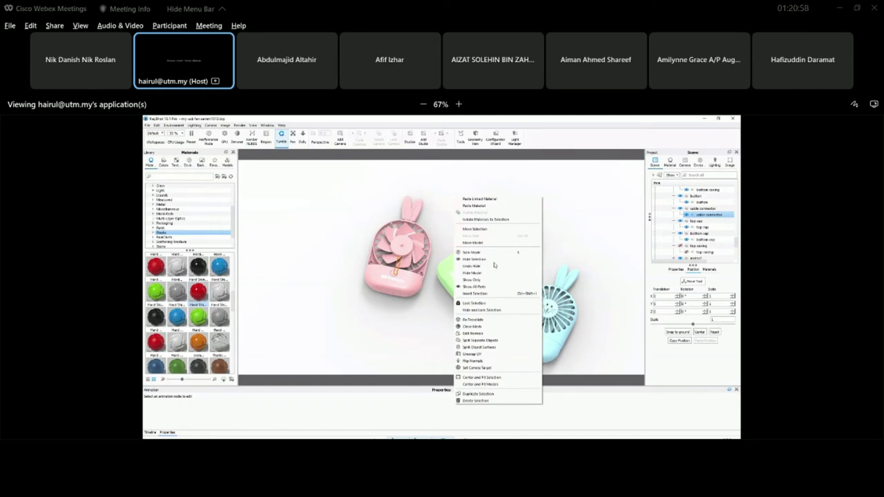
{"action": "left_click", "coordinate": [473, 287]}
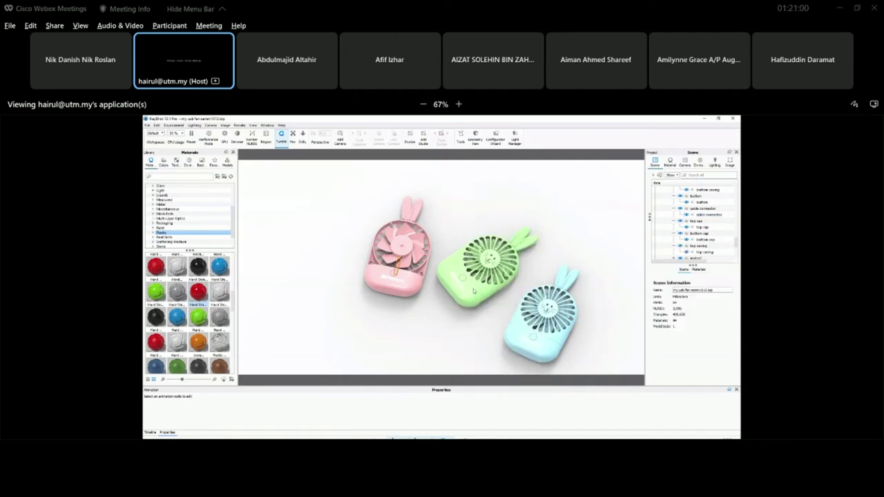
- Tumble the camera so the three pastel fans appear larger and more upright
{"action": "mouse_move", "coordinate": [474, 290]}
{"action": "left_mouse_down"}
{"action": "mouse_move", "coordinate": [473, 300]}
{"action": "mouse_move", "coordinate": [456, 283]}
{"action": "mouse_move", "coordinate": [466, 285]}
{"action": "left_mouse_up"}
{"action": "left_click", "coordinate": [147, 125]}
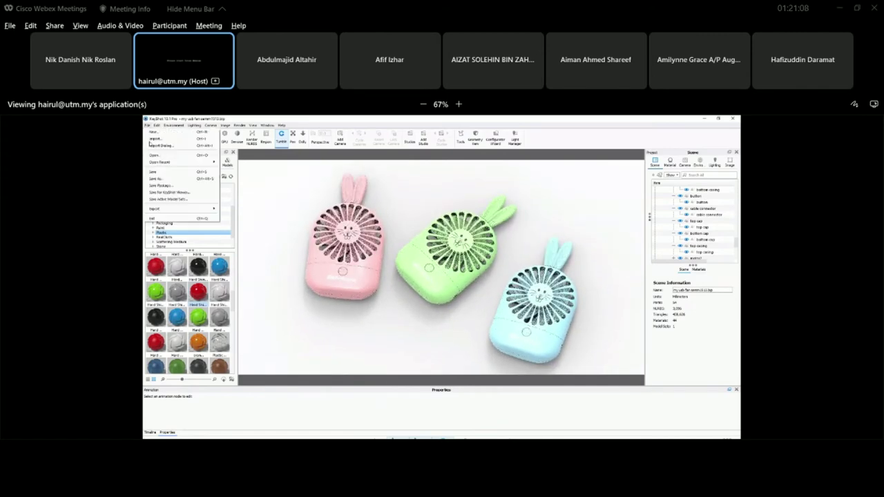
{"action": "key", "text": "Escape"}
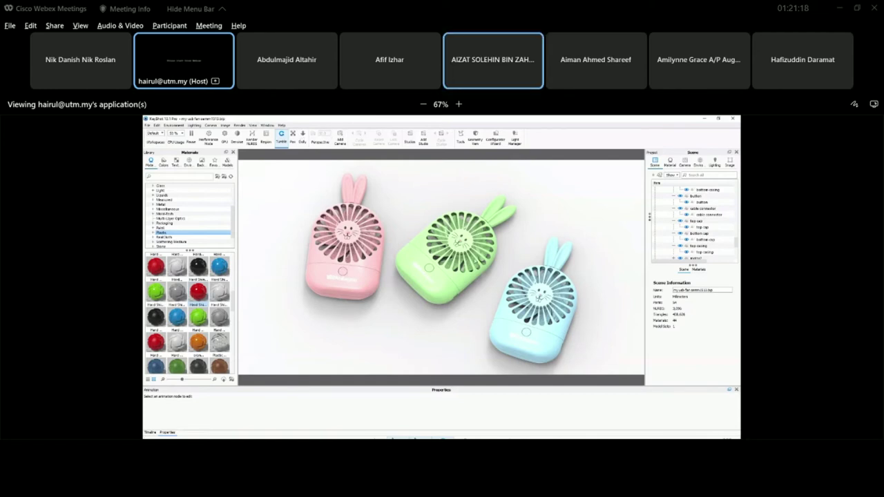
{"action": "left_click", "coordinate": [267, 125]}
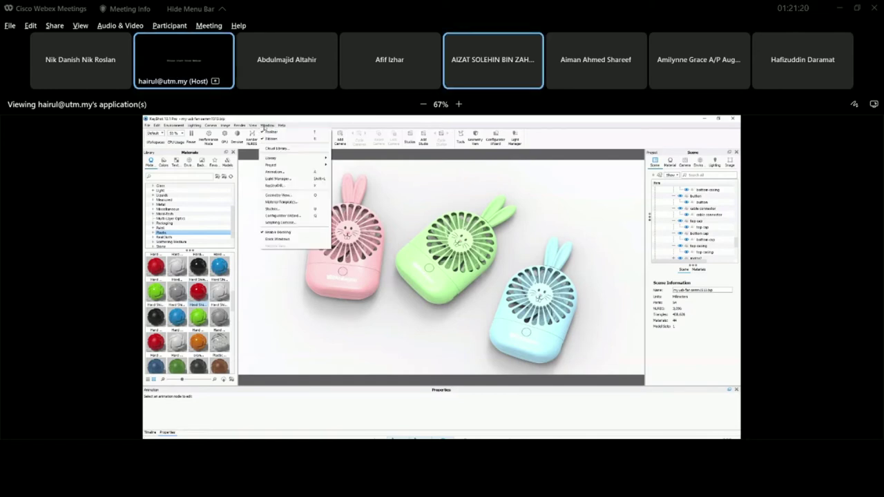
- Toggle the Animation panel back on and show its Timeline with the Motion Study 1 track
{"action": "left_click", "coordinate": [273, 171]}
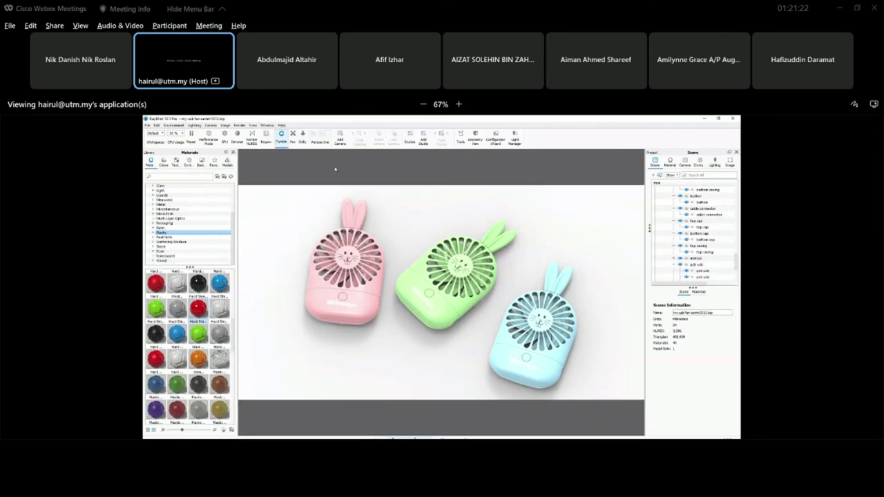
{"action": "left_click", "coordinate": [266, 125]}
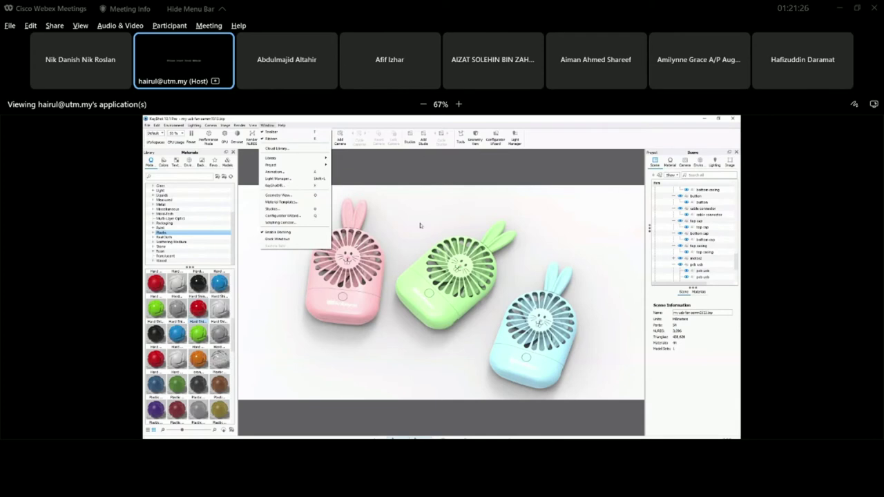
{"action": "left_click", "coordinate": [284, 172]}
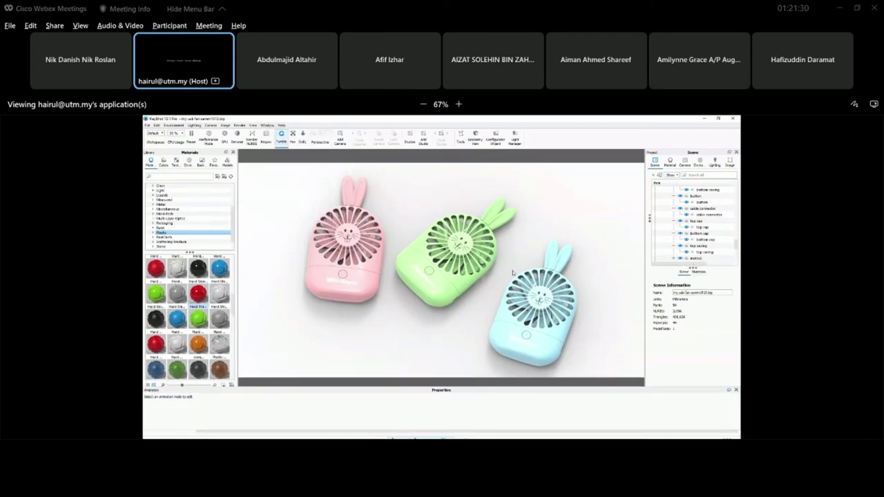
{"action": "left_click", "coordinate": [470, 277]}
{"action": "left_click", "coordinate": [613, 319]}
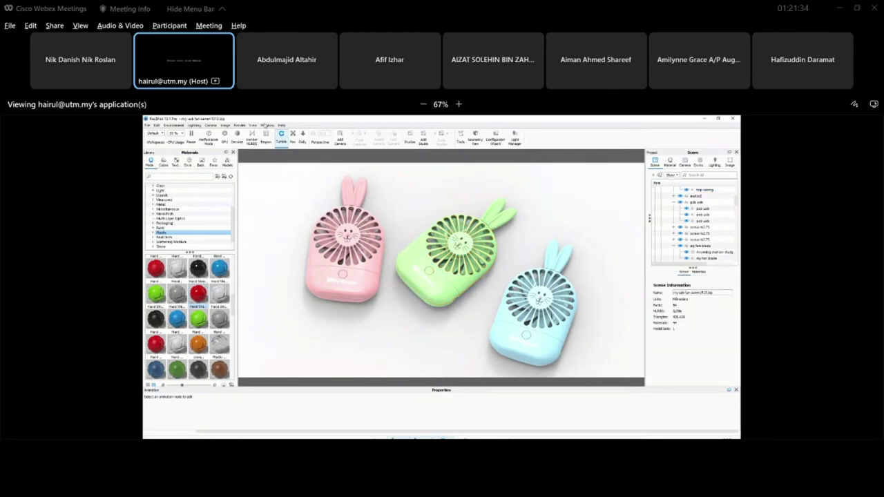
{"action": "left_click", "coordinate": [267, 125]}
{"action": "left_click", "coordinate": [270, 172]}
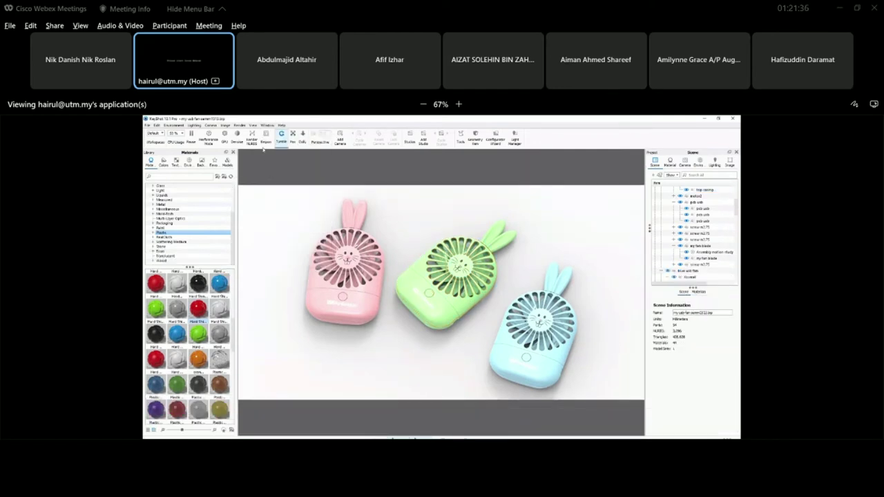
{"action": "left_click", "coordinate": [267, 125]}
{"action": "left_click", "coordinate": [290, 172]}
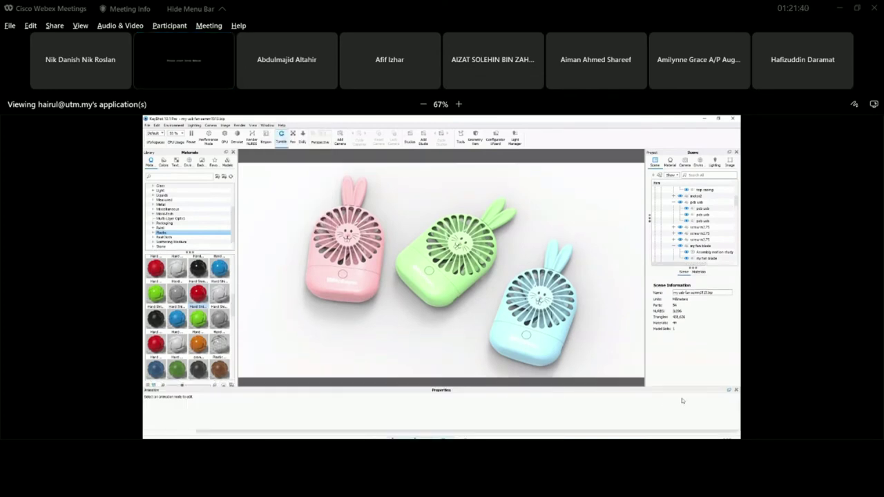
{"action": "left_click", "coordinate": [728, 390]}
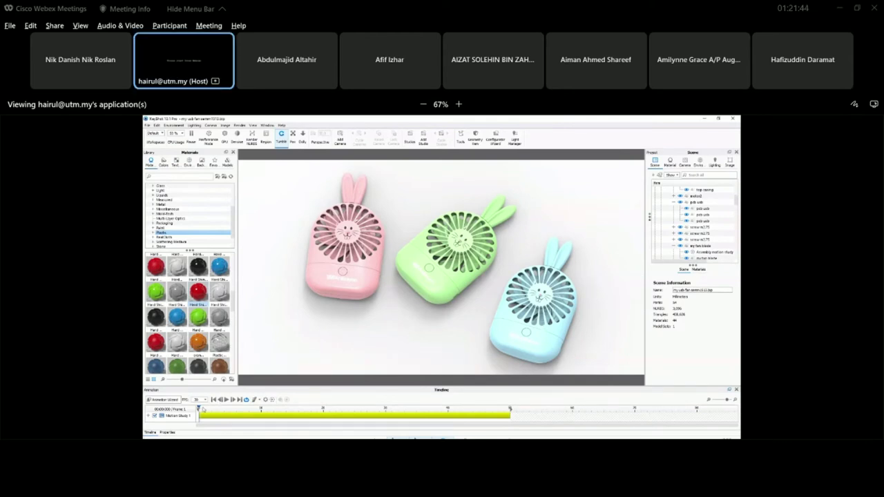
- Scrub the animation from about frame 20 to 32 and turn on motion blur
{"action": "left_click_drag", "start_coordinate": [200, 409], "coordinate": [267, 410]}
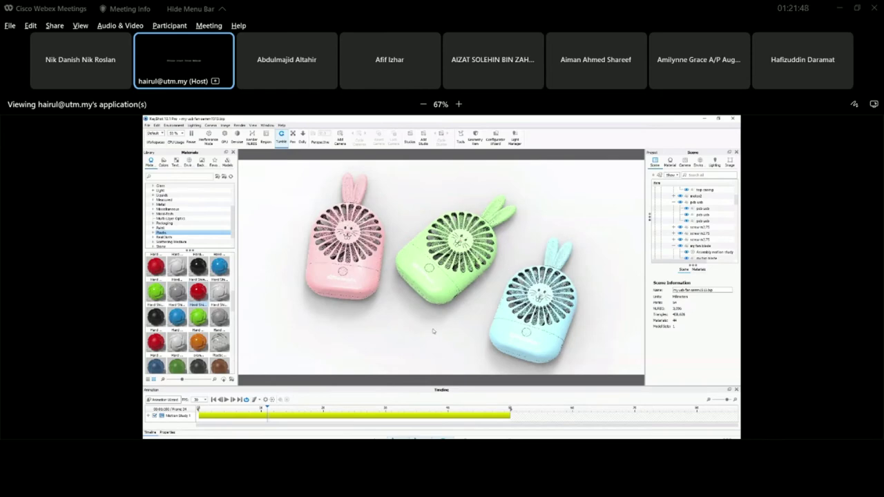
{"action": "scroll", "coordinate": [433, 331], "scroll_direction": "up", "scroll_amount": 5}
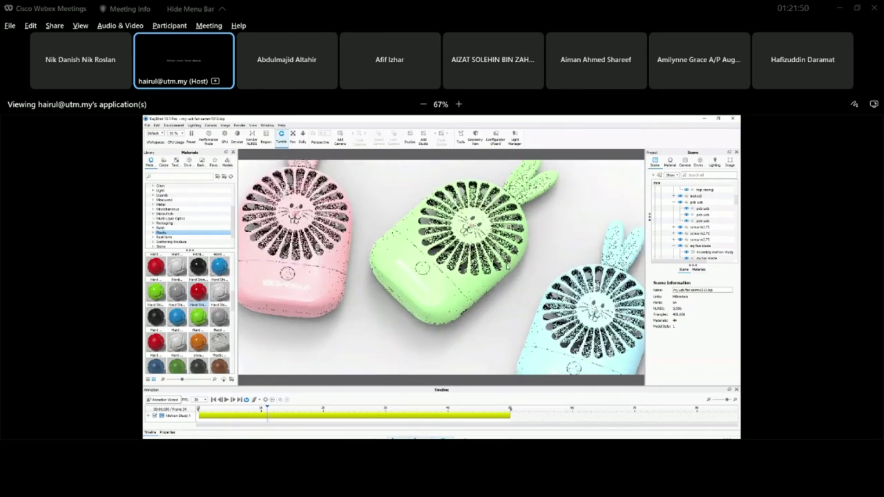
{"action": "scroll", "coordinate": [442, 267], "scroll_direction": "up", "scroll_amount": 3}
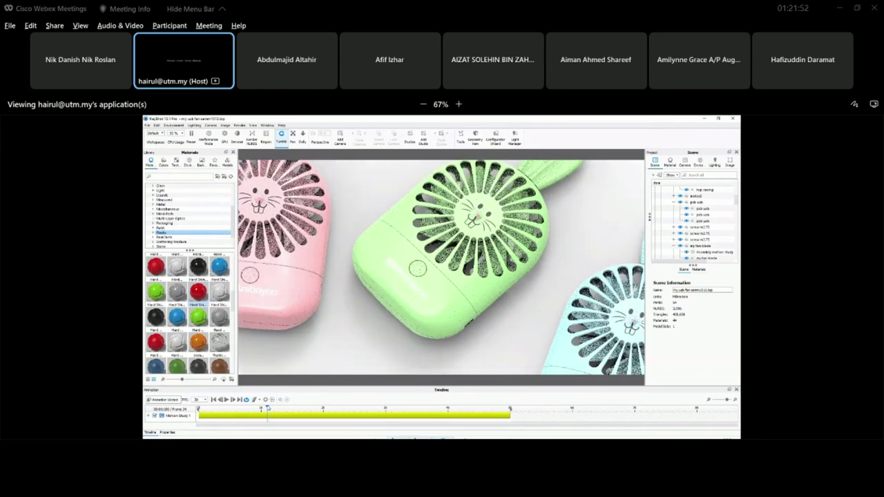
{"action": "left_click_drag", "start_coordinate": [268, 410], "coordinate": [305, 410]}
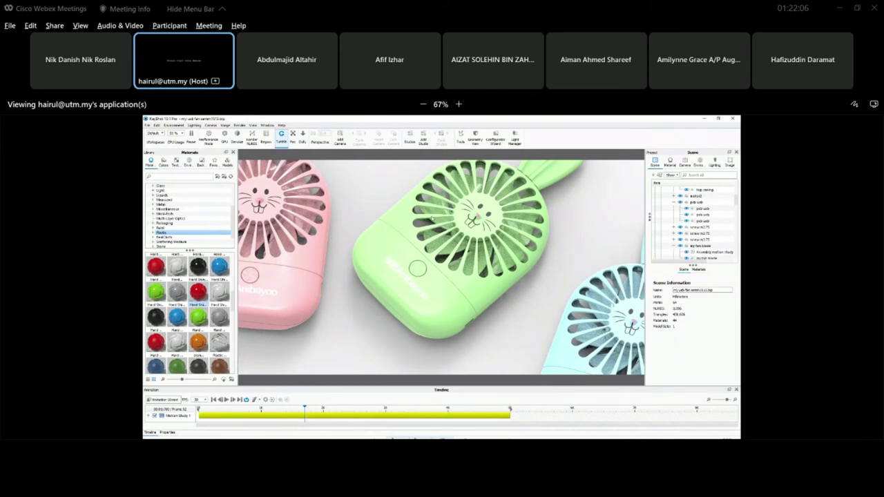
{"action": "left_click", "coordinate": [255, 399]}
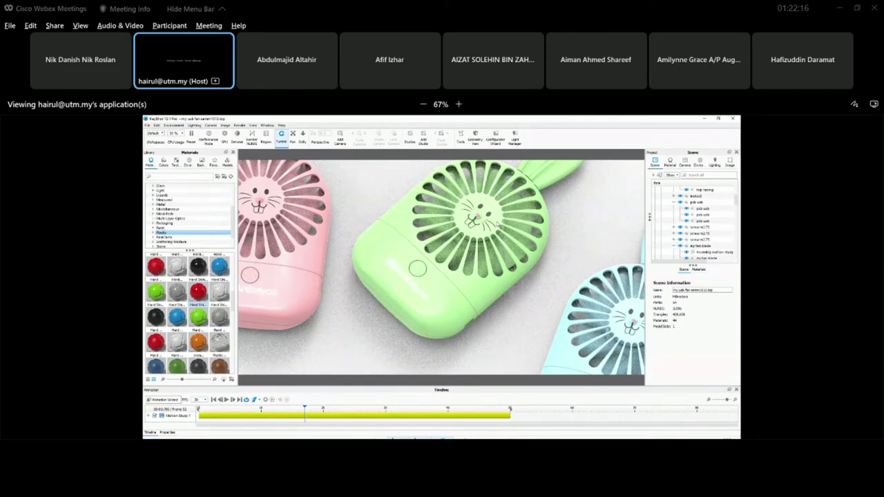
- Zoom the camera close onto the green fan's bunny face, then switch to SOLIDWORKS
{"action": "left_click_drag", "start_coordinate": [498, 224], "coordinate": [497, 277]}
{"action": "scroll", "coordinate": [429, 249], "scroll_direction": "up", "scroll_amount": 3}
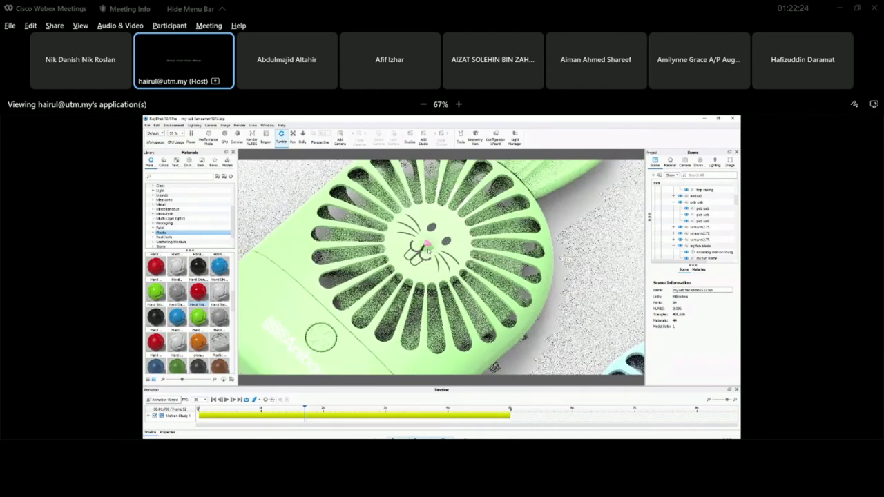
{"action": "scroll", "coordinate": [429, 250], "scroll_direction": "up", "scroll_amount": 3}
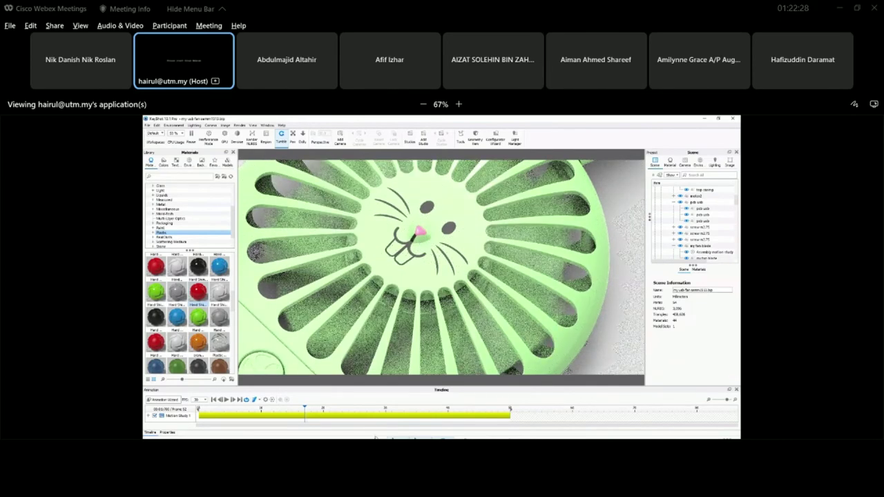
{"action": "key", "text": "alt+Tab"}
{"action": "scroll", "coordinate": [456, 304], "scroll_direction": "down", "scroll_amount": 3}
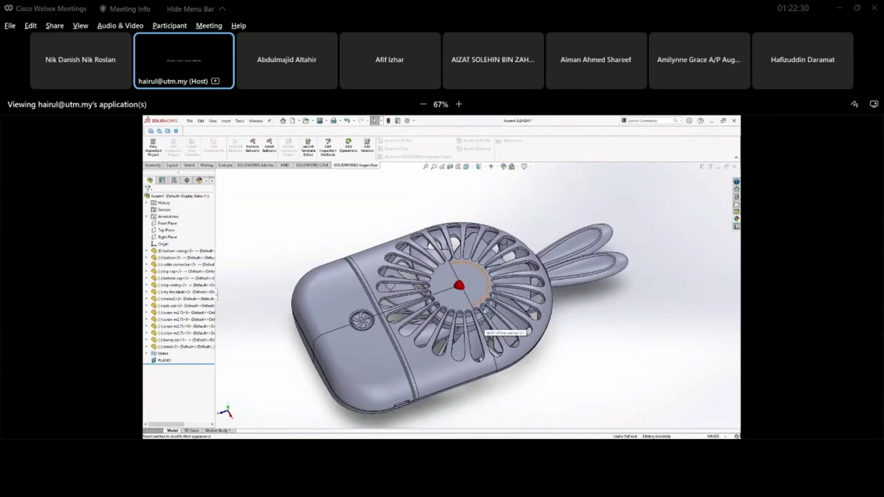
- Examine the fan's top casing, check the reference photo of the three fans, then return to KeyShot
{"action": "left_click", "coordinate": [482, 305]}
{"action": "middle_click_drag", "start_coordinate": [469, 255], "coordinate": [464, 276]}
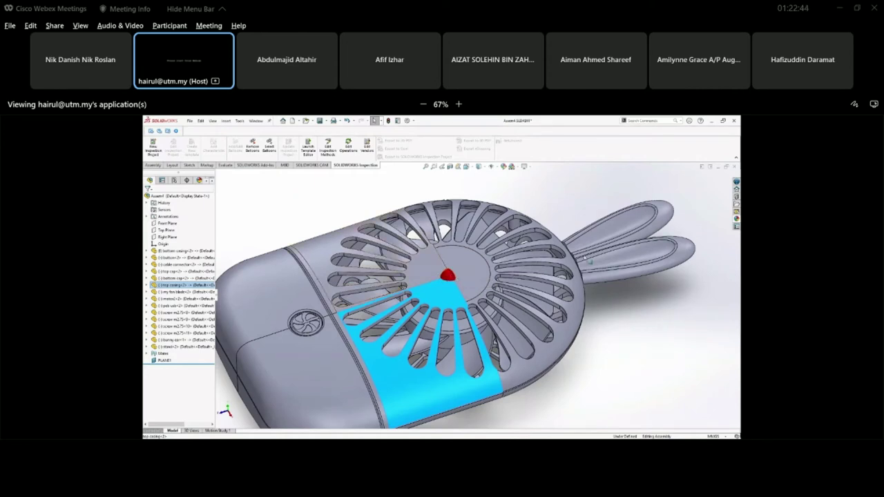
{"action": "left_click", "coordinate": [572, 206]}
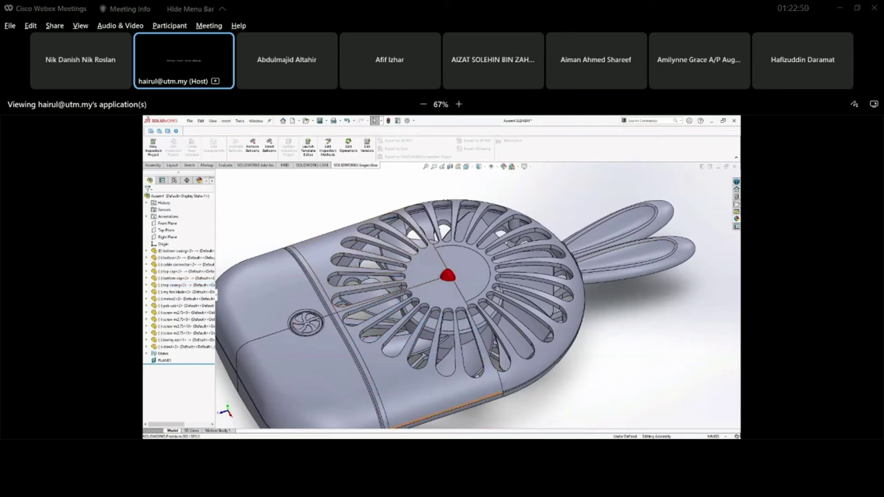
{"action": "key", "text": "alt+Tab"}
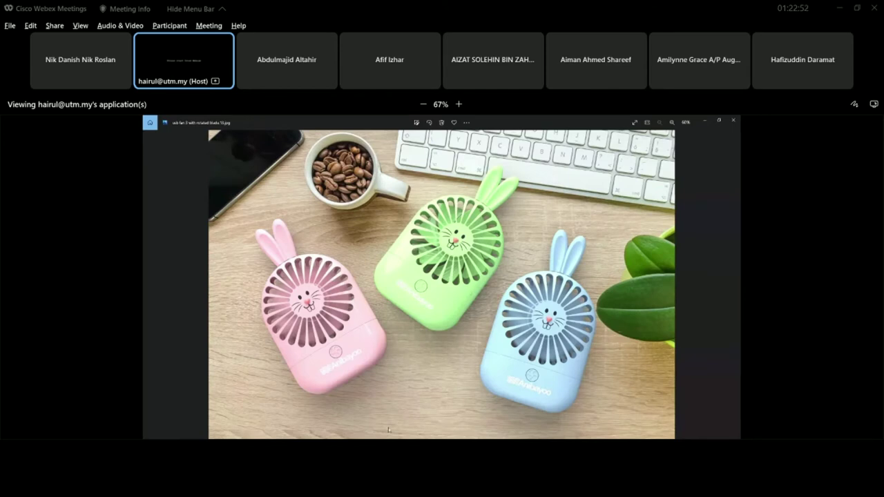
{"action": "left_click", "coordinate": [399, 438]}
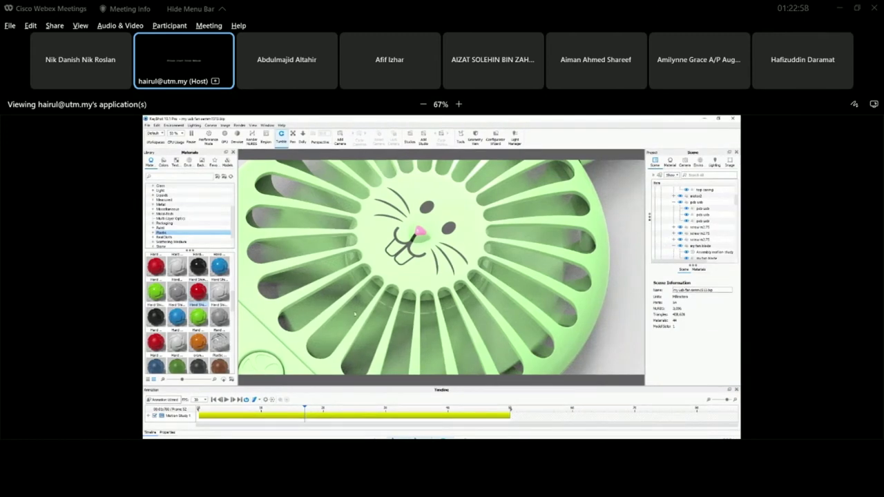
- Turn the camera to a top-down angle that shows all three pastel fans together
{"action": "left_click_drag", "start_coordinate": [413, 291], "coordinate": [442, 276]}
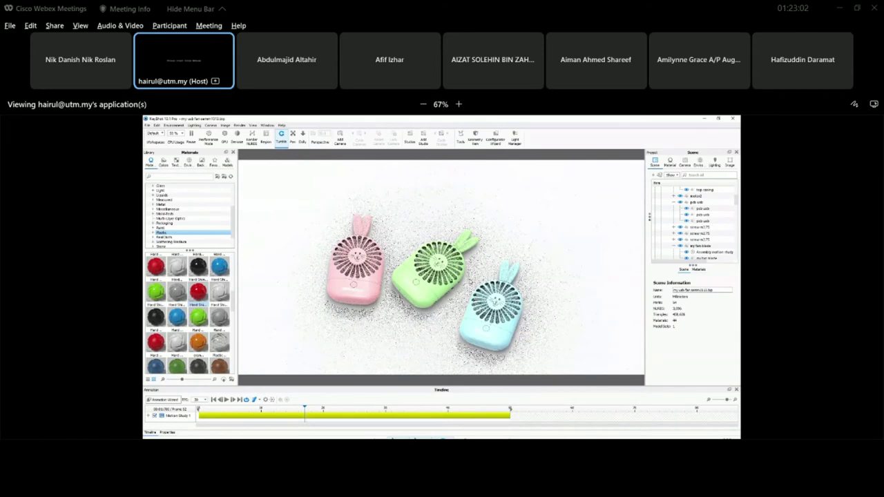
{"action": "scroll", "coordinate": [442, 269], "scroll_direction": "up", "scroll_amount": 2}
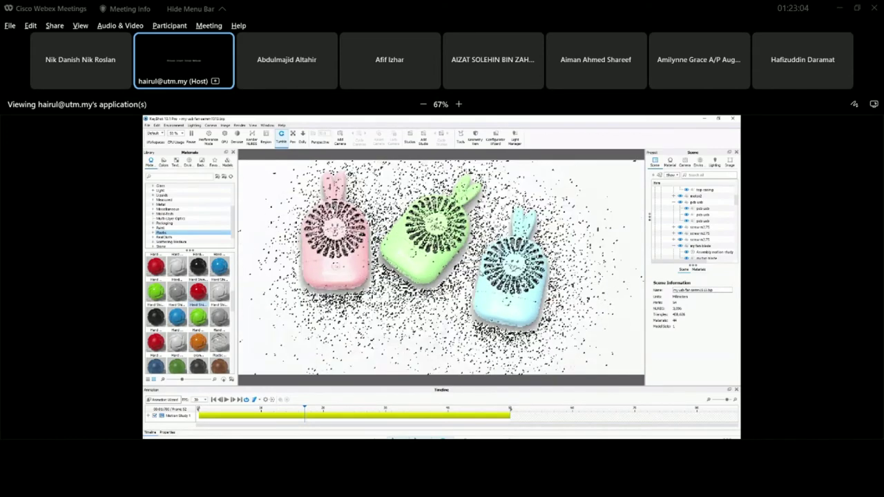
{"action": "scroll", "coordinate": [452, 281], "scroll_direction": "up", "scroll_amount": 1}
{"action": "scroll", "coordinate": [453, 281], "scroll_direction": "up", "scroll_amount": 1}
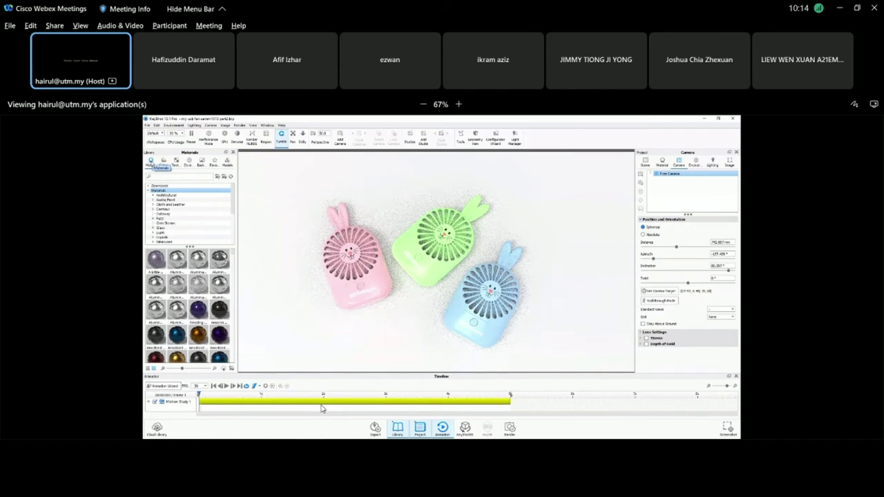
- Drag the bathroom HDRI from the Library's Environments onto the scene
{"action": "left_click", "coordinate": [163, 166]}
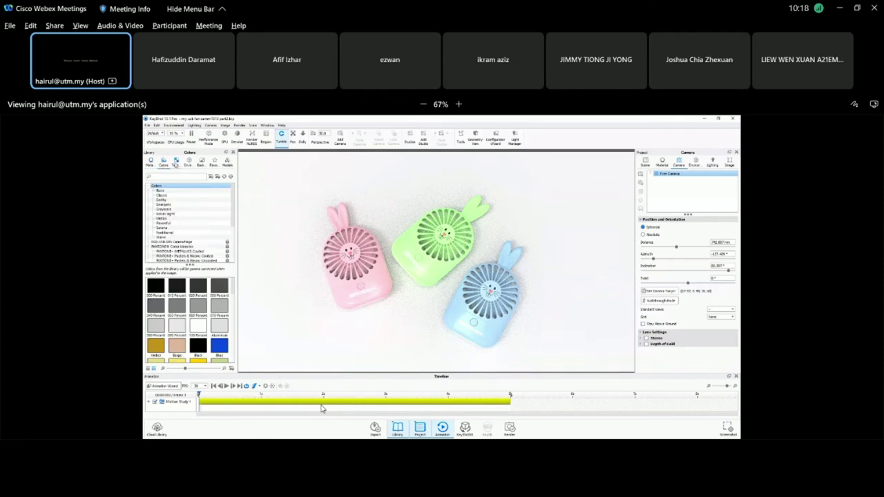
{"action": "left_click", "coordinate": [177, 163]}
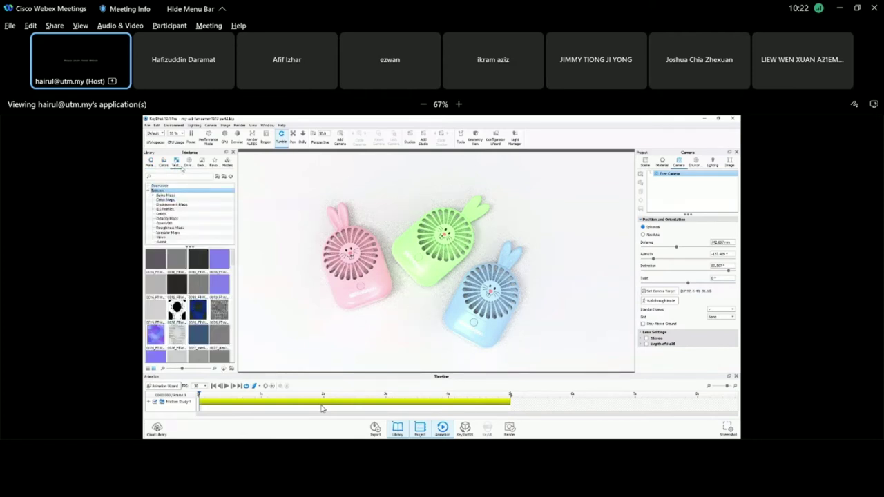
{"action": "left_click", "coordinate": [188, 165]}
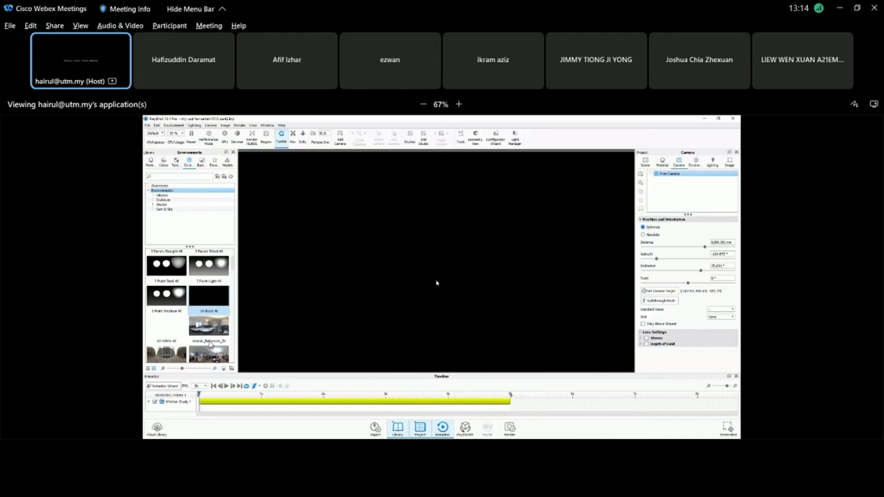
{"action": "left_click_drag", "start_coordinate": [210, 343], "coordinate": [425, 261]}
- Apply the bathroom environment, orbit to a high wide view, then switch to the carpeted-room environment
{"action": "left_click_drag", "start_coordinate": [426, 261], "coordinate": [426, 261]}
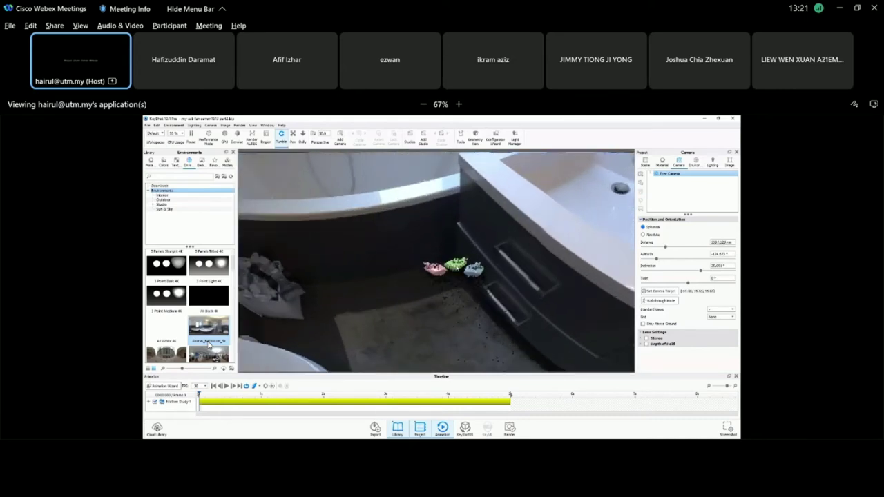
{"action": "scroll", "coordinate": [387, 250], "scroll_direction": "up", "scroll_amount": 10}
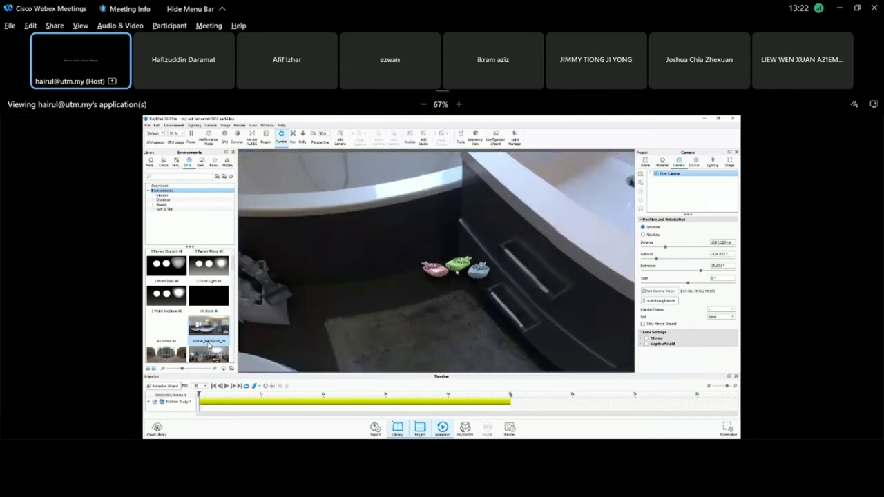
{"action": "scroll", "coordinate": [387, 250], "scroll_direction": "up", "scroll_amount": 10}
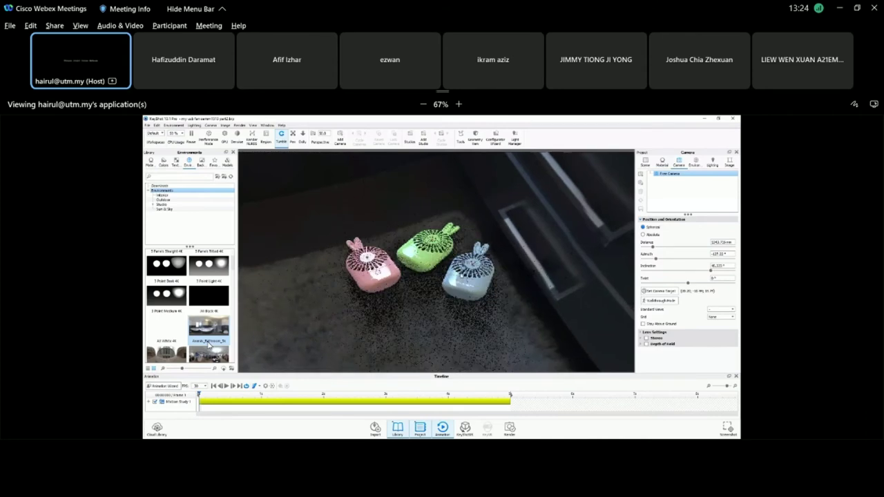
{"action": "left_click_drag", "start_coordinate": [443, 319], "coordinate": [463, 278]}
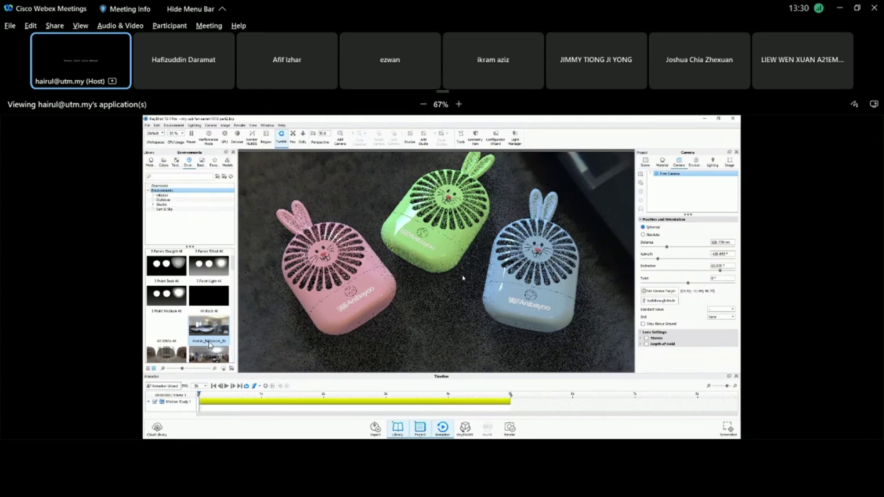
{"action": "left_click_drag", "start_coordinate": [462, 278], "coordinate": [421, 266]}
{"action": "scroll", "coordinate": [461, 287], "scroll_direction": "down", "scroll_amount": 5}
{"action": "double_click", "coordinate": [210, 344]}
{"action": "scroll", "coordinate": [210, 343], "scroll_direction": "down", "scroll_amount": 3}
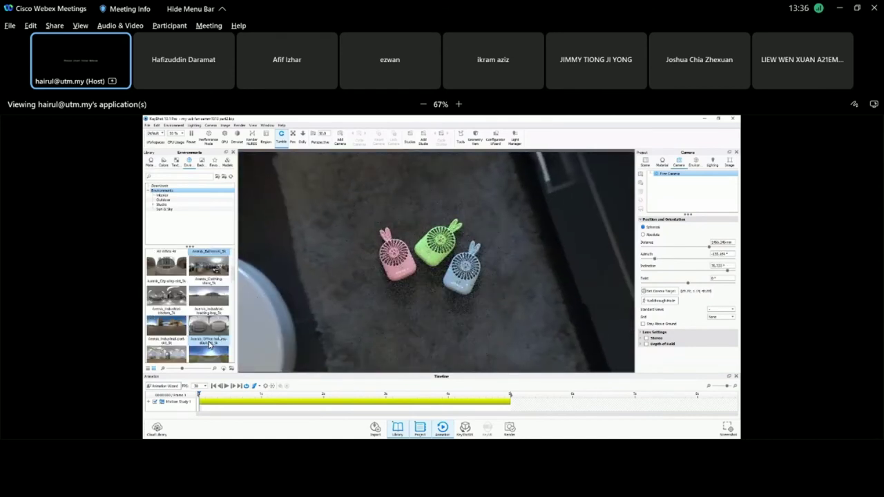
- Apply the Office hallway environment and tumble the camera to a low side view of the fans
{"action": "mouse_move", "coordinate": [210, 344]}
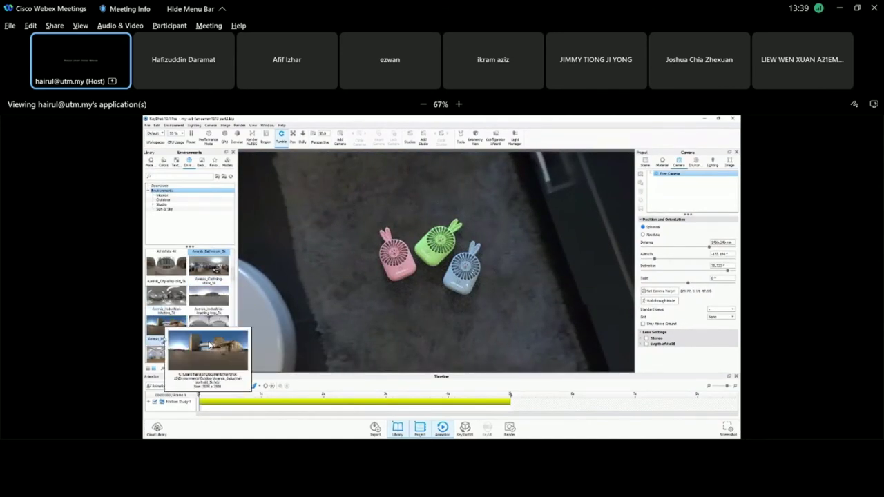
{"action": "scroll", "coordinate": [210, 344], "scroll_direction": "down", "scroll_amount": 2}
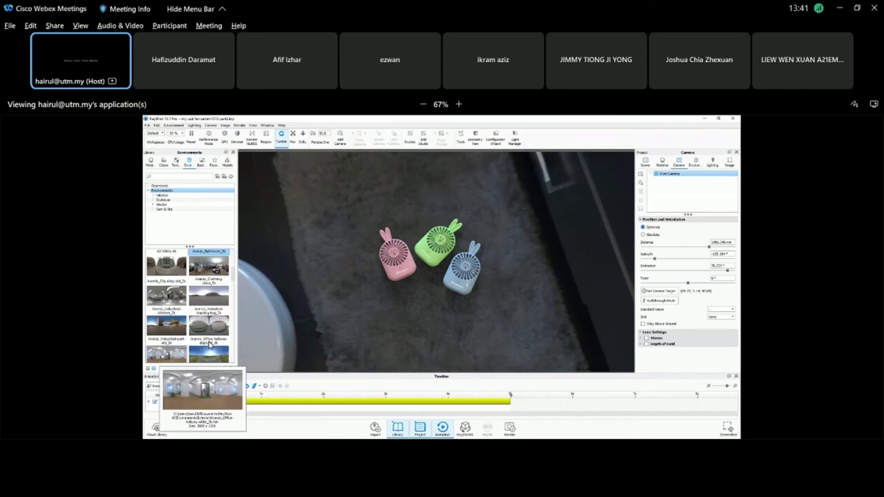
{"action": "left_click_drag", "start_coordinate": [210, 344], "coordinate": [413, 242]}
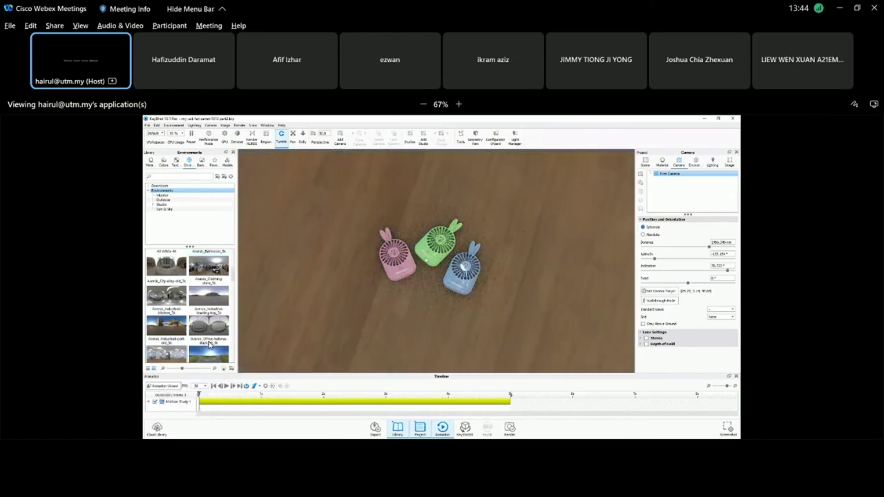
{"action": "left_click_drag", "start_coordinate": [432, 278], "coordinate": [504, 245]}
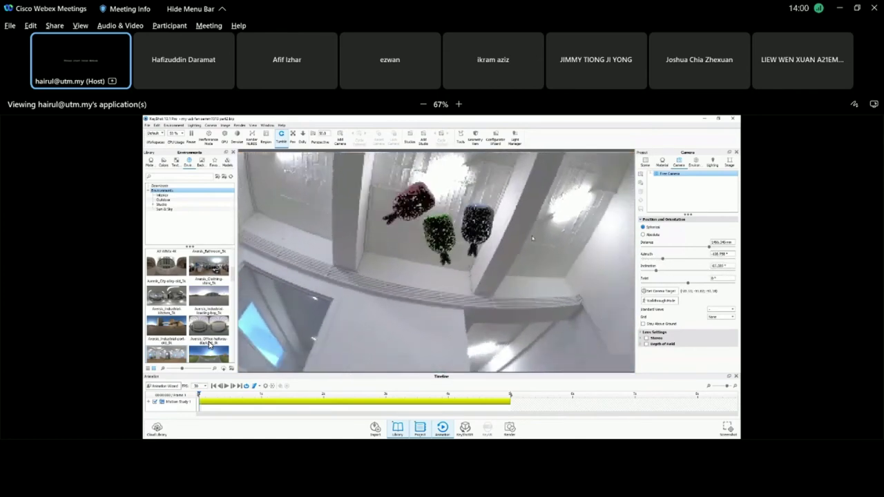
- Orbit and zoom in on the three fans, then apply the Default environment
{"action": "left_click_drag", "start_coordinate": [539, 250], "coordinate": [312, 187]}
{"action": "scroll", "coordinate": [313, 185], "scroll_direction": "up", "scroll_amount": 5}
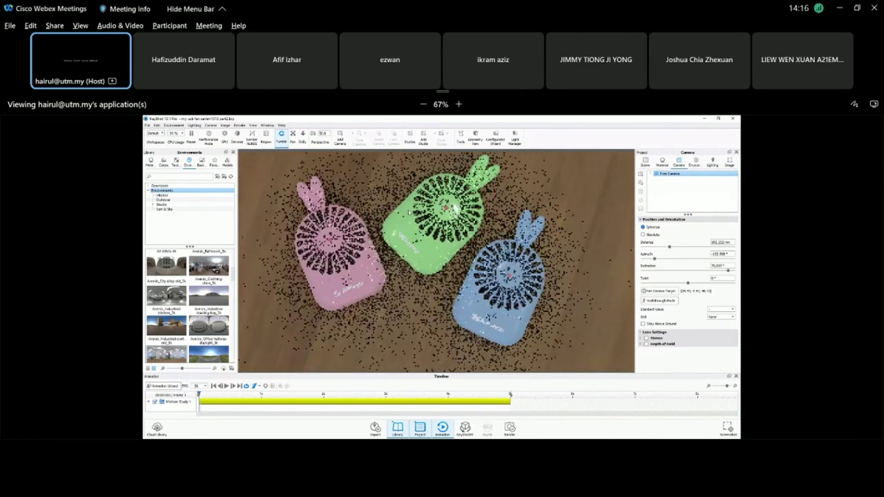
{"action": "scroll", "coordinate": [228, 301], "scroll_direction": "down", "scroll_amount": 5}
{"action": "scroll", "coordinate": [229, 302], "scroll_direction": "down", "scroll_amount": 5}
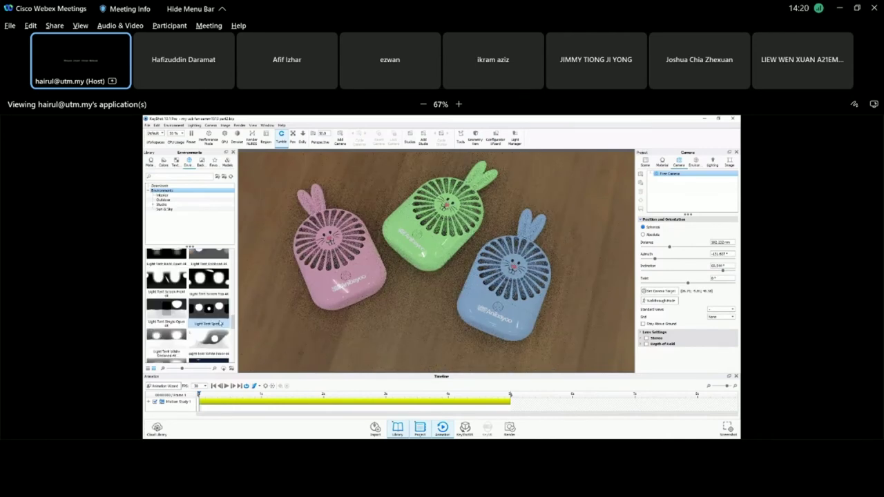
{"action": "scroll", "coordinate": [218, 326], "scroll_direction": "down", "scroll_amount": 5}
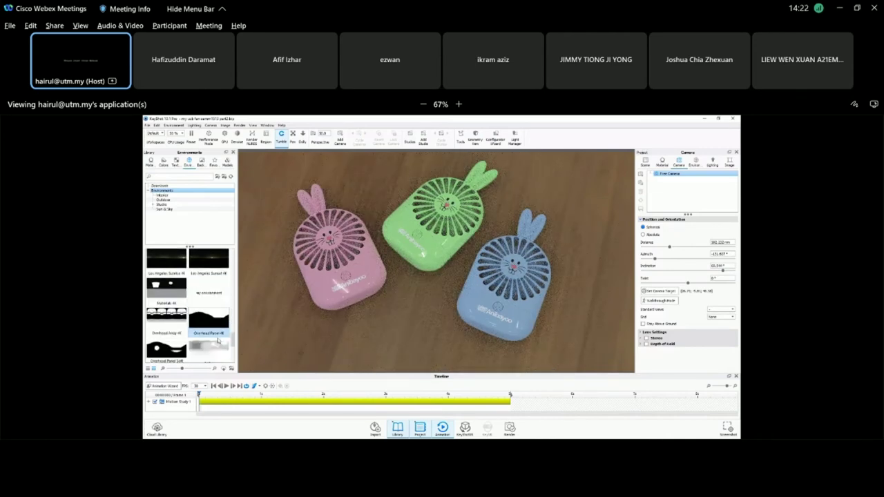
{"action": "scroll", "coordinate": [218, 340], "scroll_direction": "down", "scroll_amount": 5}
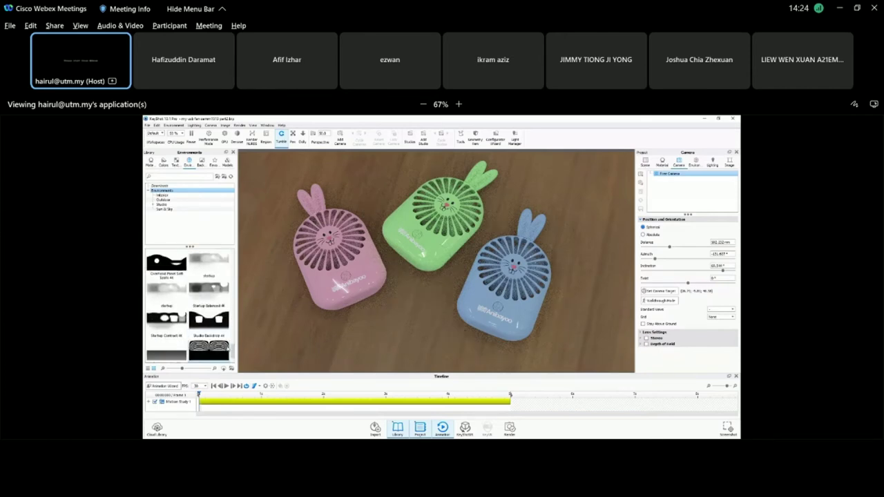
{"action": "left_click_drag", "start_coordinate": [208, 280], "coordinate": [418, 243]}
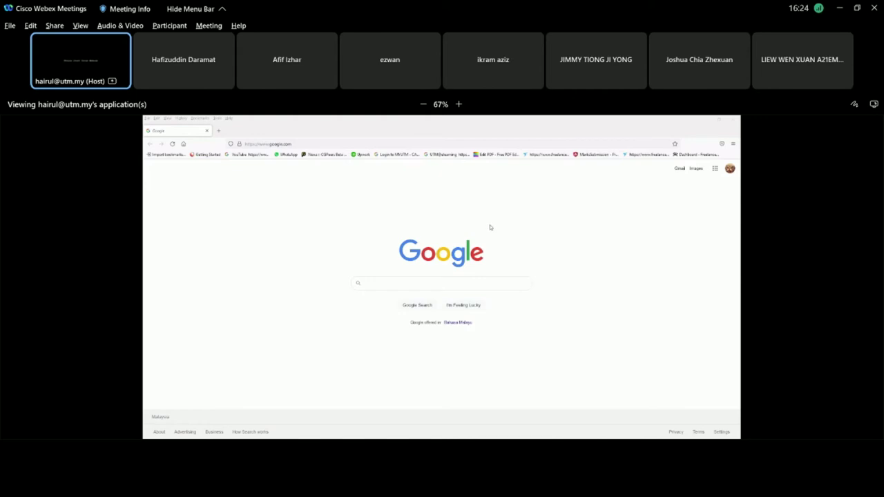
- Search Google for 'pexels' in Firefox
{"action": "left_click", "coordinate": [382, 284]}
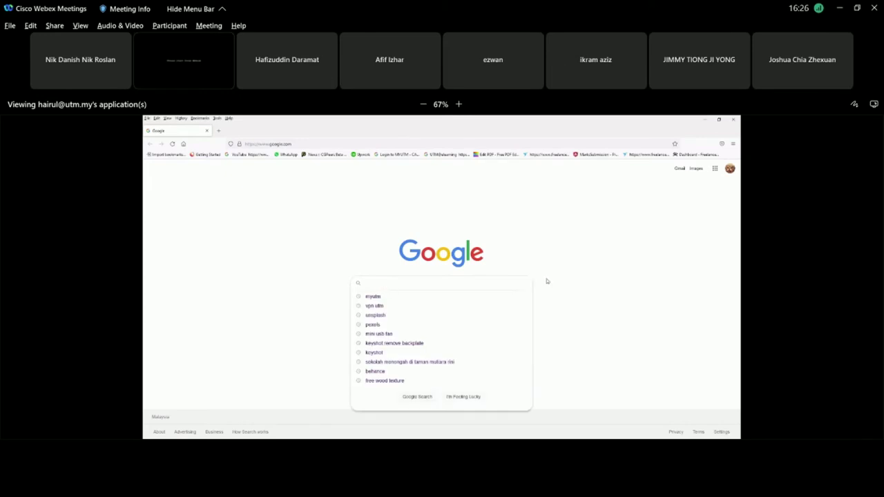
{"action": "left_click", "coordinate": [595, 264]}
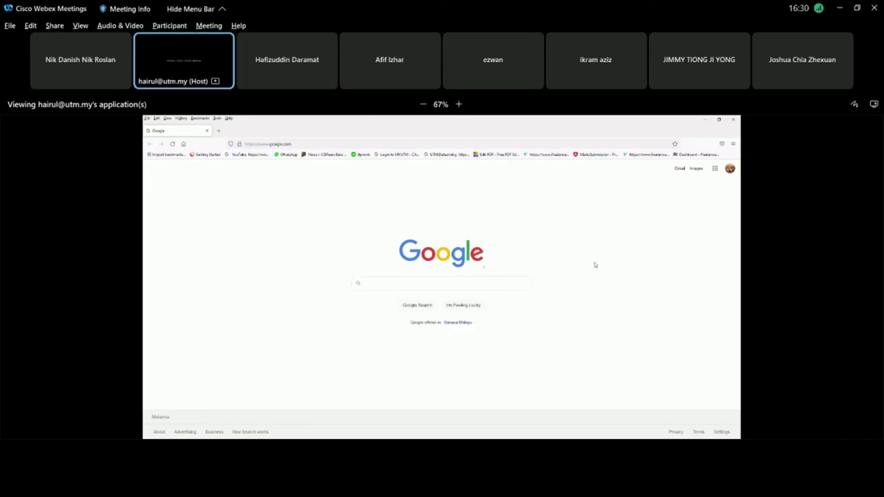
{"action": "left_click", "coordinate": [370, 280]}
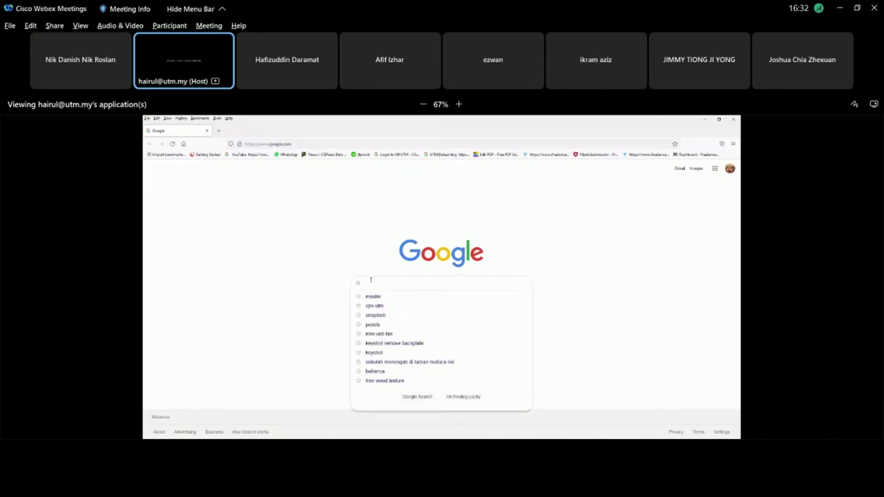
{"action": "type", "text": "pexel"}
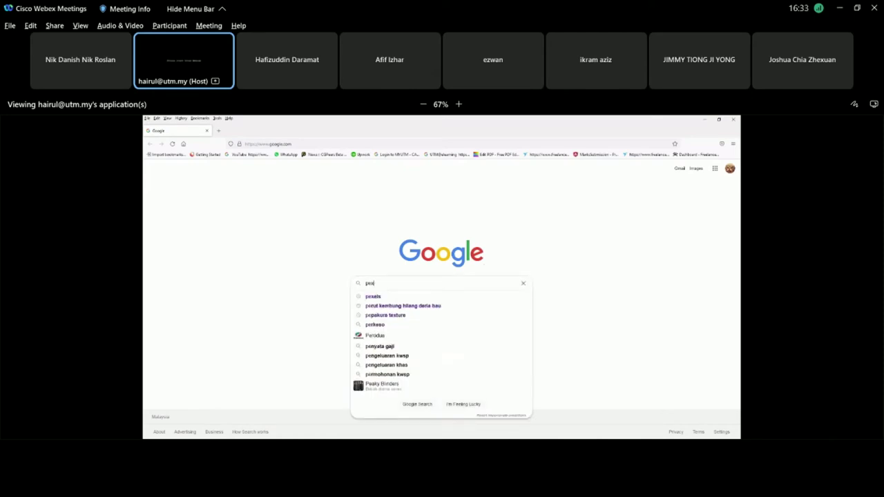
{"action": "type", "text": "s"}
{"action": "key", "text": "Return"}
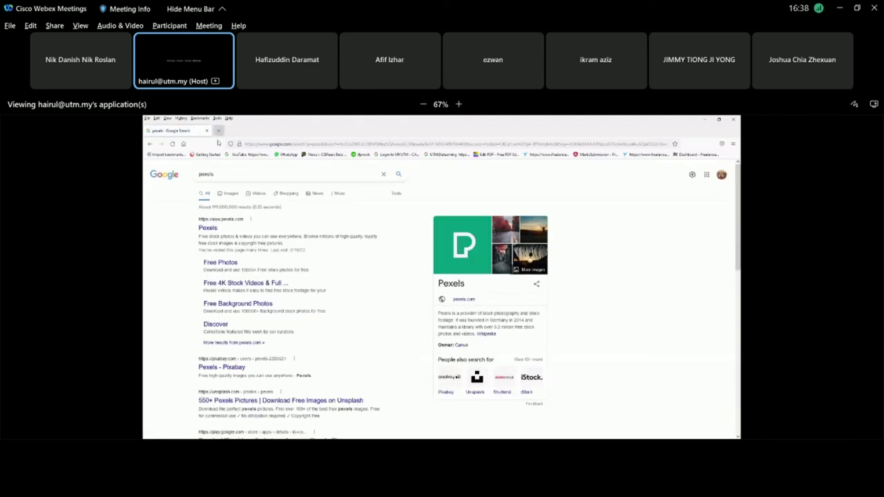
- Load google.com in a new tab and search for 'unsplash'
{"action": "left_click", "coordinate": [217, 128]}
{"action": "type", "text": "google.com"}
{"action": "key", "text": "Return"}
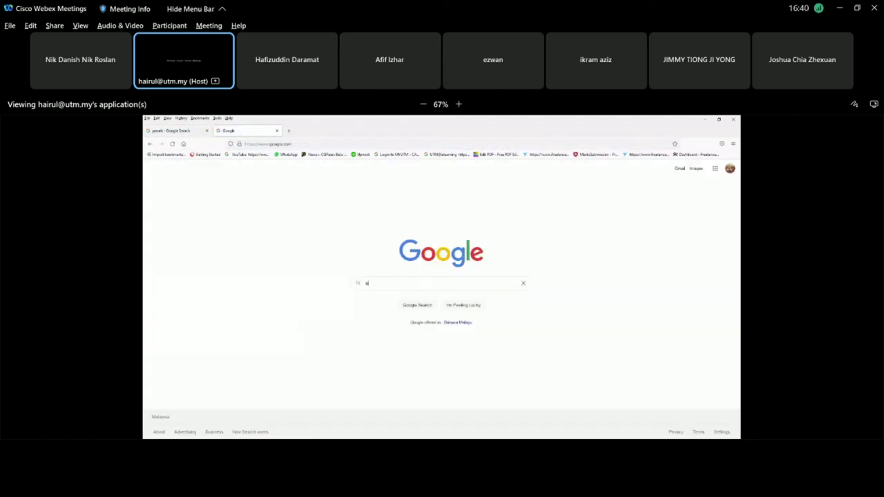
{"action": "type", "text": "u"}
{"action": "type", "text": "nspla"}
{"action": "type", "text": "sh"}
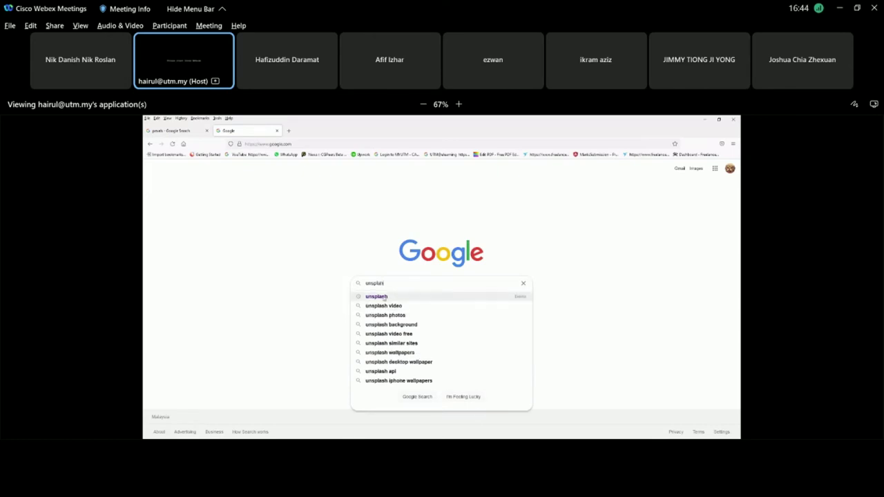
{"action": "key", "text": "Return"}
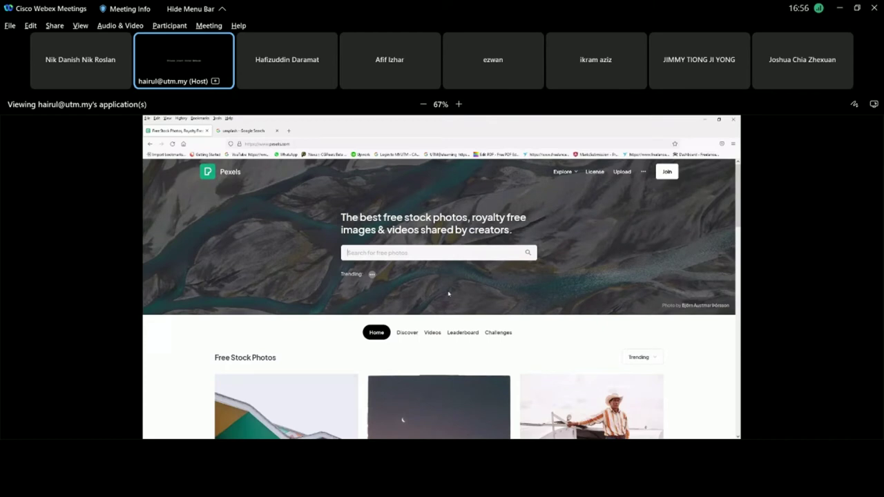
- Search Pexels for 'table top' photos
{"action": "scroll", "coordinate": [448, 293], "scroll_direction": "down", "scroll_amount": 5}
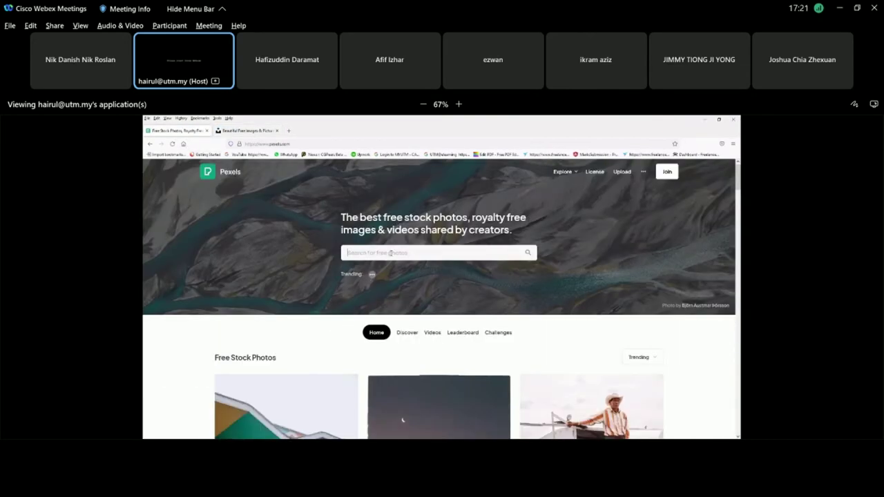
{"action": "left_click", "coordinate": [391, 254]}
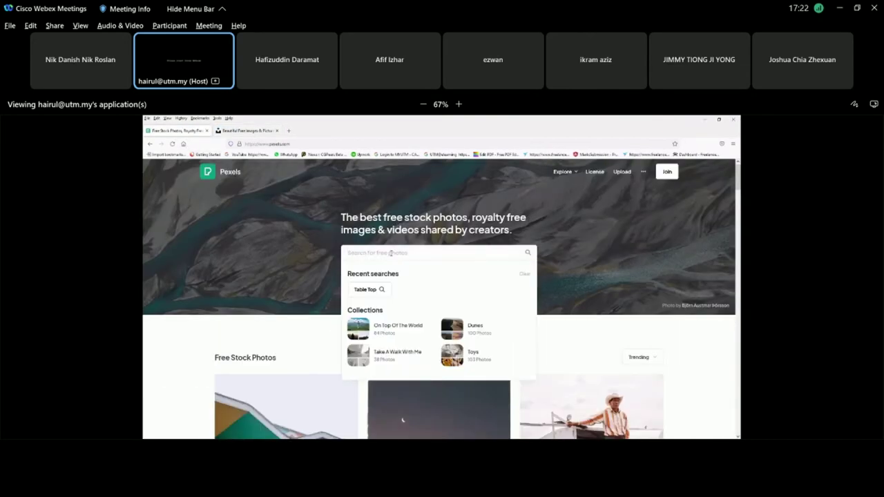
{"action": "type", "text": "table top"}
{"action": "key", "text": "Return"}
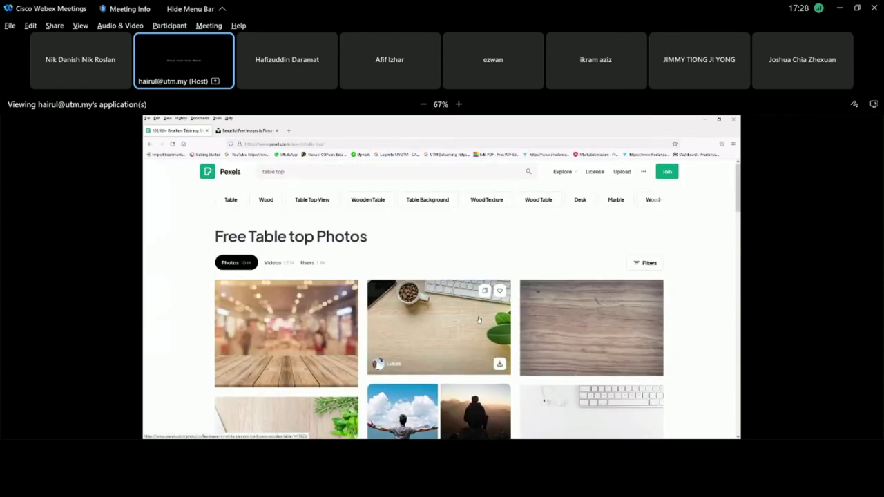
- Browse the Pexels table top results, then begin a photo search on Unsplash
{"action": "scroll", "coordinate": [478, 318], "scroll_direction": "down", "scroll_amount": 2}
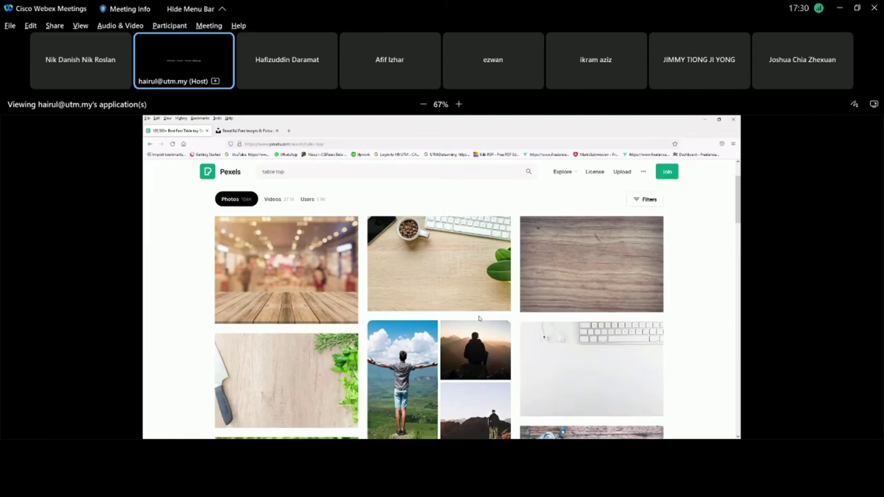
{"action": "scroll", "coordinate": [478, 318], "scroll_direction": "up", "scroll_amount": 2}
{"action": "scroll", "coordinate": [450, 301], "scroll_direction": "down", "scroll_amount": 1}
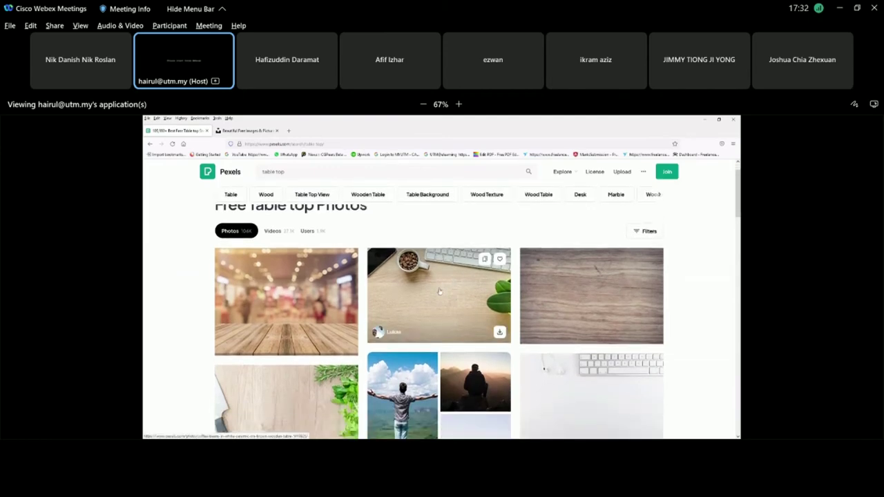
{"action": "scroll", "coordinate": [589, 256], "scroll_direction": "down", "scroll_amount": 4}
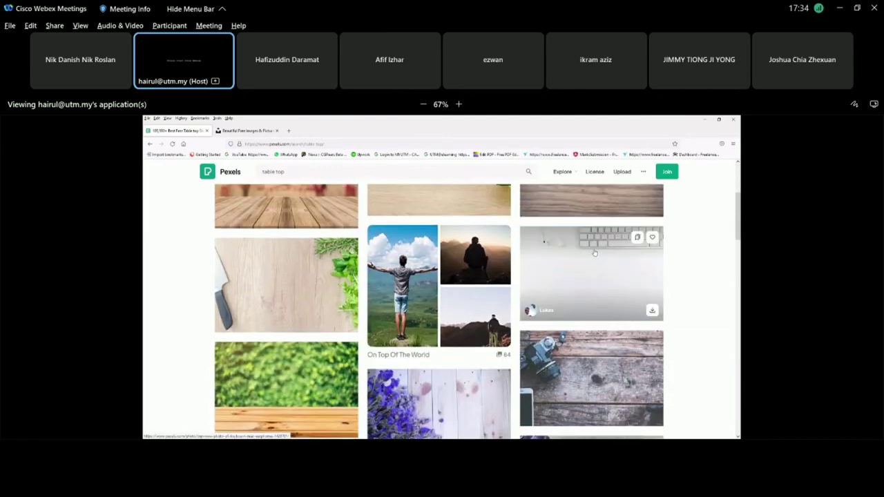
{"action": "scroll", "coordinate": [588, 256], "scroll_direction": "up", "scroll_amount": 2}
{"action": "scroll", "coordinate": [456, 280], "scroll_direction": "up", "scroll_amount": 2}
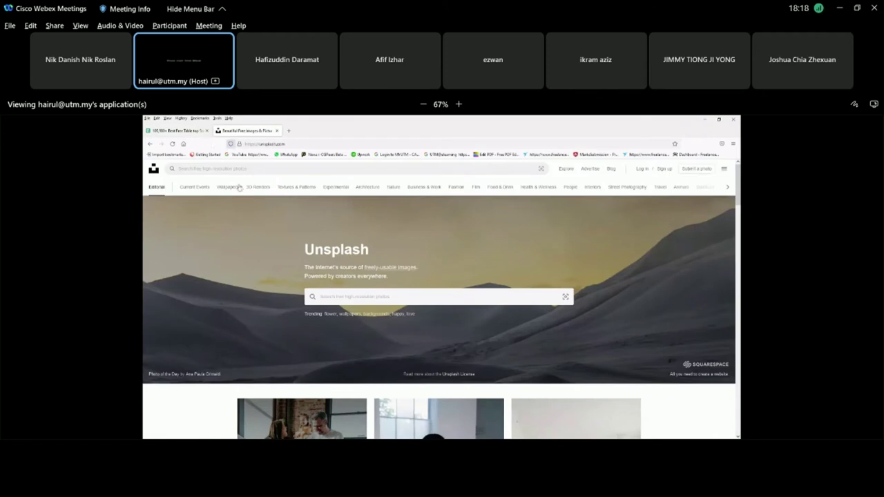
{"action": "left_click", "coordinate": [331, 296]}
- Search Unsplash for 'table top' and scroll through the resulting photo grid
{"action": "type", "text": "table top"}
{"action": "key", "text": "Return"}
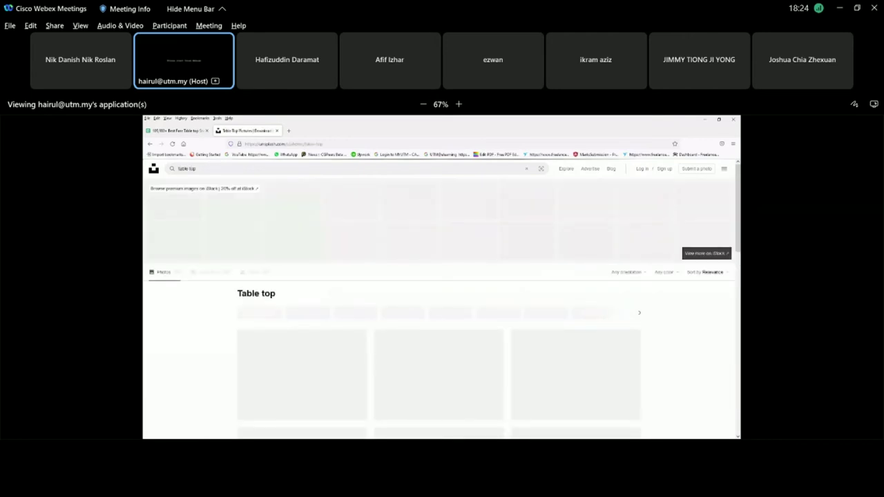
{"action": "scroll", "coordinate": [495, 309], "scroll_direction": "down", "scroll_amount": 5}
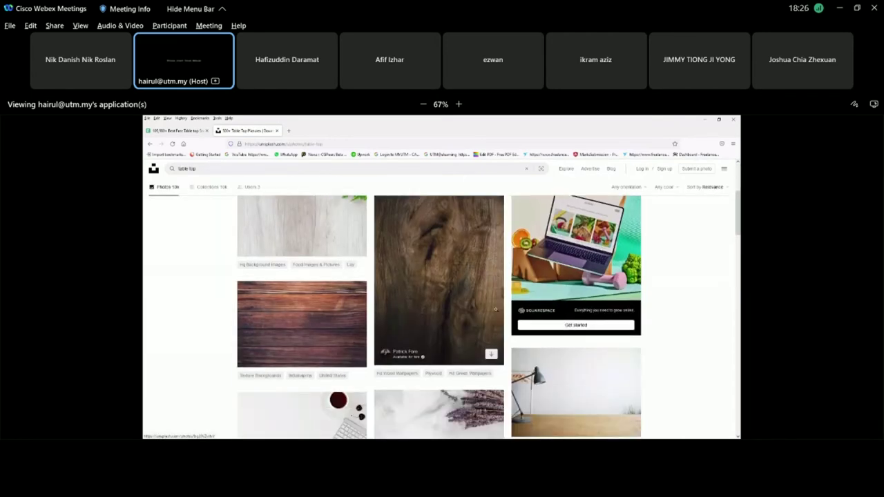
{"action": "scroll", "coordinate": [495, 309], "scroll_direction": "down", "scroll_amount": 5}
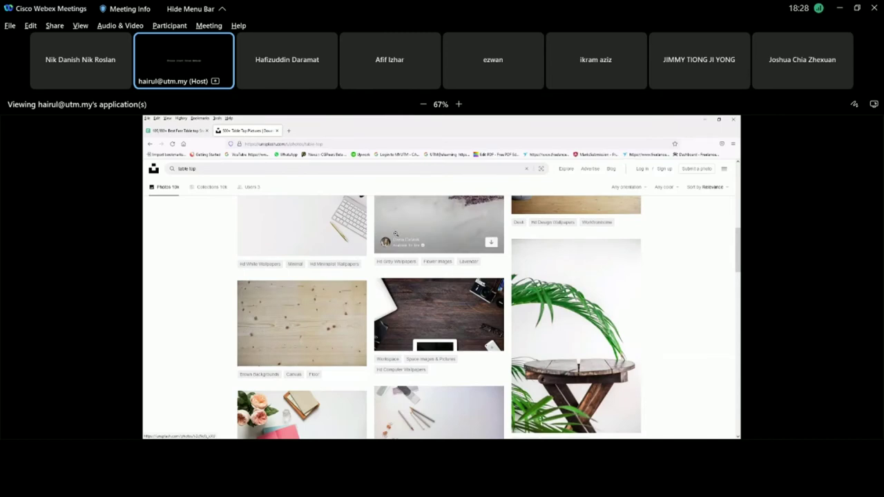
{"action": "scroll", "coordinate": [395, 233], "scroll_direction": "up", "scroll_amount": 2}
{"action": "scroll", "coordinate": [449, 264], "scroll_direction": "down", "scroll_amount": 5}
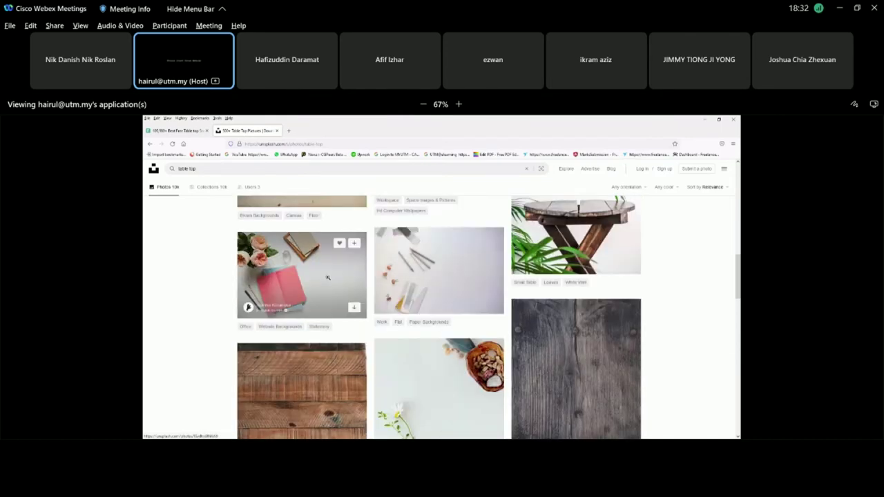
{"action": "scroll", "coordinate": [442, 297], "scroll_direction": "down", "scroll_amount": 2}
{"action": "scroll", "coordinate": [400, 312], "scroll_direction": "up", "scroll_amount": 3}
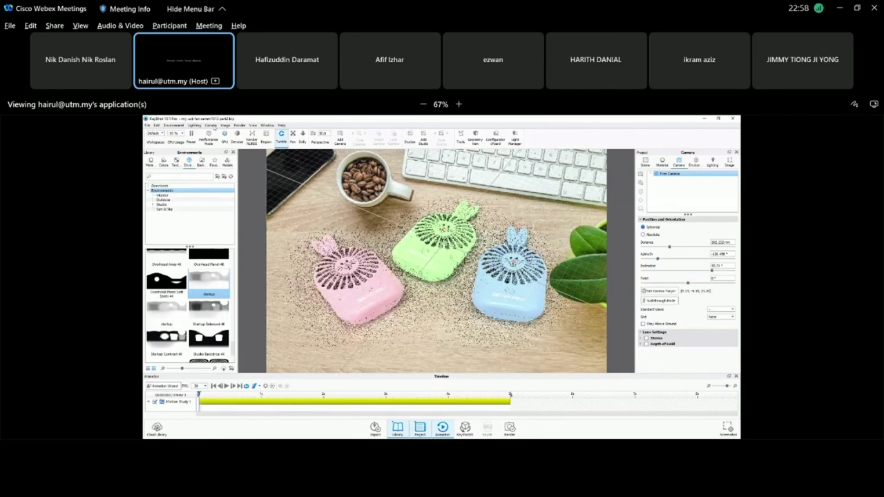
- Tumble the camera to match the wooden-table backplate perspective and toggle the ground grid
{"action": "left_click", "coordinate": [210, 125]}
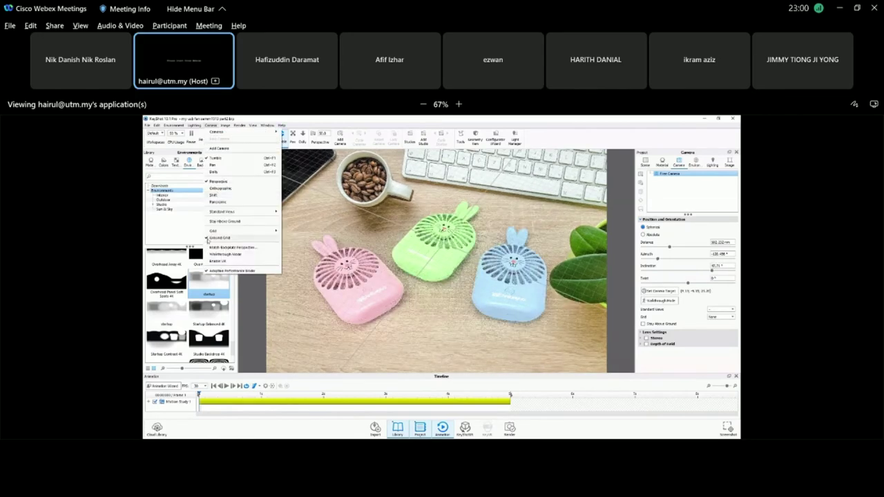
{"action": "left_click", "coordinate": [215, 158]}
{"action": "left_click_drag", "start_coordinate": [428, 263], "coordinate": [482, 255]}
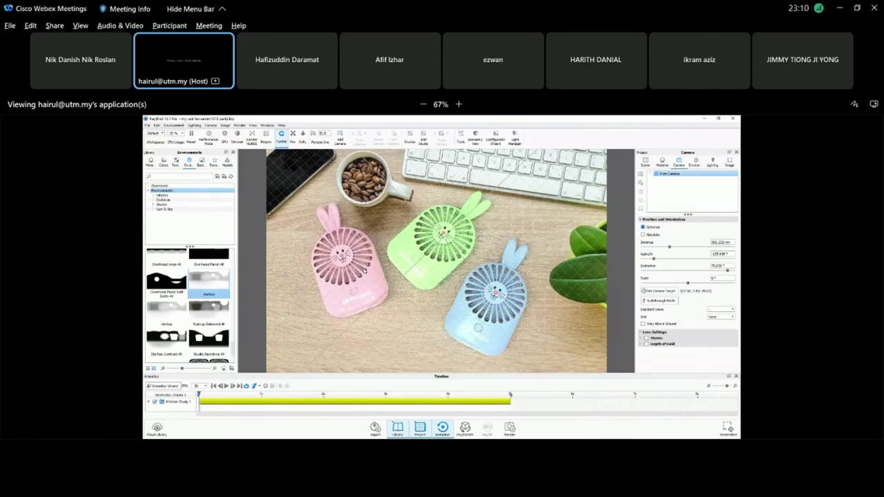
{"action": "left_click", "coordinate": [209, 125]}
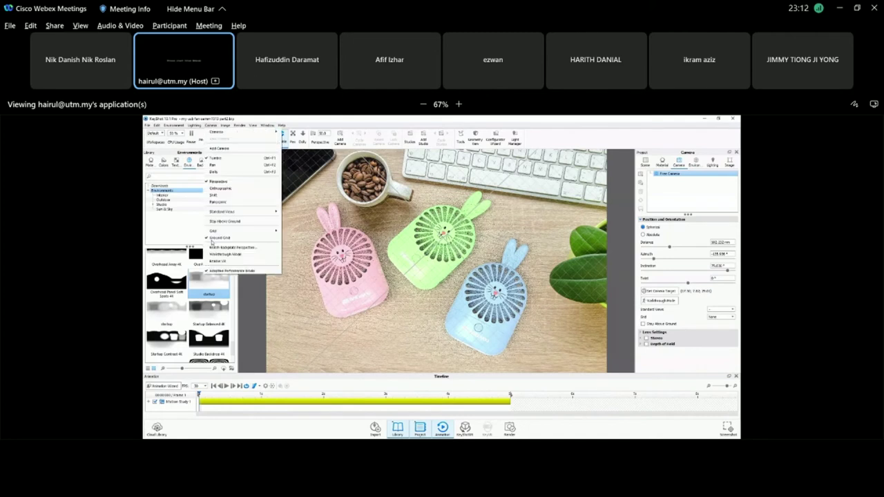
{"action": "left_click", "coordinate": [221, 239]}
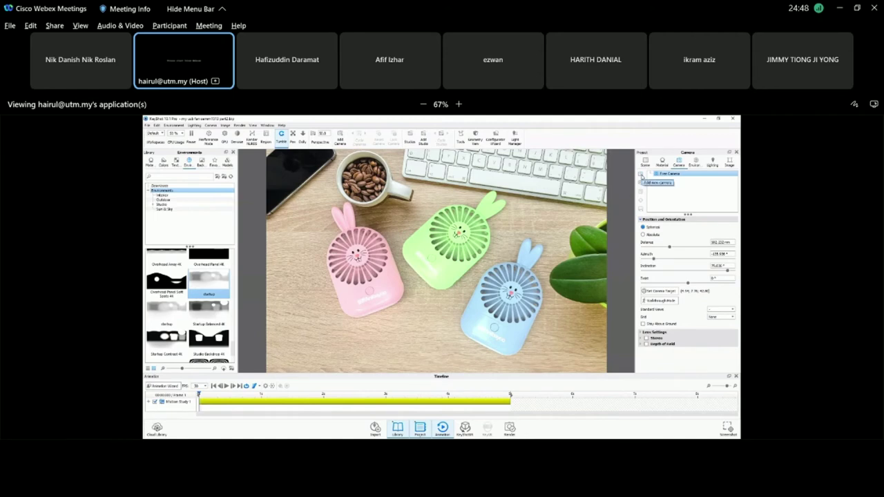
- Add a new camera from the current view, rename it, and lock it
{"action": "left_click", "coordinate": [642, 178]}
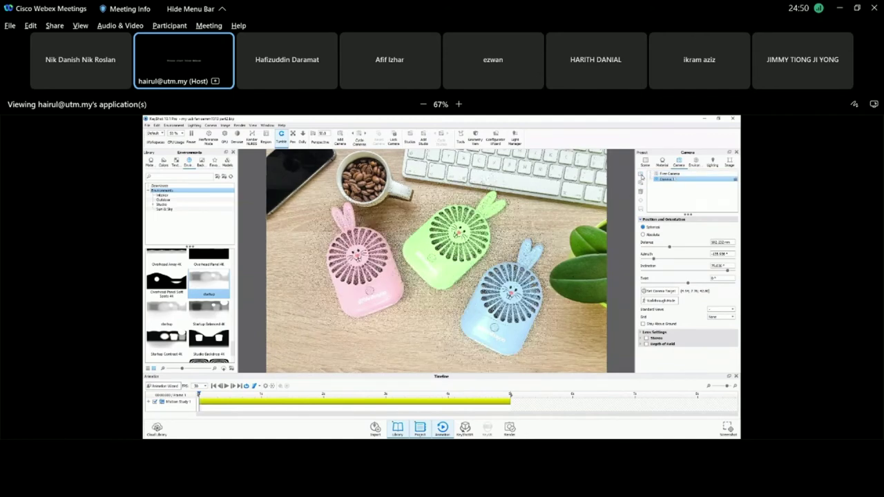
{"action": "double_click", "coordinate": [678, 181]}
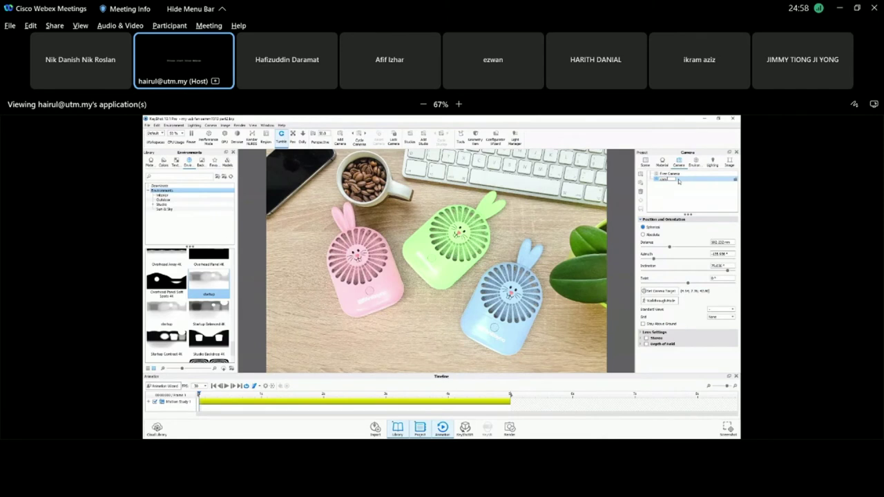
{"action": "type", "text": "ll"}
{"action": "key", "text": "Return"}
{"action": "left_click", "coordinate": [736, 181]}
{"action": "left_click", "coordinate": [736, 180]}
{"action": "left_click", "coordinate": [394, 136]}
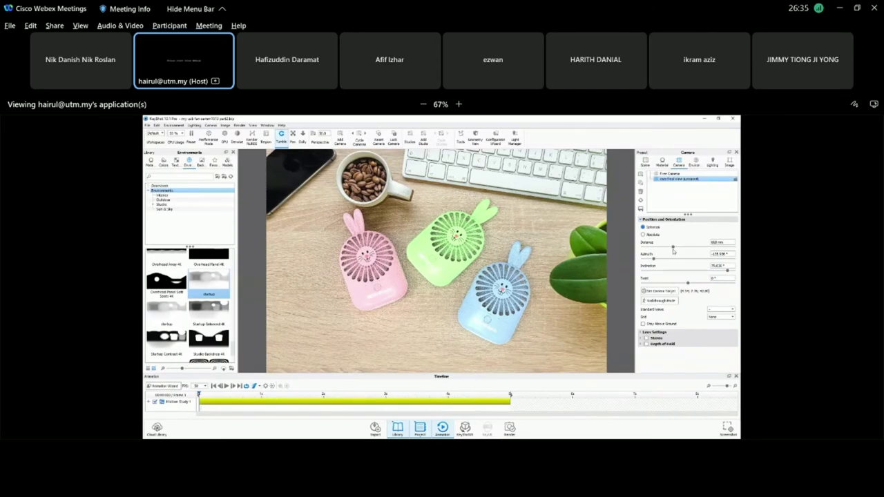
- Nudge the camera Distance slider back and forth to frame the three fans
{"action": "left_click_drag", "start_coordinate": [673, 247], "coordinate": [672, 252]}
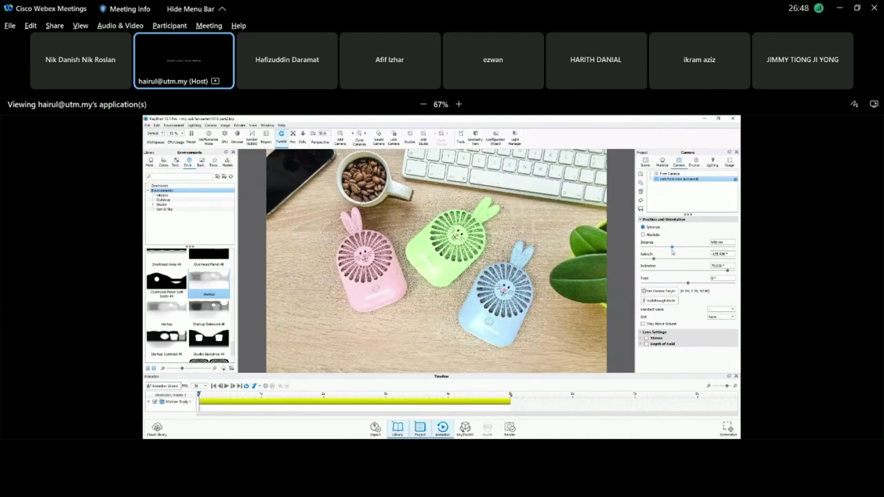
{"action": "left_click_drag", "start_coordinate": [671, 252], "coordinate": [667, 254]}
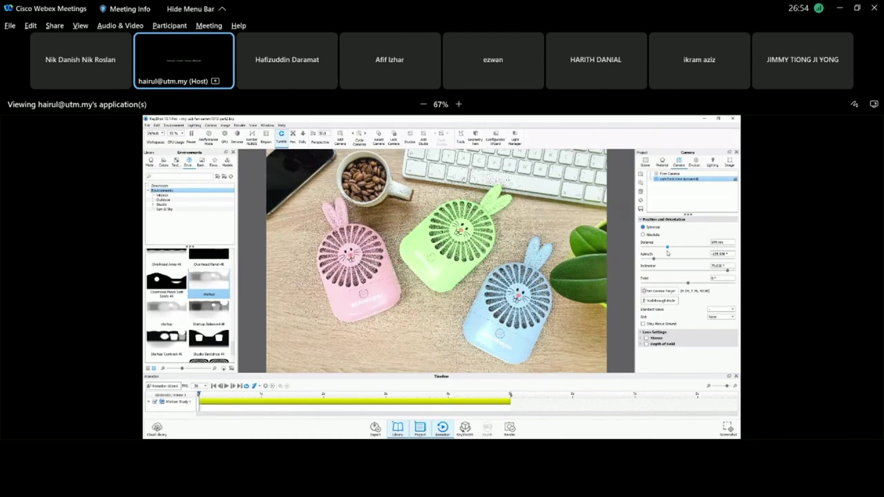
{"action": "left_click_drag", "start_coordinate": [668, 254], "coordinate": [675, 254]}
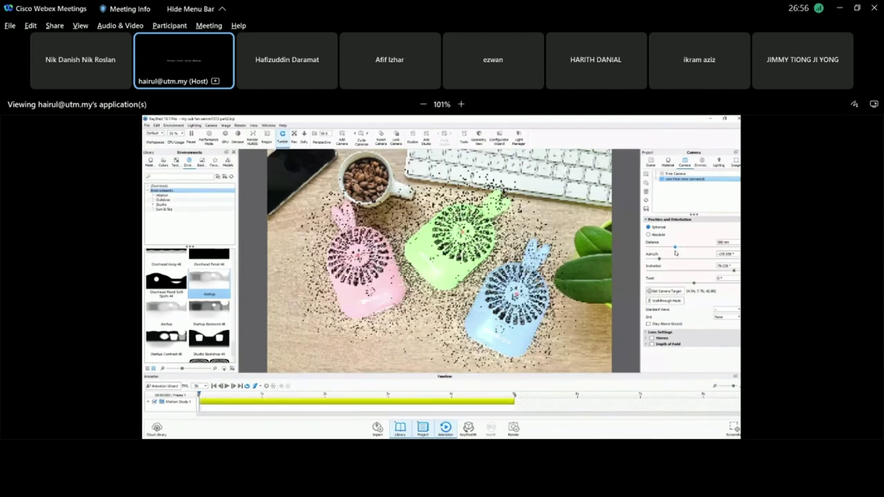
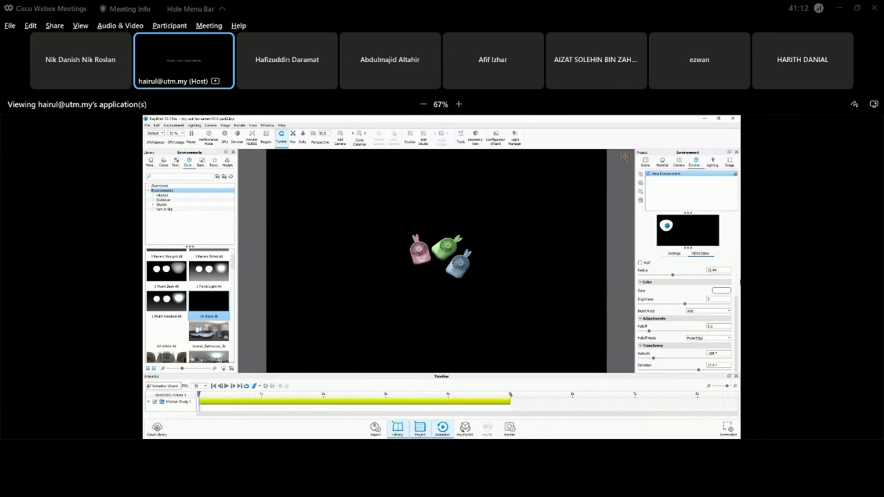
- Add a second light pin to the HDRI environment and zoom out to see its highlight
{"action": "scroll", "coordinate": [735, 304], "scroll_direction": "up", "scroll_amount": 3}
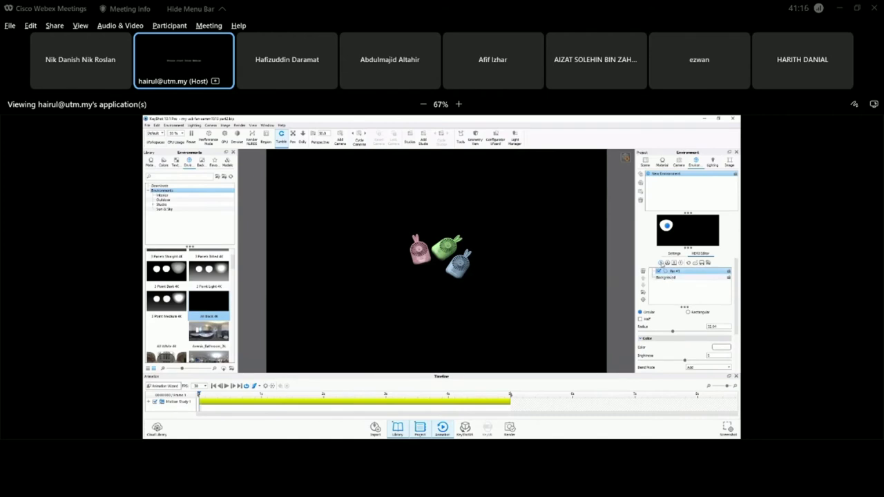
{"action": "left_click", "coordinate": [661, 263]}
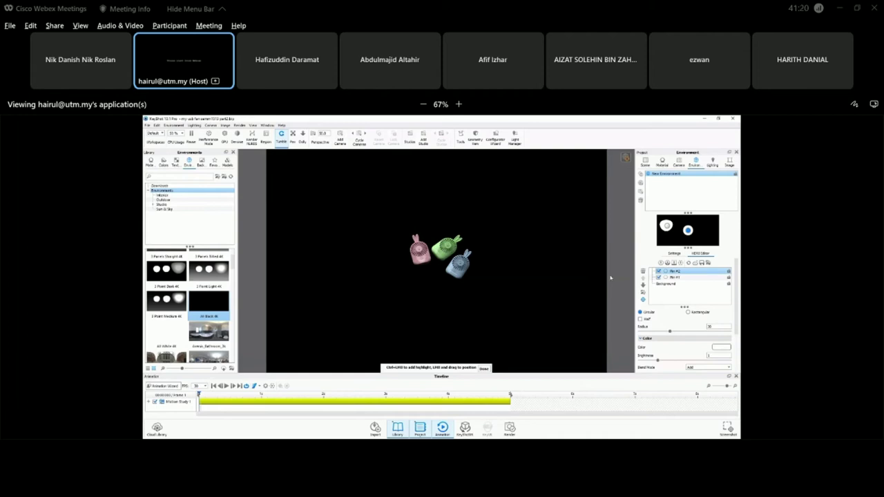
{"action": "scroll", "coordinate": [538, 294], "scroll_direction": "down", "scroll_amount": 2}
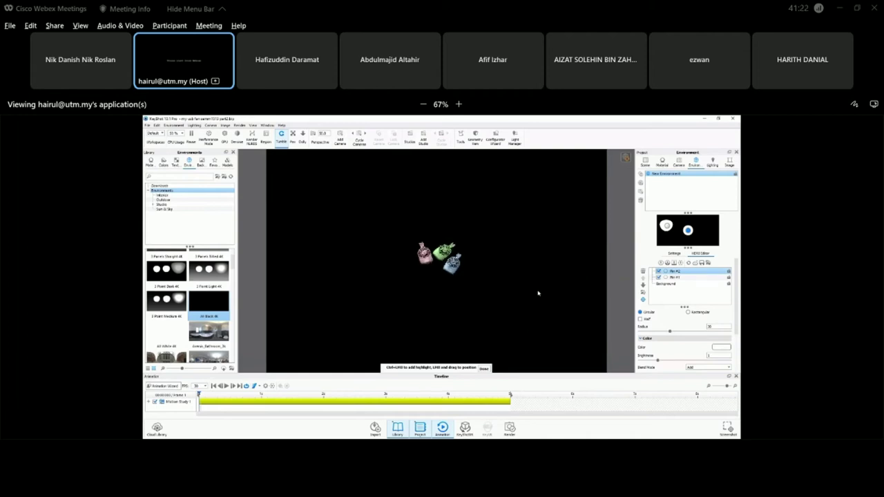
{"action": "scroll", "coordinate": [538, 293], "scroll_direction": "down", "scroll_amount": 4}
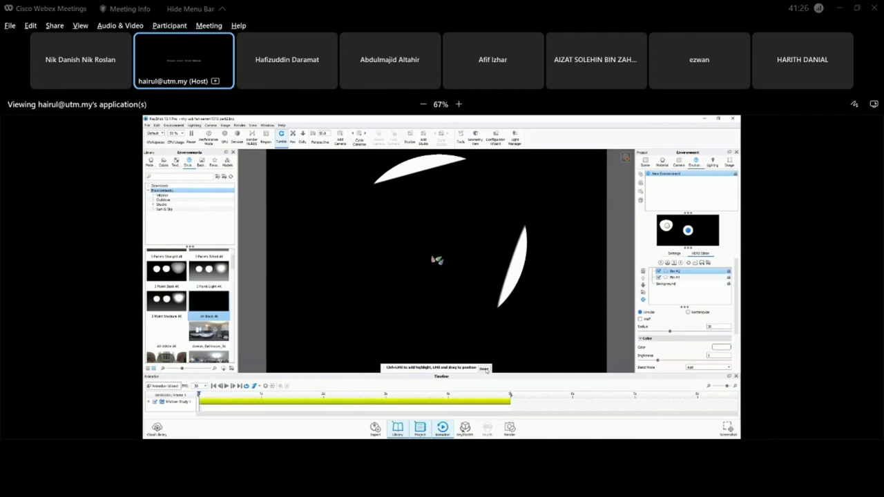
{"action": "left_click", "coordinate": [483, 369]}
- Compare Pin #1 and Pin #2 while orbiting the fans, then start raising Pin #2's azimuth
{"action": "left_click_drag", "start_coordinate": [473, 290], "coordinate": [494, 267]}
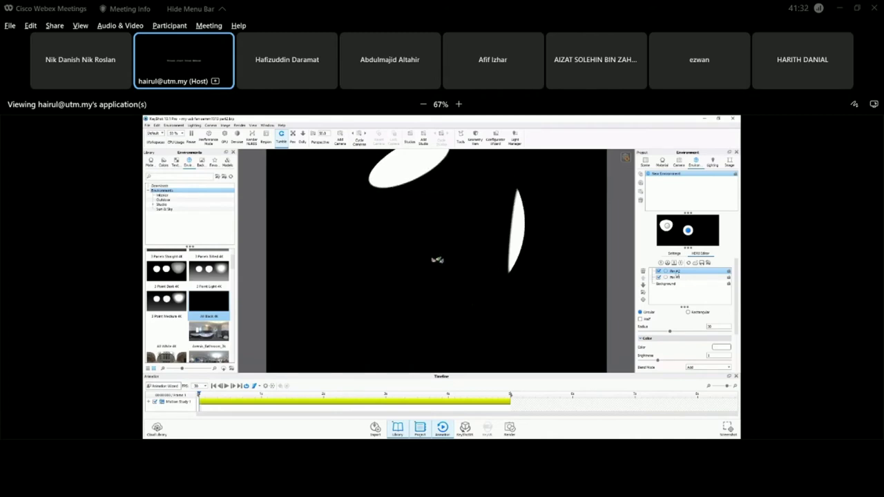
{"action": "left_click", "coordinate": [700, 278]}
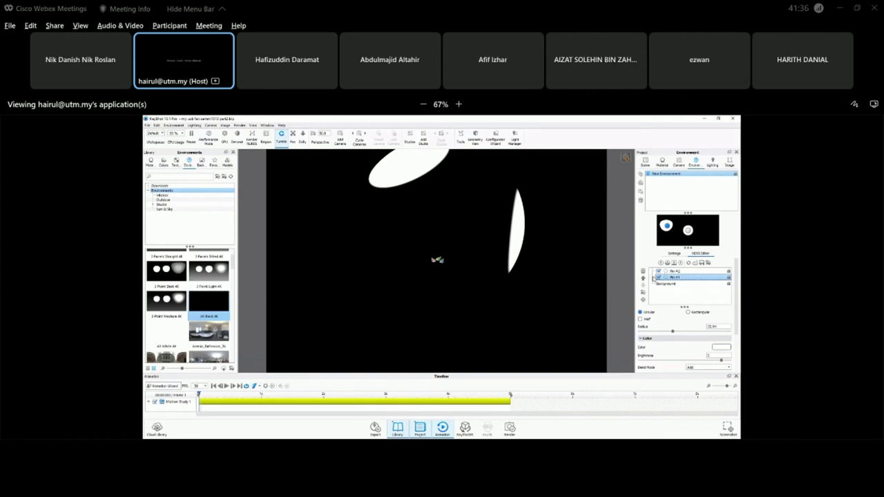
{"action": "left_click", "coordinate": [674, 271]}
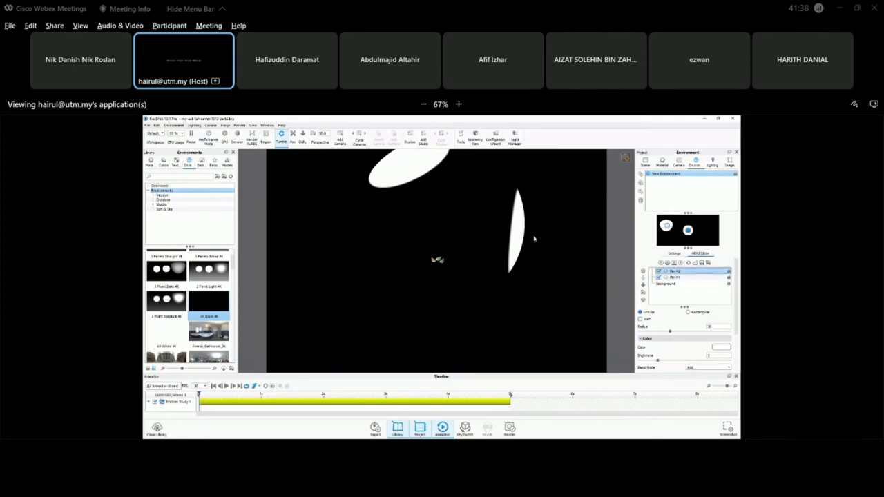
{"action": "left_click_drag", "start_coordinate": [502, 282], "coordinate": [489, 219]}
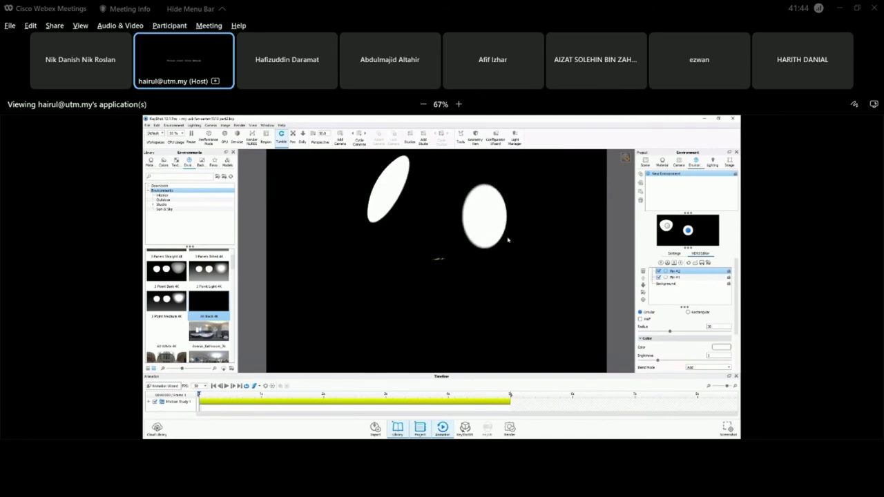
{"action": "left_click_drag", "start_coordinate": [481, 247], "coordinate": [430, 259]}
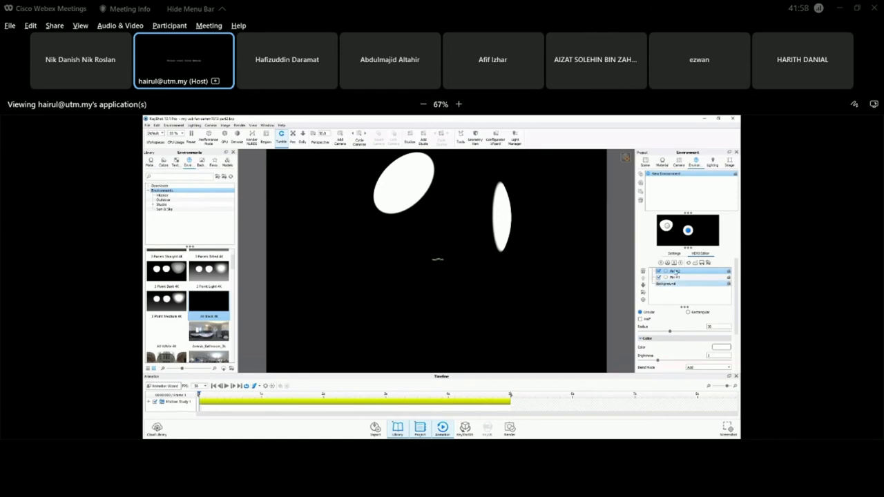
{"action": "left_click_drag", "start_coordinate": [737, 296], "coordinate": [736, 330]}
{"action": "left_click_drag", "start_coordinate": [685, 359], "coordinate": [729, 360]}
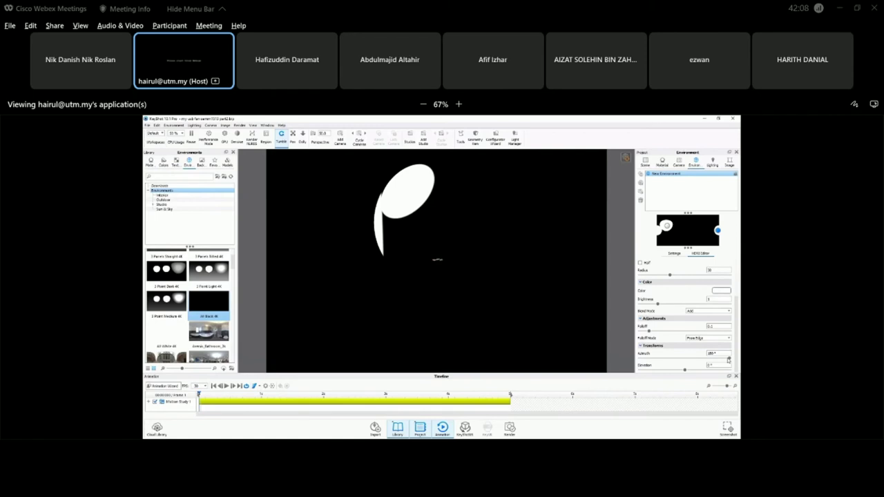
- Set the azimuth to about 128°, keep Pin #2 circular, and enlarge its radius to about 94
{"action": "mouse_move", "coordinate": [729, 360]}
{"action": "left_mouse_down"}
{"action": "mouse_move", "coordinate": [690, 362]}
{"action": "mouse_move", "coordinate": [686, 348]}
{"action": "mouse_move", "coordinate": [689, 372]}
{"action": "mouse_move", "coordinate": [740, 366]}
{"action": "left_mouse_up"}
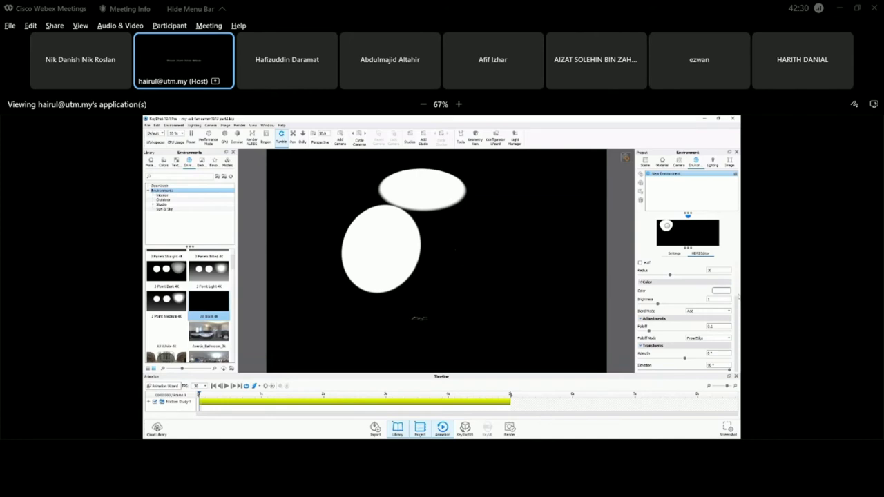
{"action": "scroll", "coordinate": [738, 293], "scroll_direction": "up", "scroll_amount": 3}
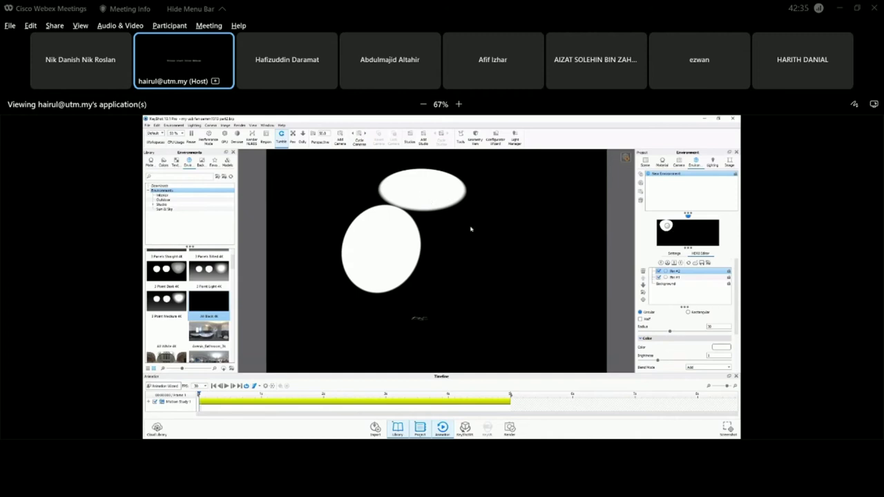
{"action": "left_click", "coordinate": [689, 313]}
{"action": "left_click", "coordinate": [640, 312]}
{"action": "left_click", "coordinate": [689, 312]}
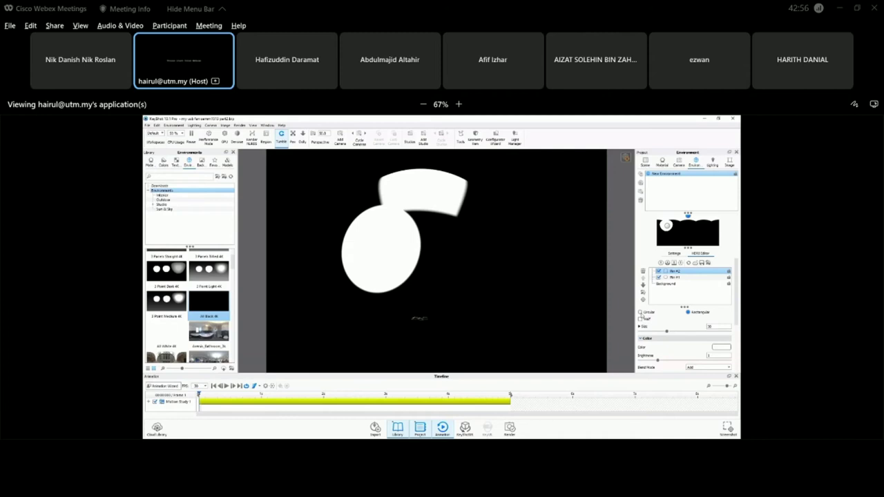
{"action": "left_click", "coordinate": [639, 313]}
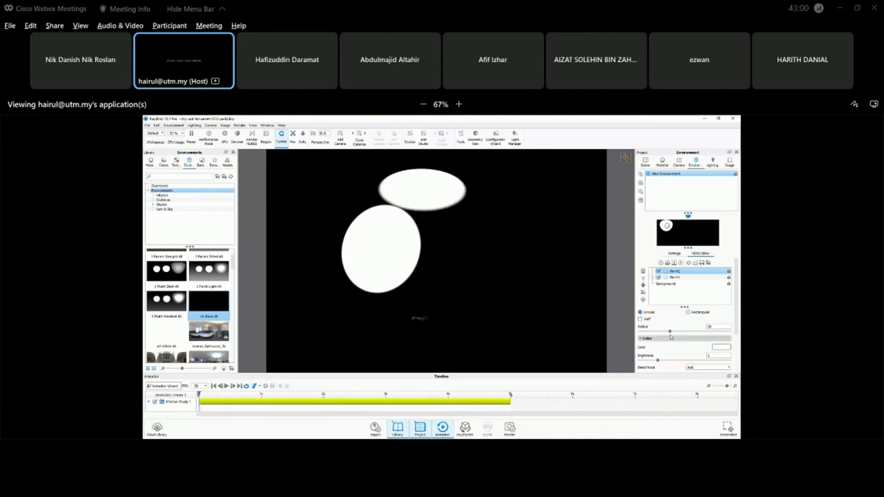
{"action": "left_click_drag", "start_coordinate": [670, 333], "coordinate": [736, 355]}
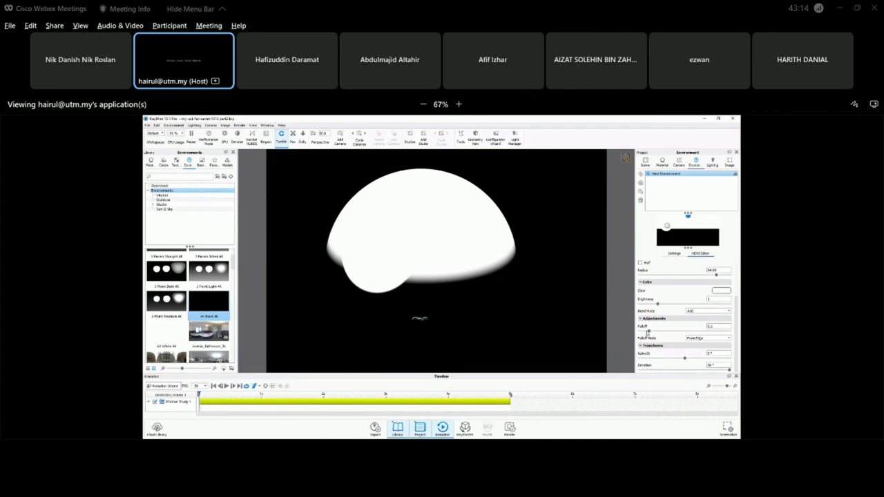
- Raise Pin #2's falloff to about 0.28, push its radius to maximum, and reframe the fans
{"action": "left_click_drag", "start_coordinate": [648, 332], "coordinate": [680, 331]}
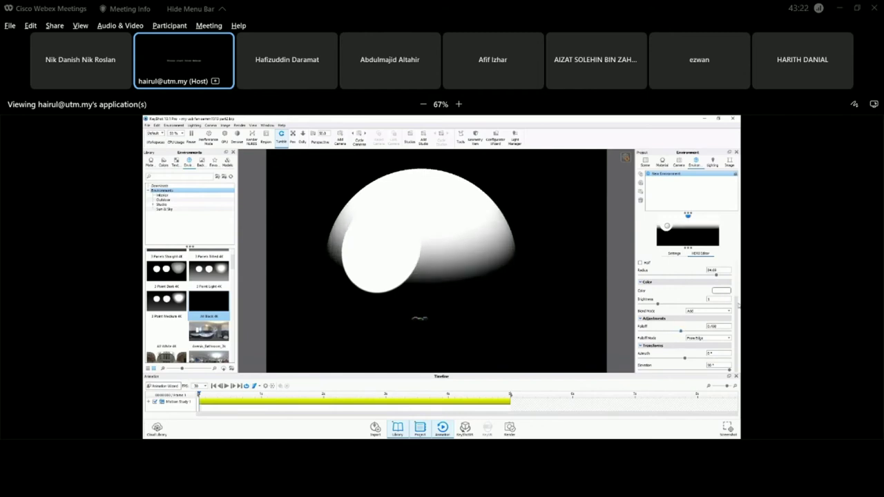
{"action": "scroll", "coordinate": [738, 304], "scroll_direction": "up", "scroll_amount": 2}
{"action": "mouse_move", "coordinate": [717, 306]}
{"action": "left_mouse_down"}
{"action": "mouse_move", "coordinate": [731, 308]}
{"action": "mouse_move", "coordinate": [713, 306]}
{"action": "left_mouse_up"}
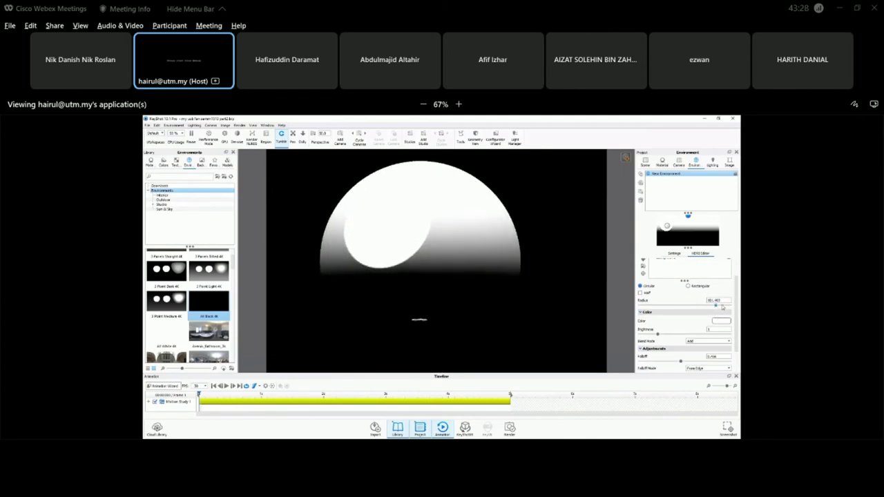
{"action": "left_click_drag", "start_coordinate": [716, 306], "coordinate": [738, 311]}
{"action": "left_click_drag", "start_coordinate": [464, 297], "coordinate": [434, 265]}
{"action": "scroll", "coordinate": [379, 283], "scroll_direction": "up", "scroll_amount": 2}
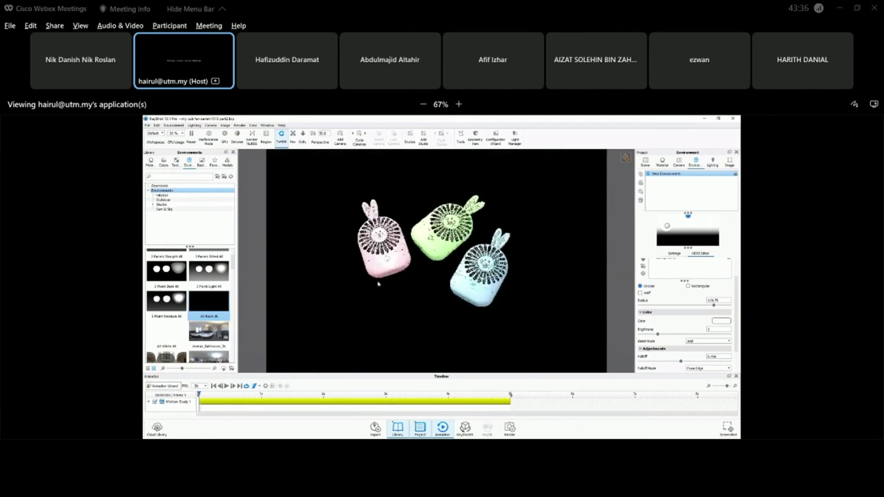
- Turn the fans toward the front and set the light pin's brightness to 0.8
{"action": "scroll", "coordinate": [438, 269], "scroll_direction": "up", "scroll_amount": 4}
{"action": "left_click_drag", "start_coordinate": [467, 261], "coordinate": [459, 266]}
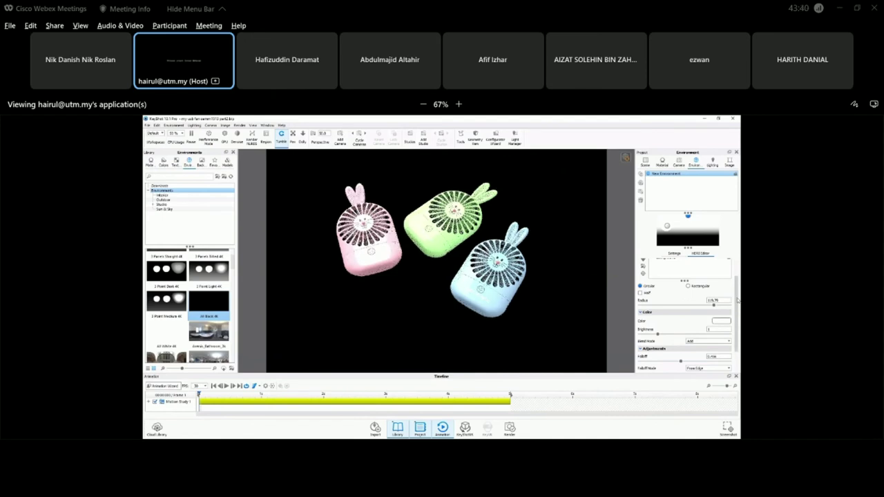
{"action": "scroll", "coordinate": [739, 312], "scroll_direction": "up", "scroll_amount": 2}
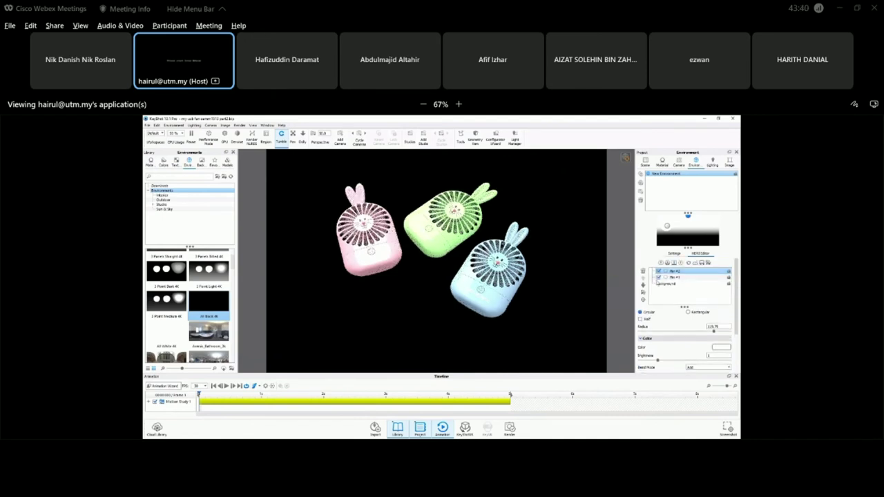
{"action": "left_click", "coordinate": [713, 356]}
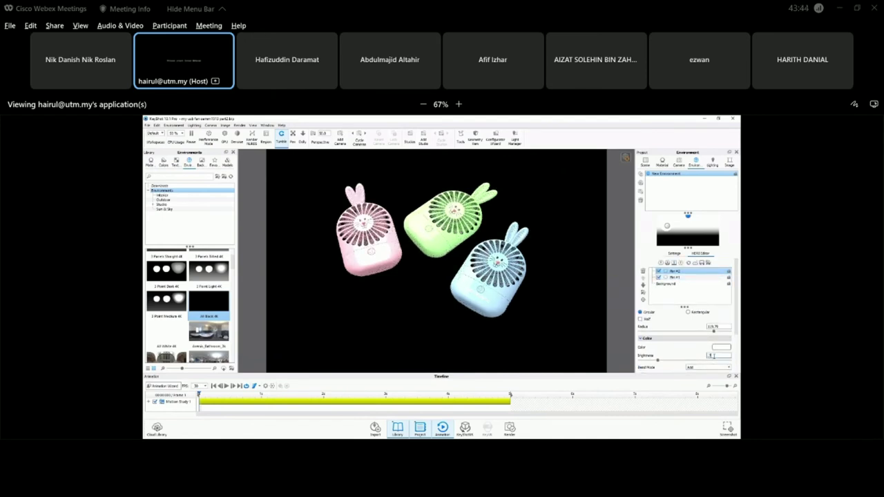
{"action": "type", "text": "0.8"}
{"action": "key", "text": "Return"}
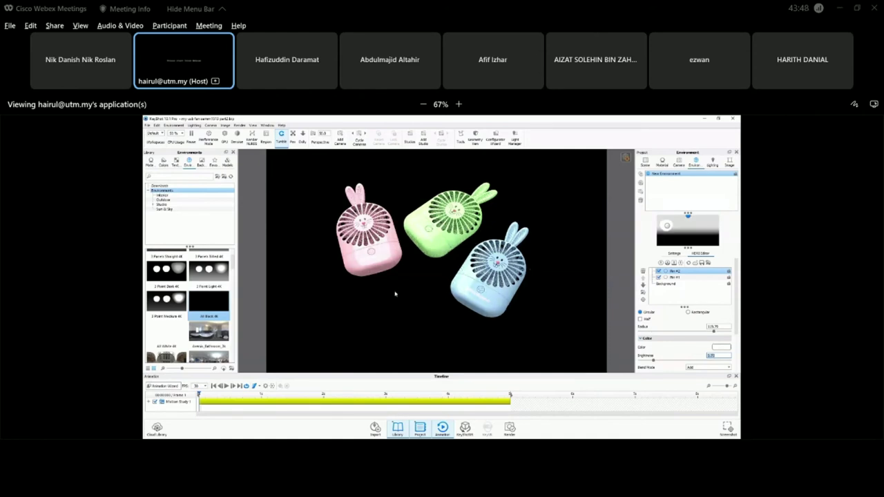
{"action": "left_click", "coordinate": [429, 277]}
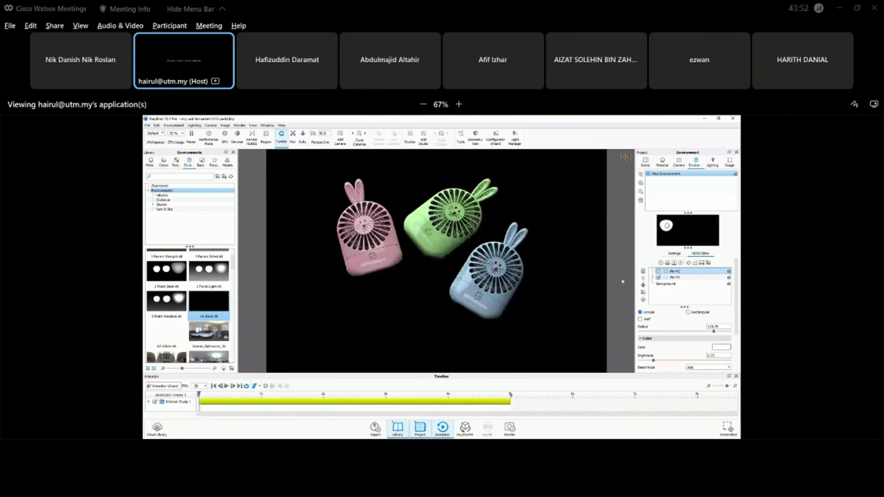
{"action": "scroll", "coordinate": [425, 257], "scroll_direction": "up", "scroll_amount": 2}
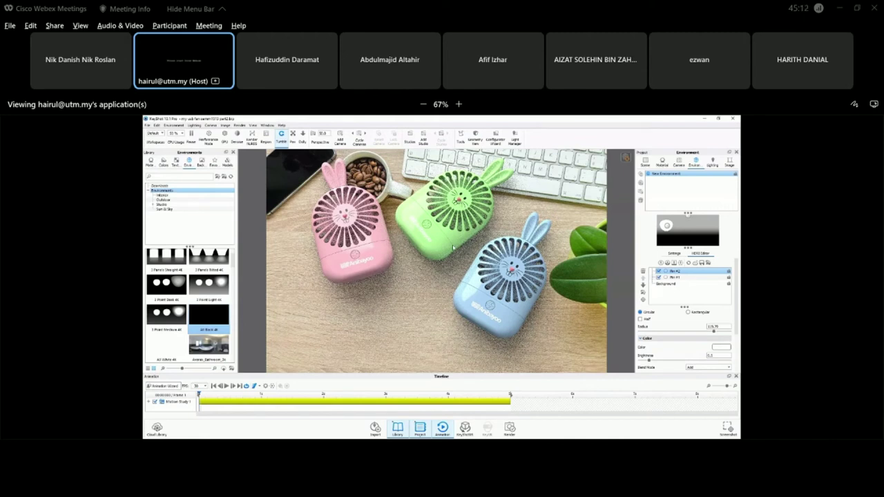
- Show the Free Camera's position and orientation settings
{"action": "left_click", "coordinate": [679, 163]}
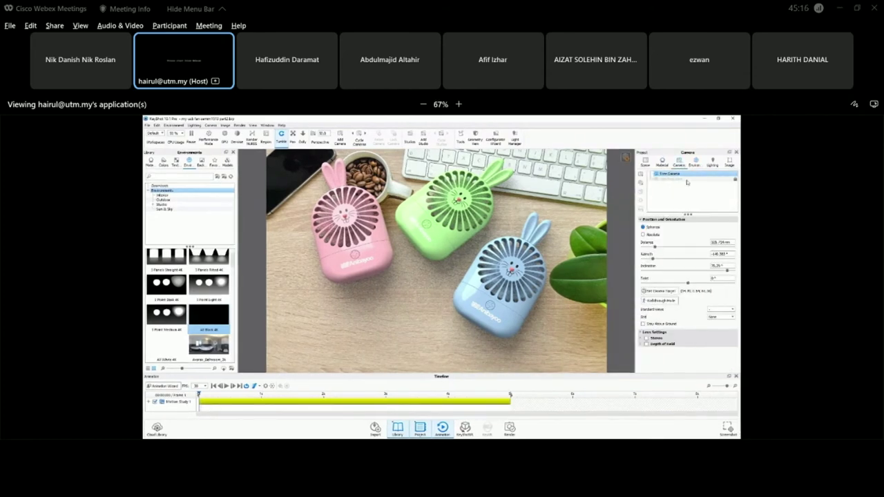
- Switch to the second saved camera view for a closer framing of the fans
{"action": "left_click", "coordinate": [676, 179]}
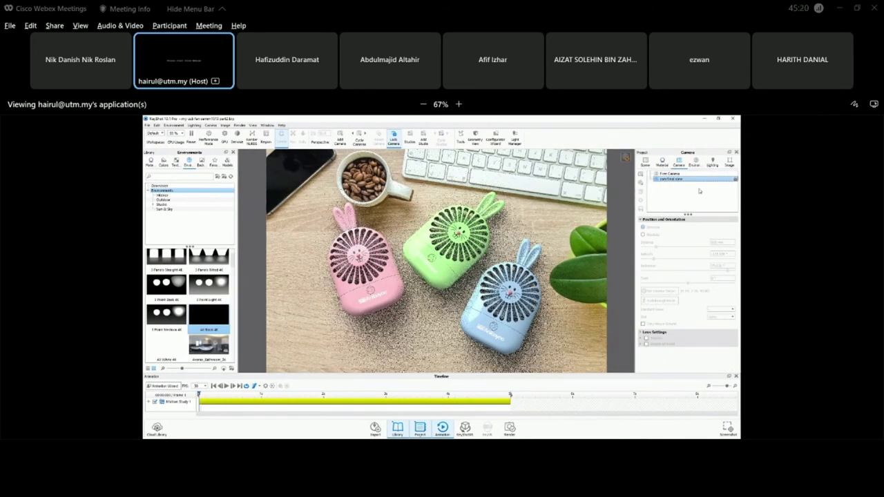
{"action": "left_click", "coordinate": [147, 125]}
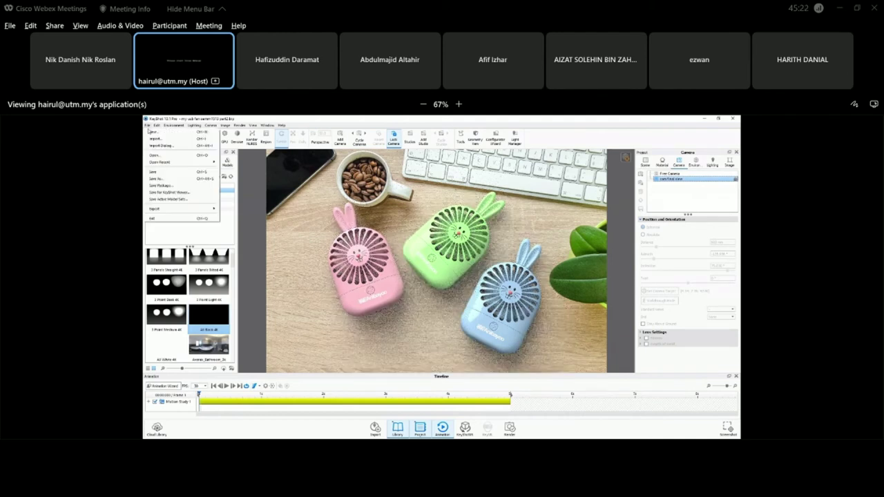
{"action": "left_click", "coordinate": [148, 128]}
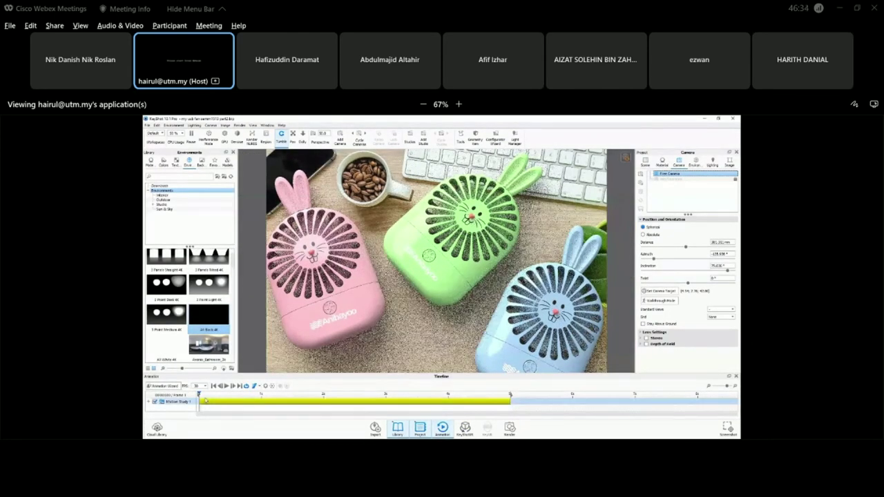
- Move the playhead to a later frame, turn motion blur on, and orbit the camera slightly
{"action": "left_click_drag", "start_coordinate": [206, 400], "coordinate": [363, 408]}
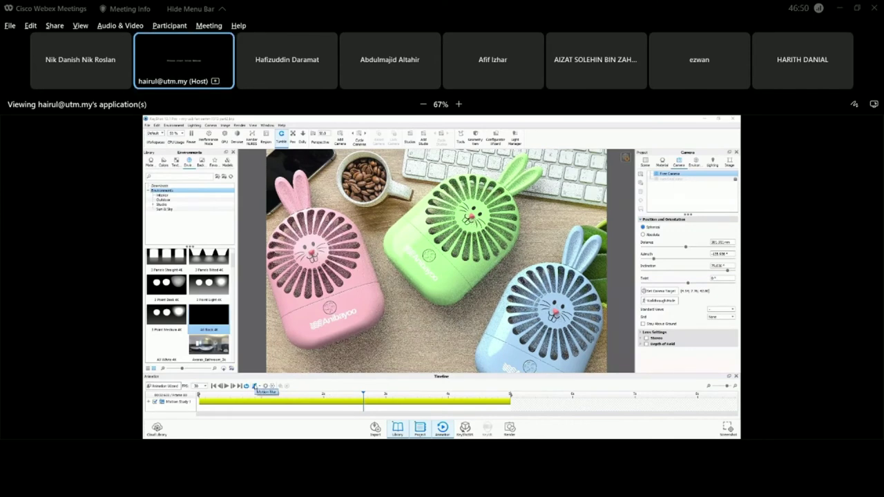
{"action": "left_click", "coordinate": [254, 387]}
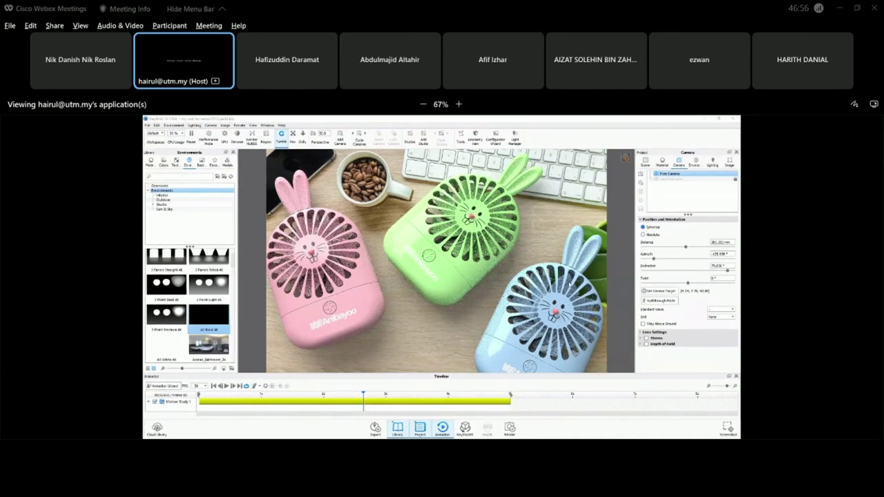
{"action": "left_click", "coordinate": [255, 387]}
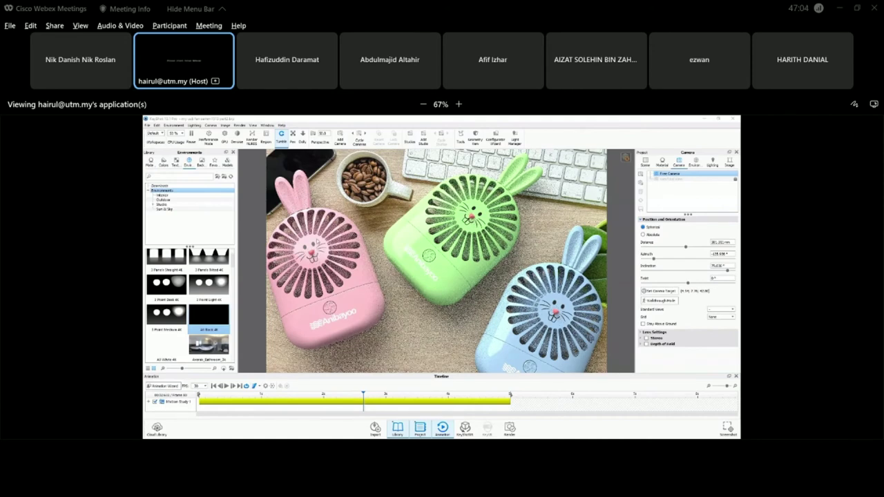
{"action": "left_click_drag", "start_coordinate": [573, 315], "coordinate": [584, 316]}
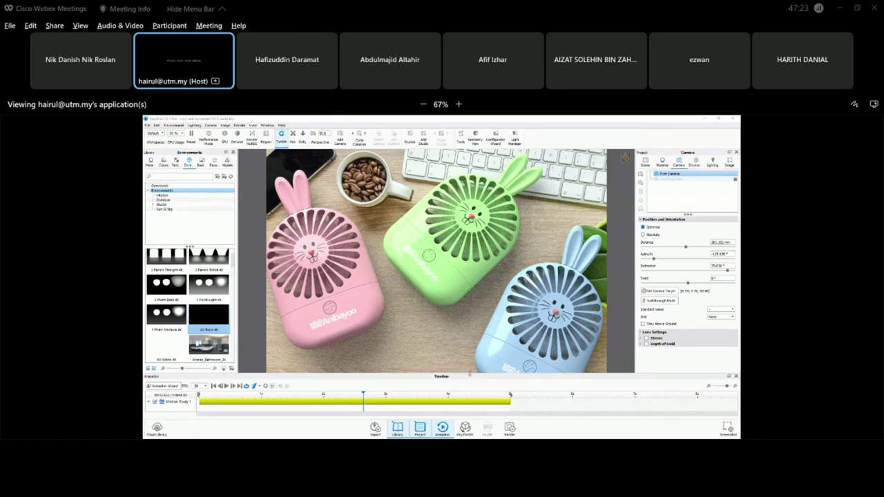
- Enlarge the timeline panel and expand Motion Study 1 to reveal its Assembly motions
{"action": "left_click_drag", "start_coordinate": [470, 374], "coordinate": [469, 317]}
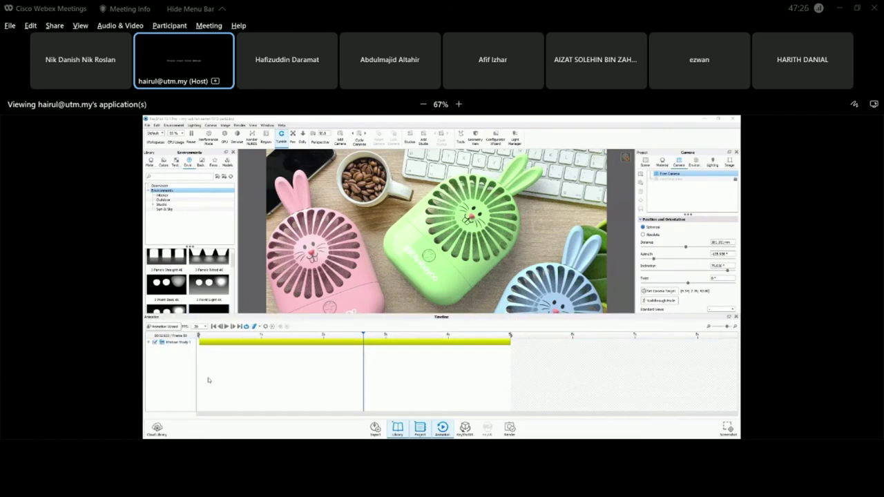
{"action": "left_click", "coordinate": [150, 342]}
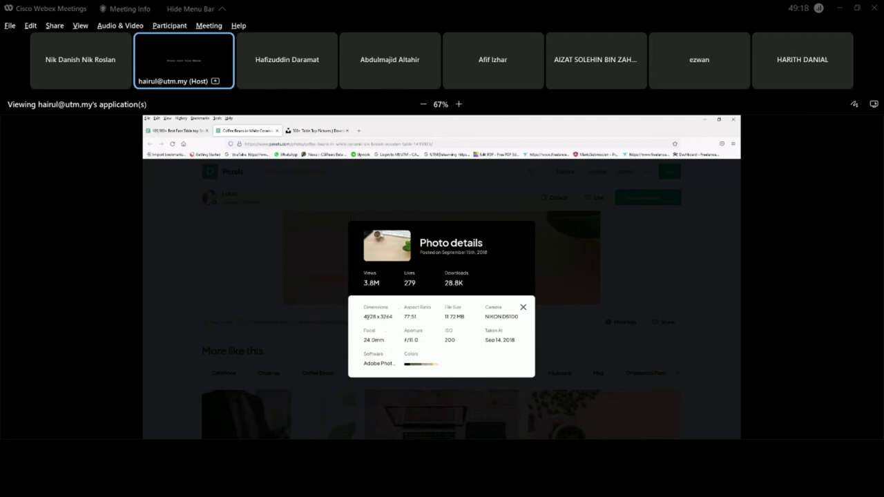
- Select the photo's 4928 x 3264 dimensions in the Pexels details
{"action": "left_click_drag", "start_coordinate": [364, 317], "coordinate": [393, 317]}
- Close the Pexels photo details and switch back to the KeyShot bunny fan scene
{"action": "left_click", "coordinate": [523, 307]}
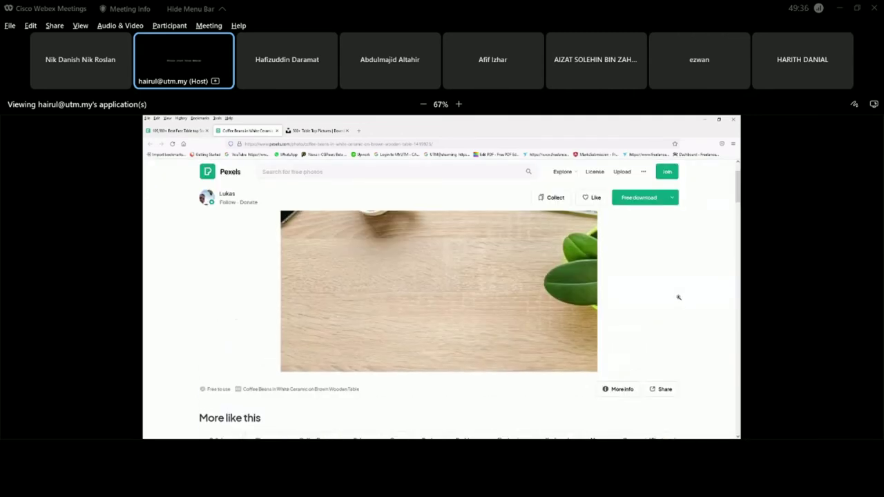
{"action": "key", "text": "alt+Tab"}
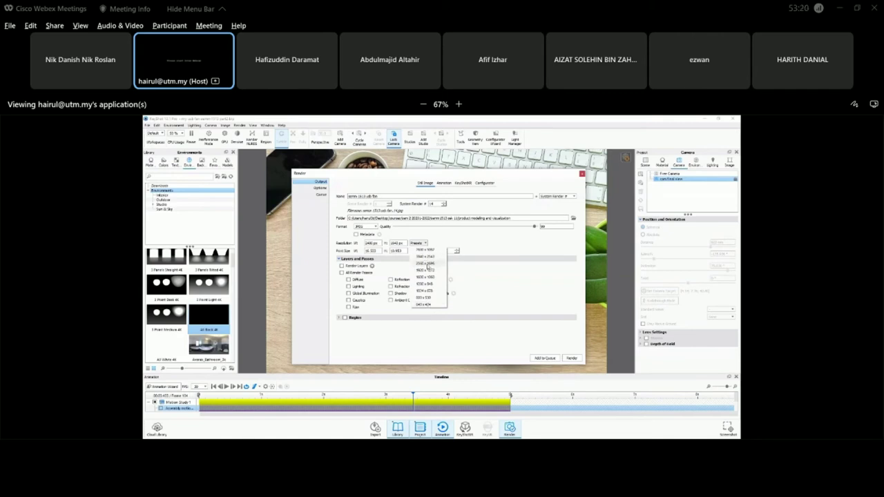
- Set the still-image print resolution to 150 DPI and choose the 2560 x 1440 resolution preset
{"action": "left_click", "coordinate": [426, 265]}
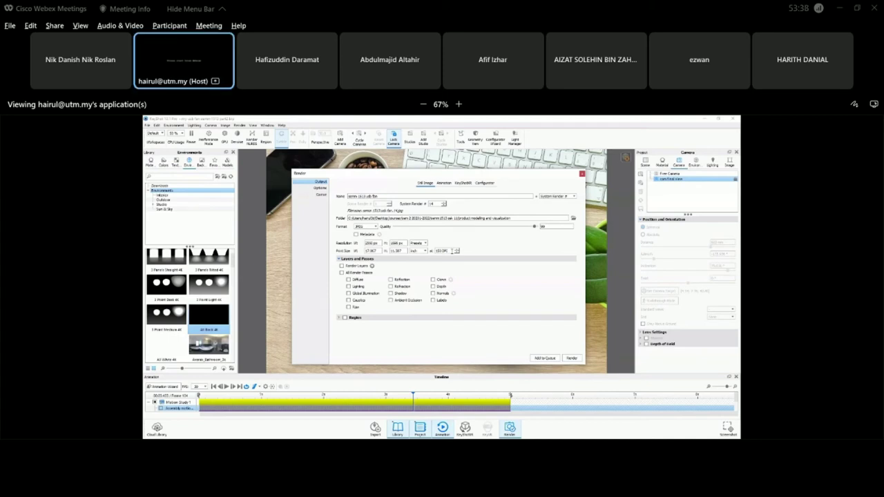
{"action": "left_click_drag", "start_coordinate": [453, 251], "coordinate": [425, 253]}
{"action": "type", "text": "300"}
{"action": "type", "text": "150"}
{"action": "left_click", "coordinate": [482, 246]}
{"action": "left_click", "coordinate": [419, 243]}
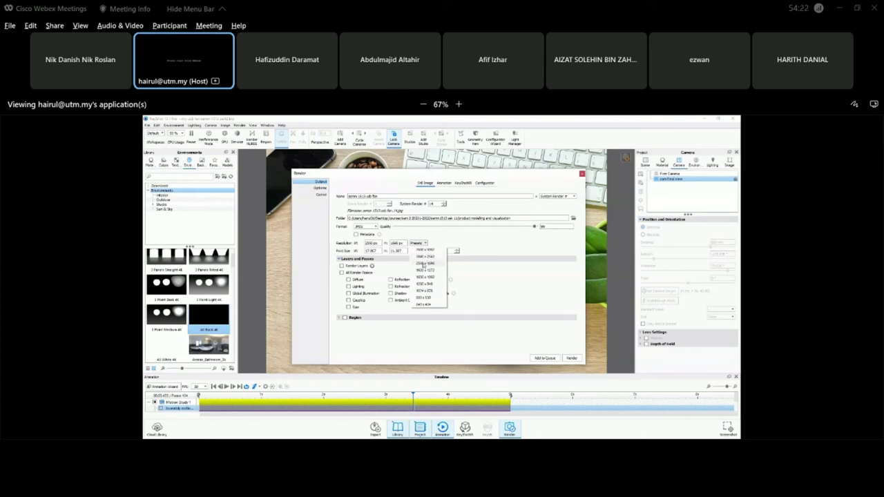
{"action": "left_click", "coordinate": [426, 264]}
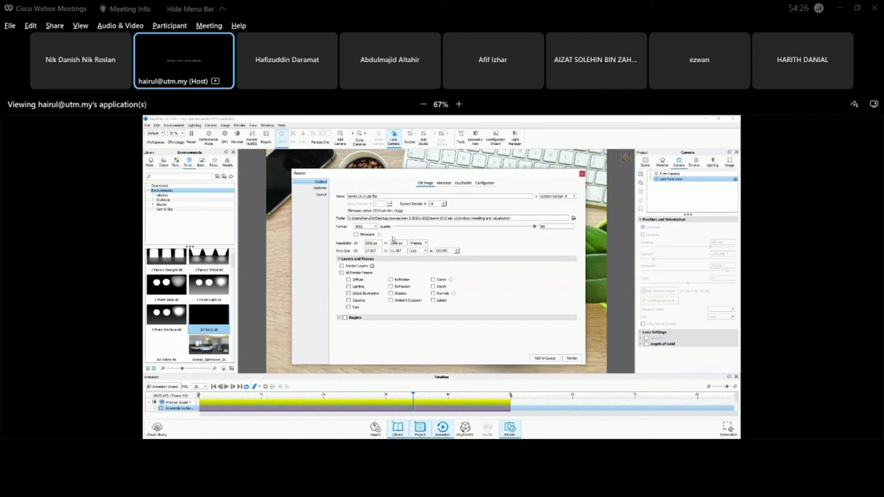
- Try PNG, then keep JPEG as the output format and adjust its quality slider
{"action": "left_click", "coordinate": [375, 227]}
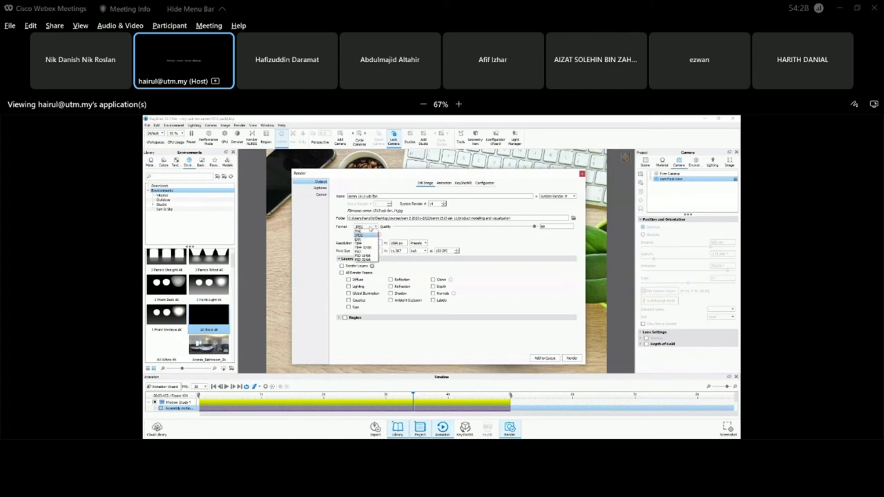
{"action": "left_click", "coordinate": [368, 232]}
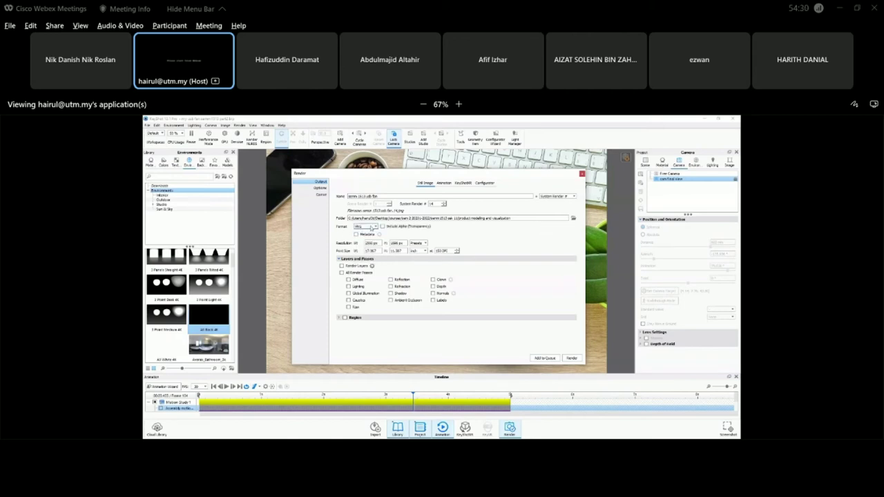
{"action": "left_click", "coordinate": [372, 227]}
{"action": "left_click", "coordinate": [369, 229]}
{"action": "left_click", "coordinate": [369, 227]}
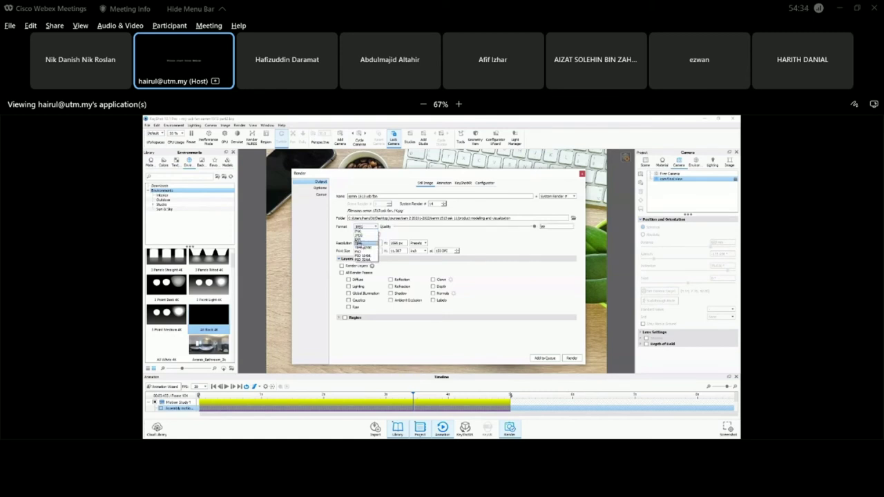
{"action": "left_click", "coordinate": [372, 235]}
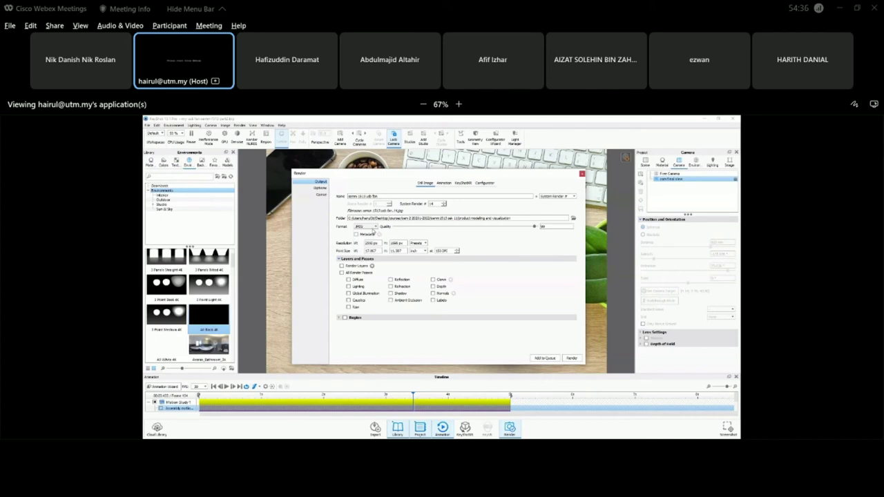
{"action": "mouse_move", "coordinate": [536, 228]}
{"action": "left_mouse_down"}
{"action": "mouse_move", "coordinate": [441, 230]}
{"action": "mouse_move", "coordinate": [547, 232]}
{"action": "left_mouse_up"}
{"action": "left_click", "coordinate": [320, 191]}
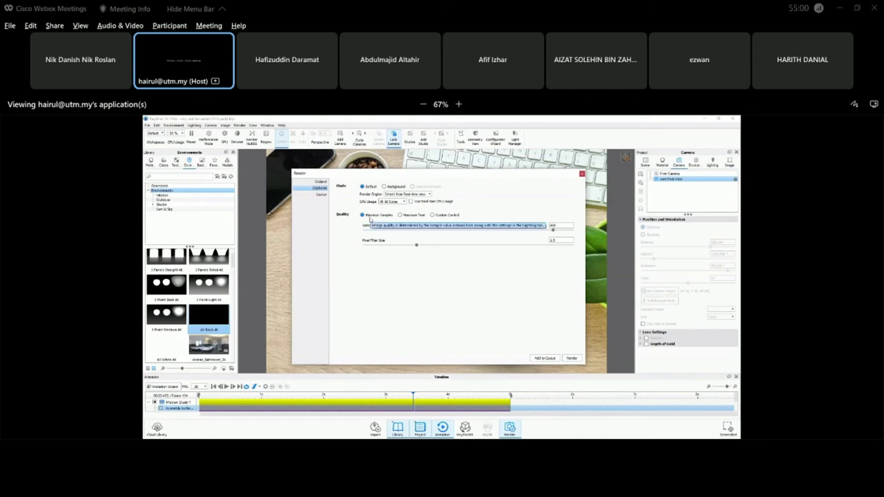
- Reduce the render's maximum samples with the slider and a typed value, then go back to Output
{"action": "left_click_drag", "start_coordinate": [552, 231], "coordinate": [378, 237]}
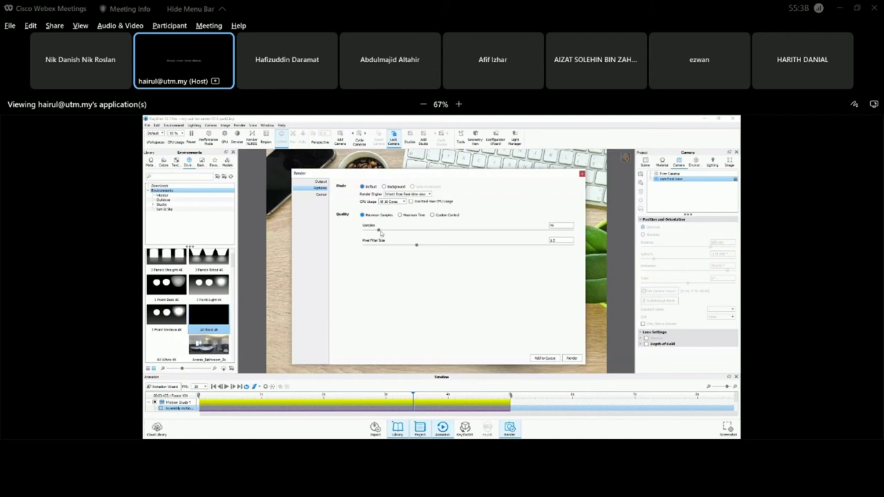
{"action": "double_click", "coordinate": [559, 225]}
{"action": "left_click", "coordinate": [563, 241]}
{"action": "left_click", "coordinate": [320, 180]}
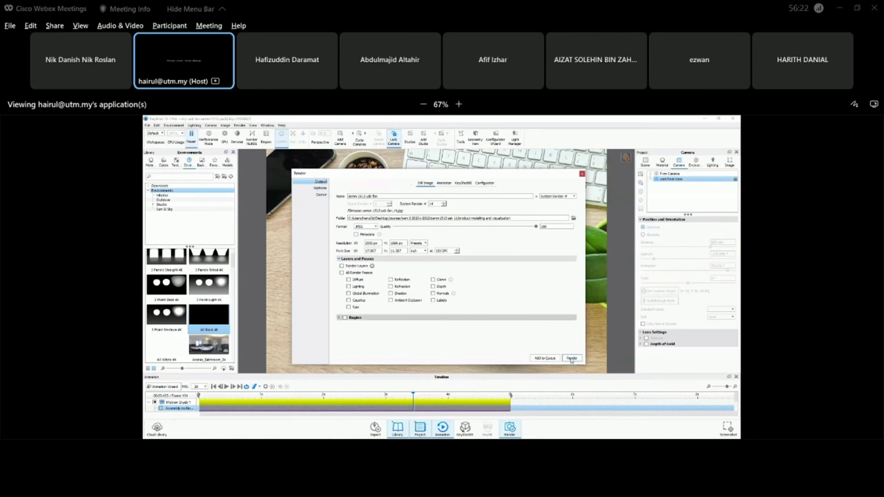
- Render the 2560 x 1440 JPEG still of the three bunny fans on the desk
{"action": "left_click", "coordinate": [571, 359]}
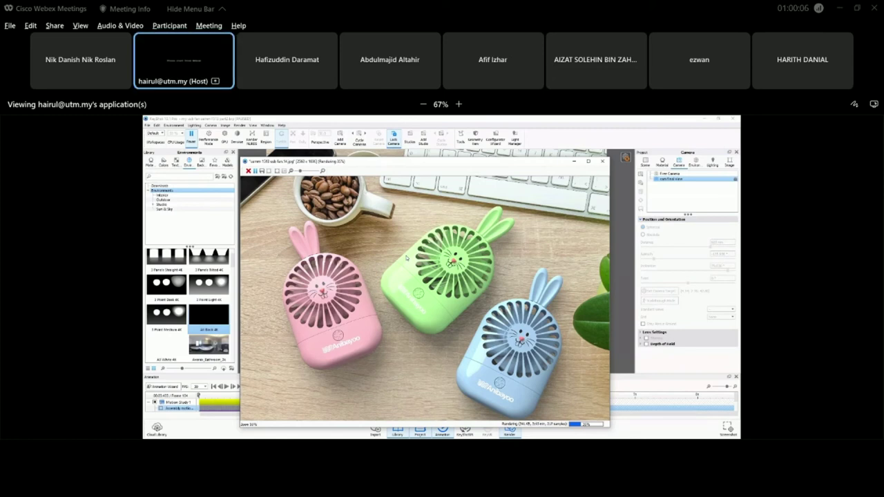
{"action": "left_click", "coordinate": [589, 163]}
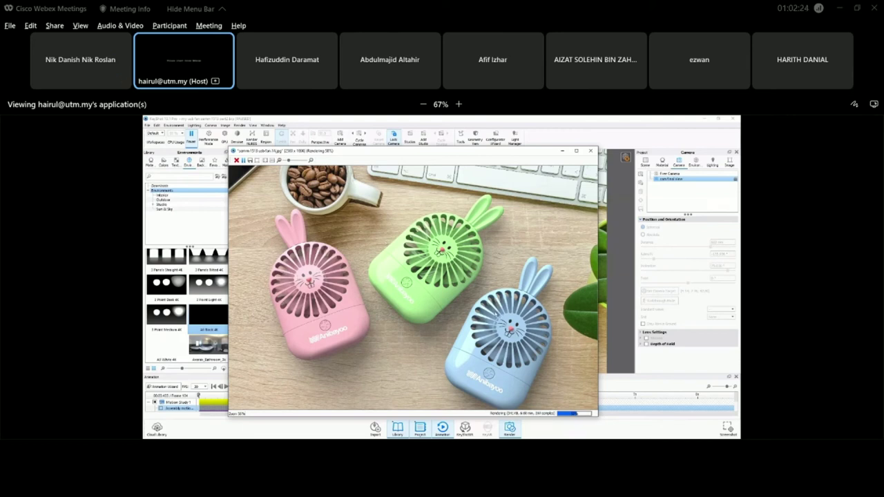
- Maximize the render output window so the bunny fan still fills the screen
{"action": "left_click", "coordinate": [576, 152]}
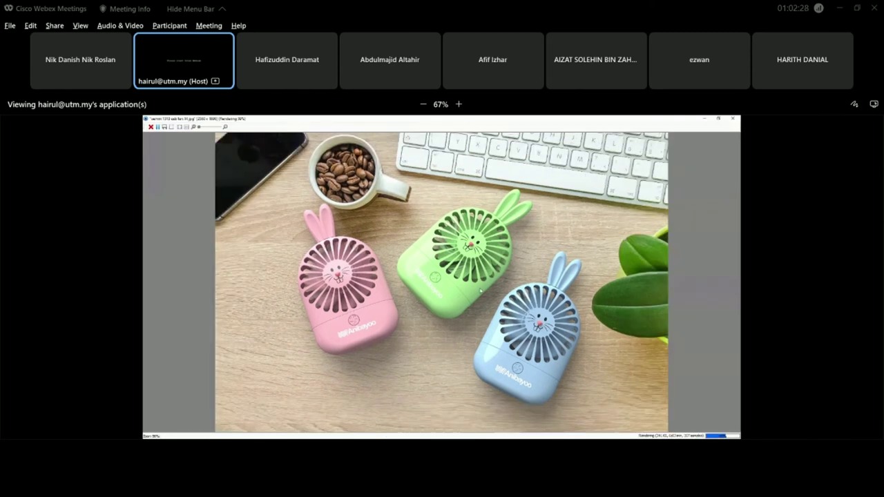
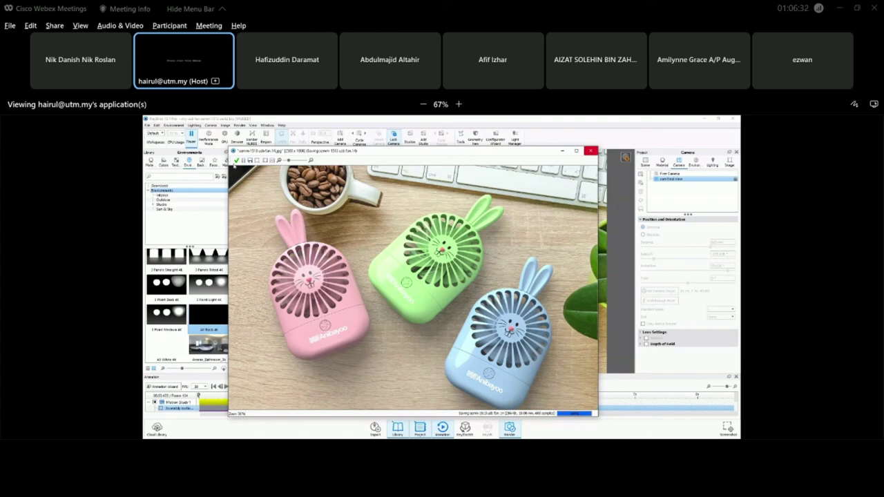
- Close the finished render image and show the free camera position settings
{"action": "left_click", "coordinate": [590, 151]}
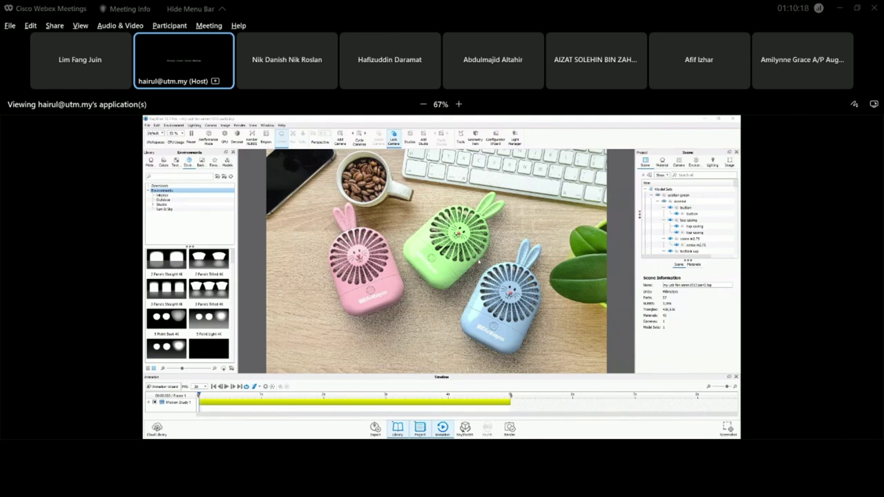
{"action": "left_click", "coordinate": [679, 162]}
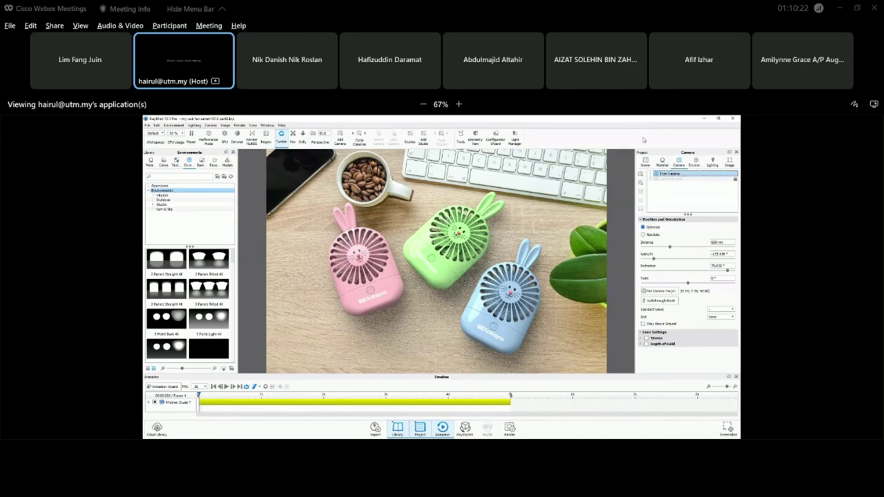
- Open the Plastic material of the green fan's front casing for editing from the Scene tree
{"action": "scroll", "coordinate": [486, 255], "scroll_direction": "up", "scroll_amount": 3}
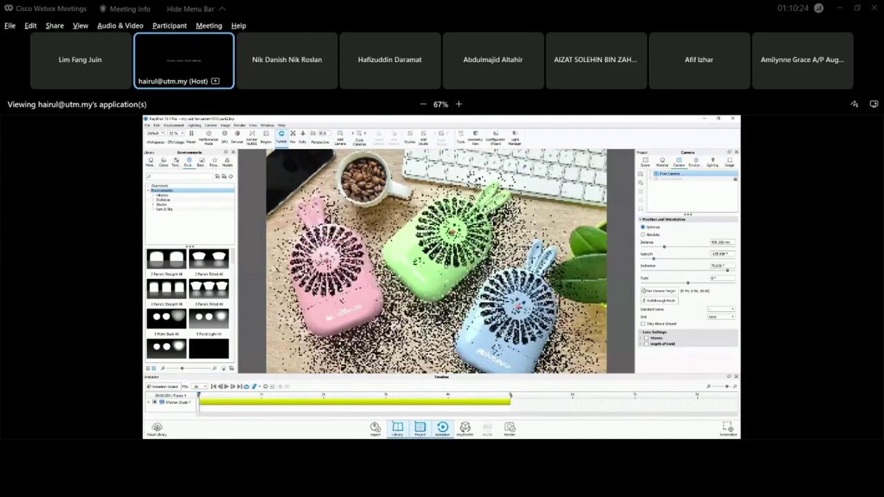
{"action": "left_click", "coordinate": [442, 275]}
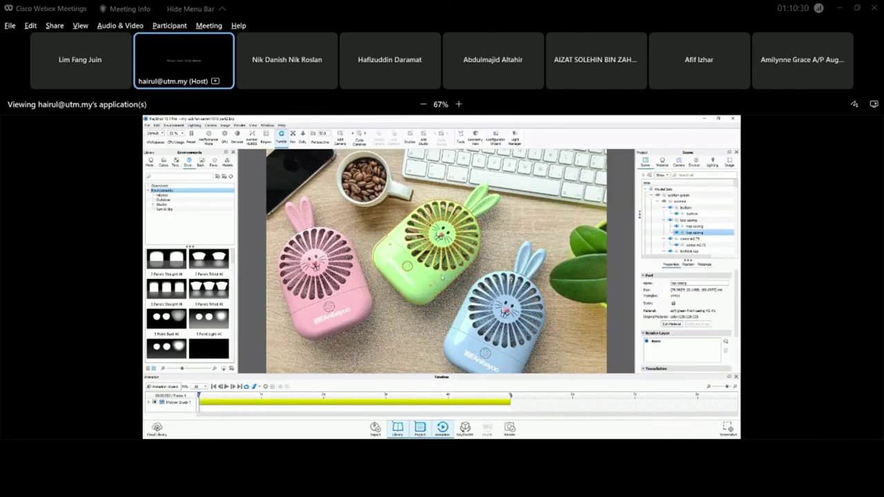
{"action": "right_click", "coordinate": [444, 273]}
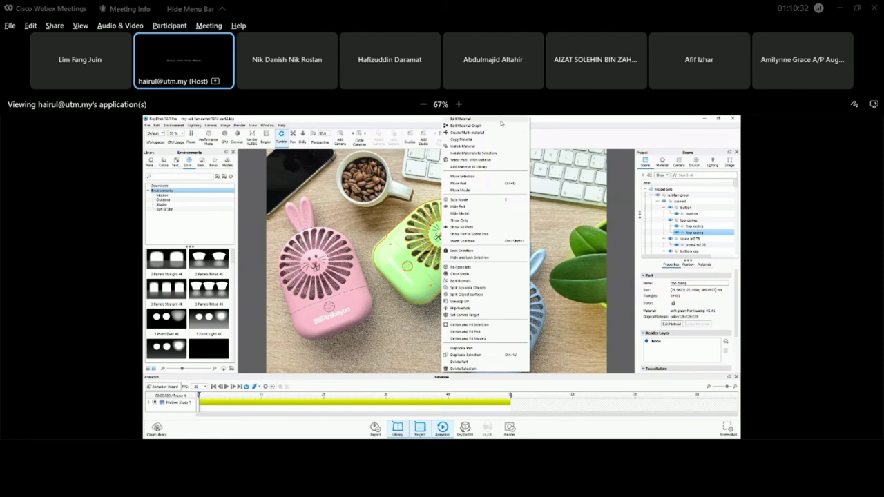
{"action": "left_click", "coordinate": [494, 119]}
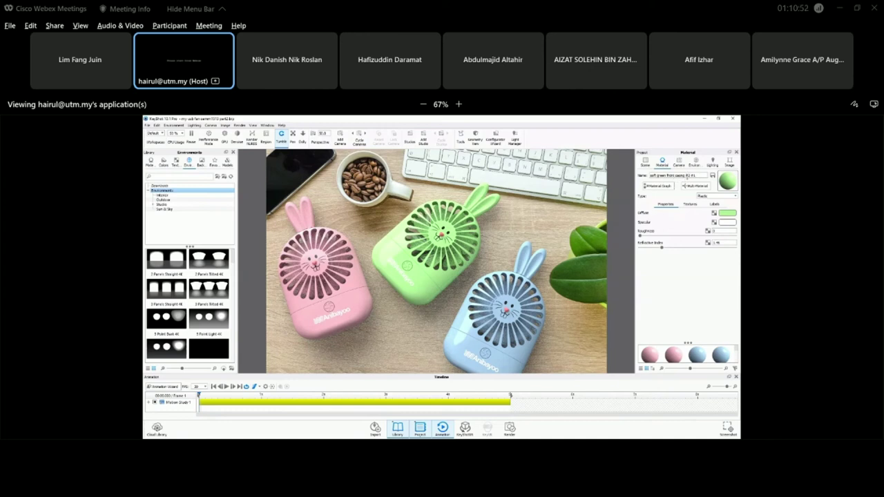
- Rename the casing material 'soft green front casing' and save it to the library
{"action": "left_click_drag", "start_coordinate": [685, 176], "coordinate": [696, 176]}
{"action": "key", "text": "BackSpace"}
{"action": "left_click", "coordinate": [713, 176]}
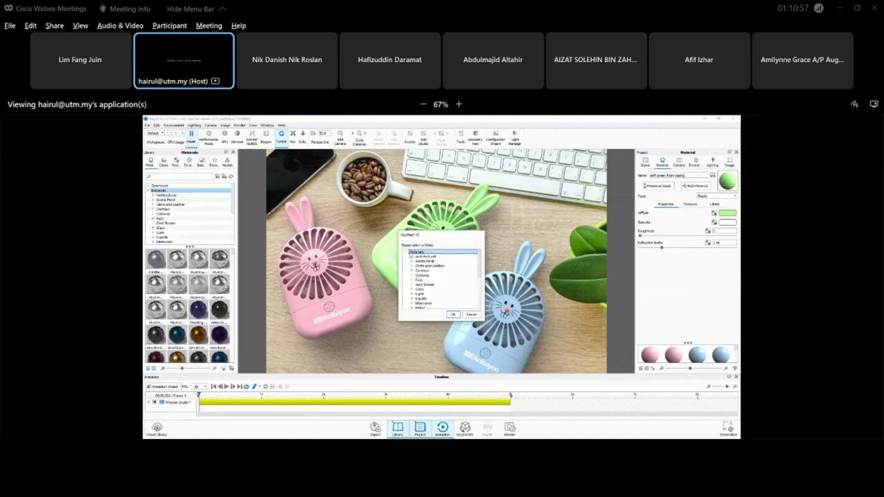
{"action": "left_click", "coordinate": [452, 315]}
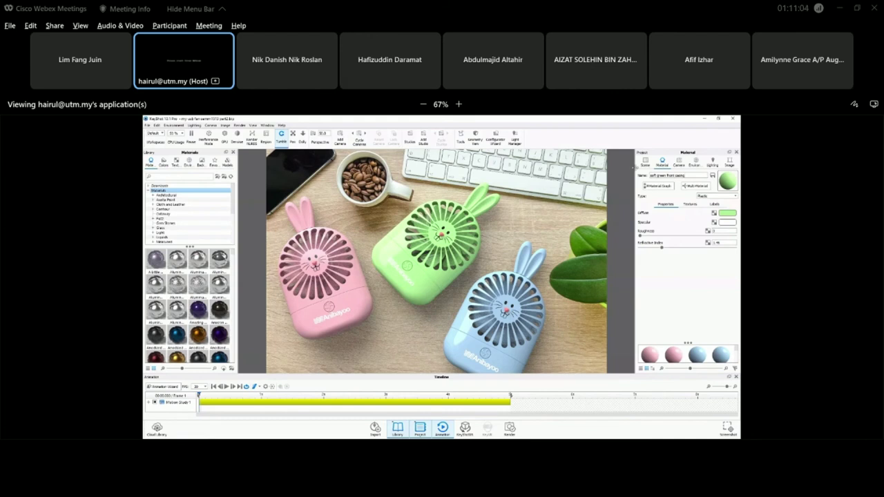
- Rename the top cap's material 'soft green front cap' and save it to the library
{"action": "left_click", "coordinate": [644, 164]}
{"action": "left_click", "coordinate": [417, 290]}
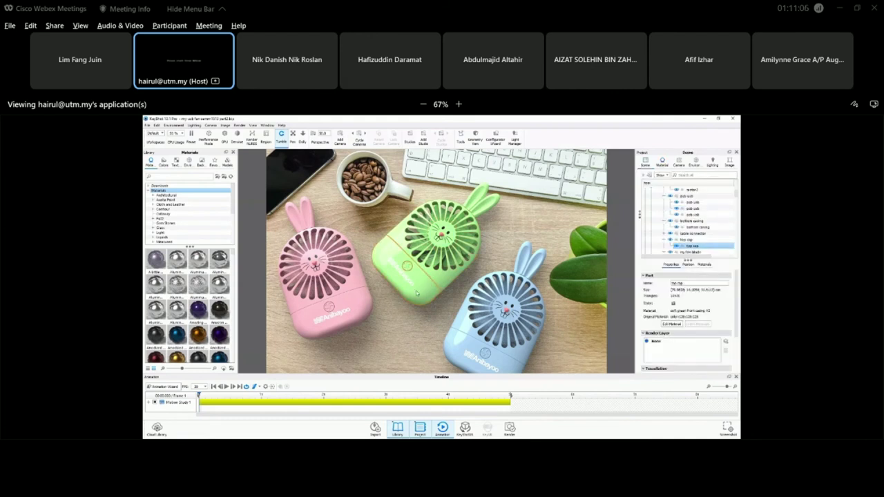
{"action": "right_click", "coordinate": [417, 293]}
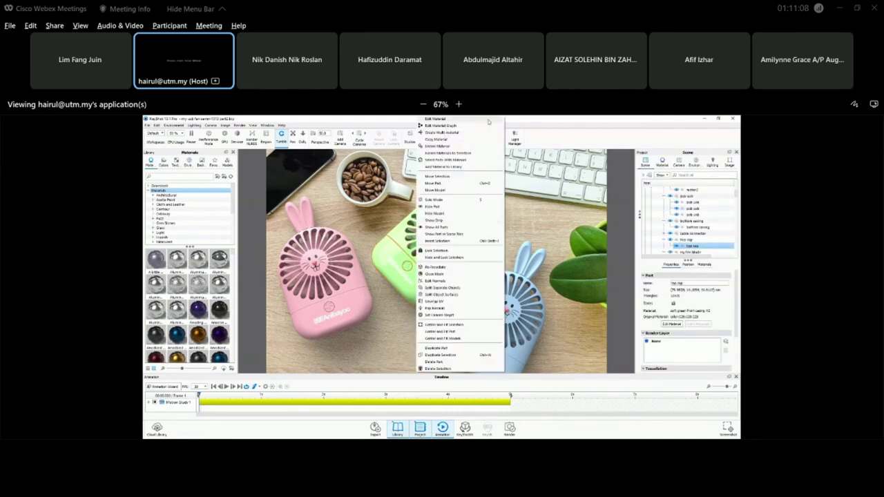
{"action": "left_click", "coordinate": [460, 123]}
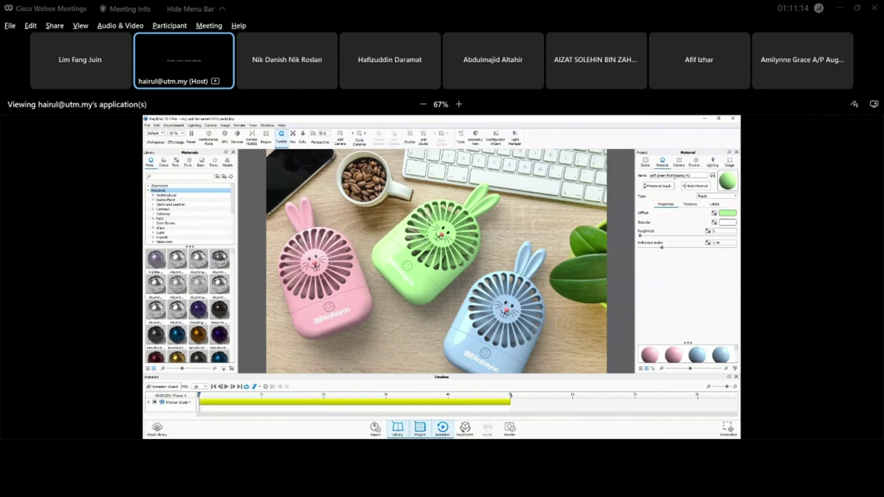
{"action": "left_click_drag", "start_coordinate": [675, 176], "coordinate": [693, 177]}
{"action": "type", "text": "ca"}
{"action": "left_click", "coordinate": [713, 176]}
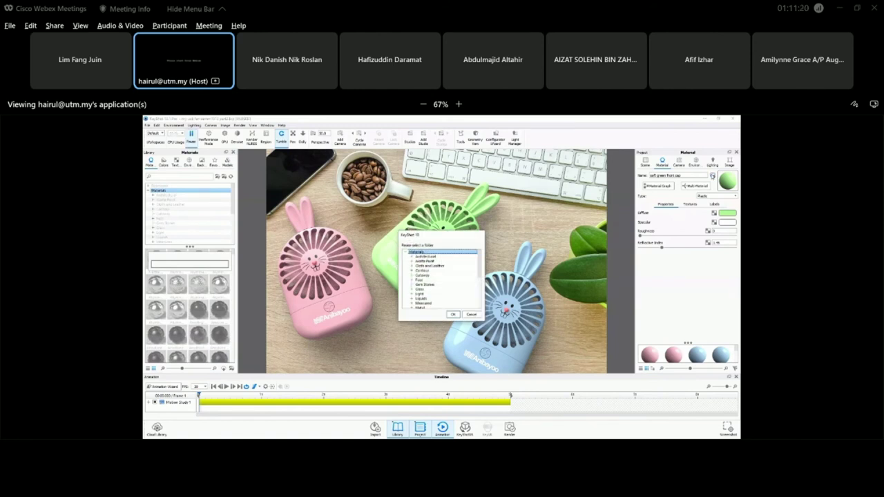
{"action": "left_click", "coordinate": [453, 315]}
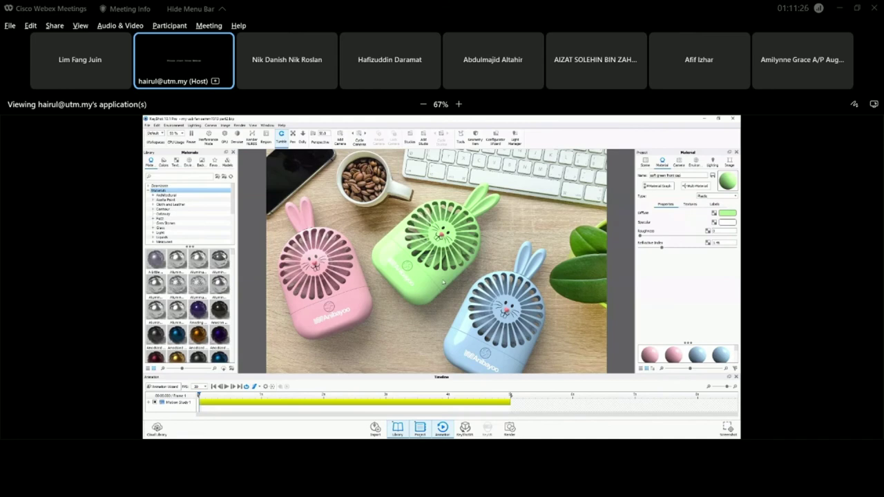
{"action": "left_click", "coordinate": [645, 161]}
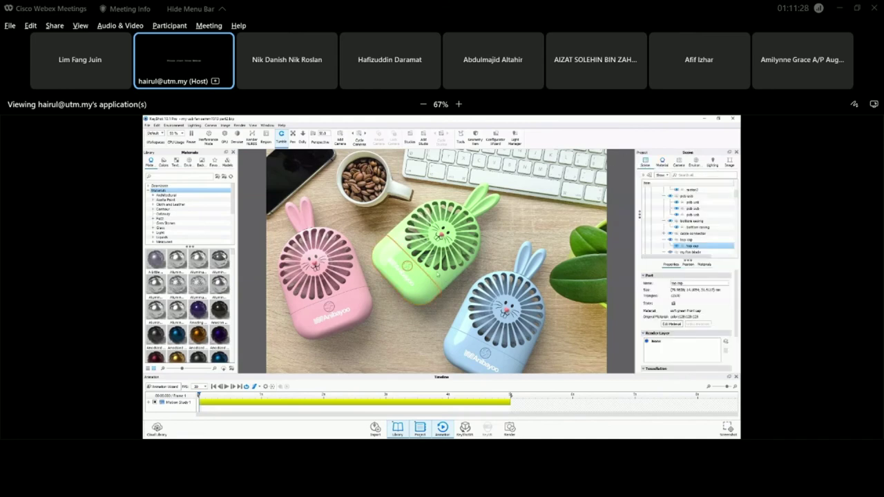
- Edit the green fan bottom cap's material and rename it 'soft green usb fan plastic'
{"action": "left_click_drag", "start_coordinate": [464, 239], "coordinate": [497, 232]}
{"action": "scroll", "coordinate": [463, 279], "scroll_direction": "up", "scroll_amount": 3}
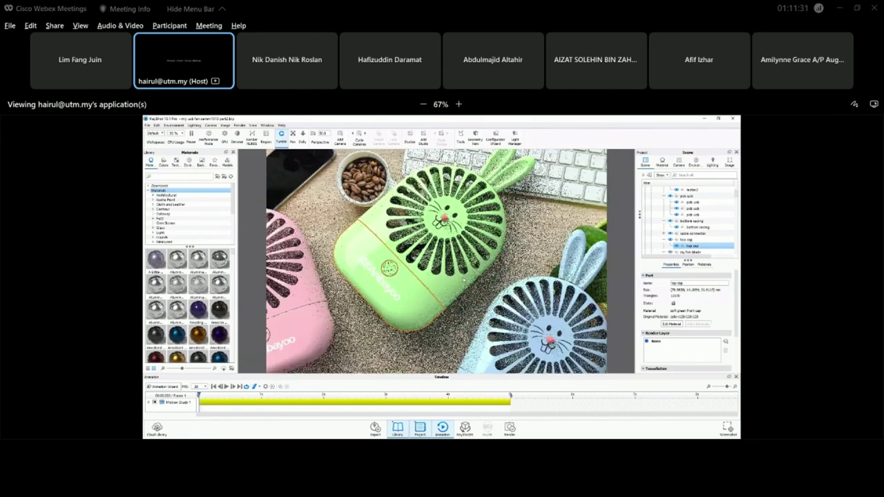
{"action": "left_click_drag", "start_coordinate": [463, 279], "coordinate": [428, 289]}
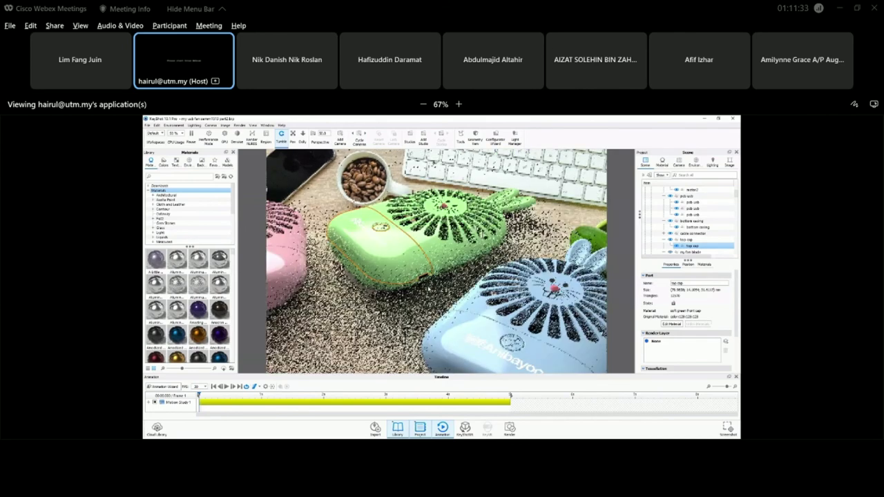
{"action": "left_click", "coordinate": [379, 288]}
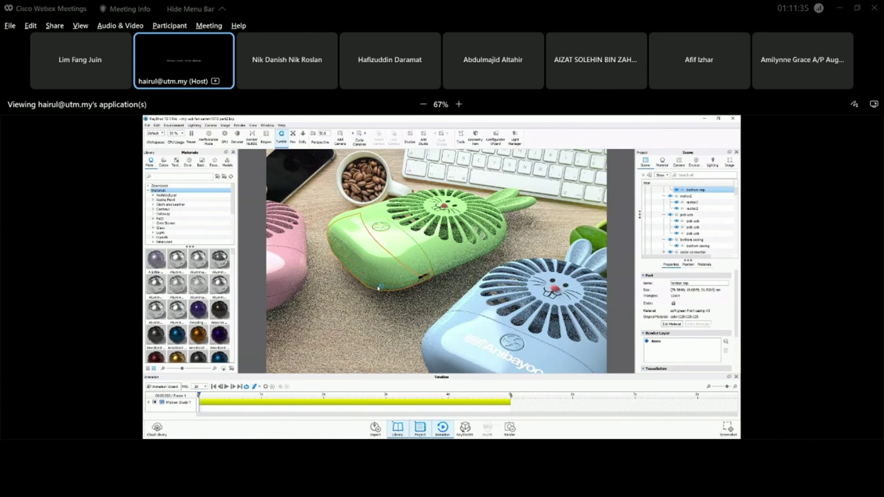
{"action": "right_click", "coordinate": [379, 287]}
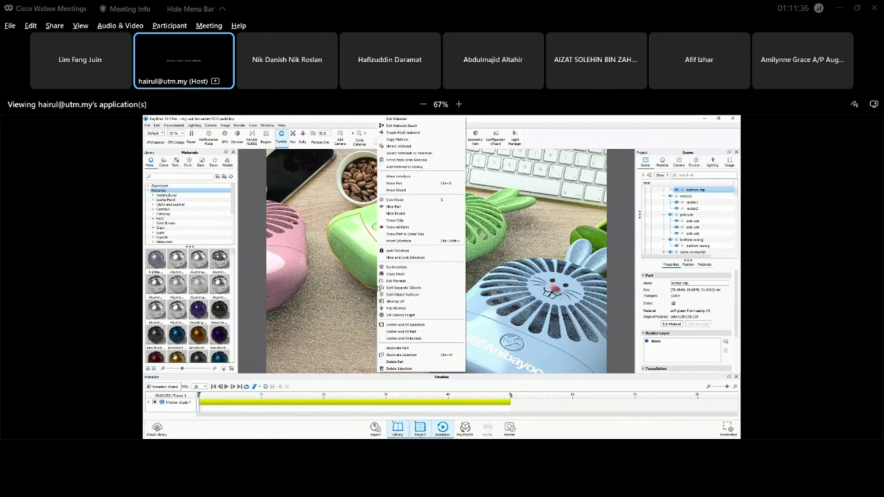
{"action": "left_click", "coordinate": [404, 119]}
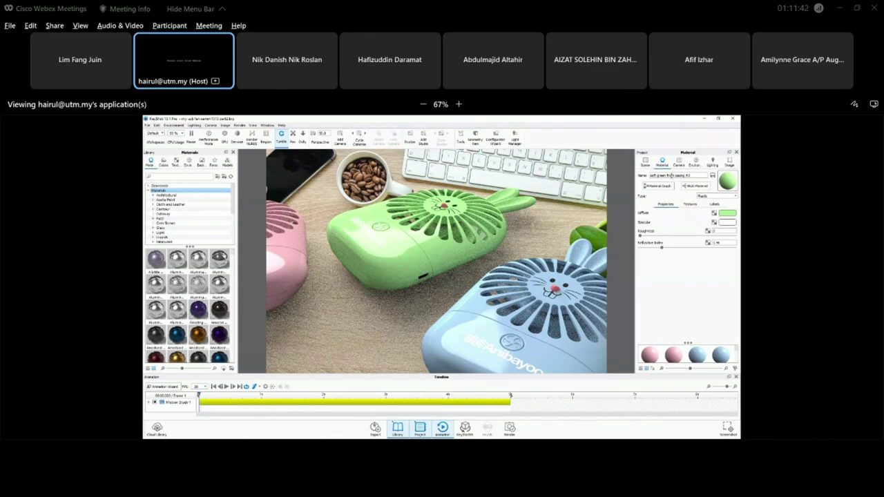
{"action": "left_click_drag", "start_coordinate": [667, 176], "coordinate": [695, 176]}
{"action": "type", "text": "s"}
{"action": "type", "text": "lastic"}
{"action": "key", "text": "BackSpace"}
{"action": "key", "text": "BackSpace"}
{"action": "key", "text": "BackSpace"}
{"action": "key", "text": "BackSpace"}
{"action": "key", "text": "BackSpace"}
{"action": "type", "text": "c"}
- Save the bottom cap material to the library, then hide the casing and top cap to expose the blades
{"action": "left_click", "coordinate": [712, 176]}
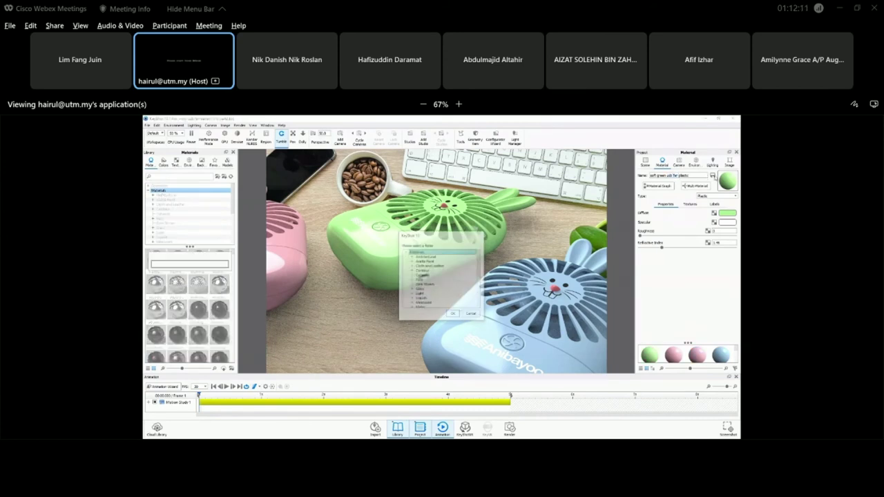
{"action": "left_click", "coordinate": [452, 313]}
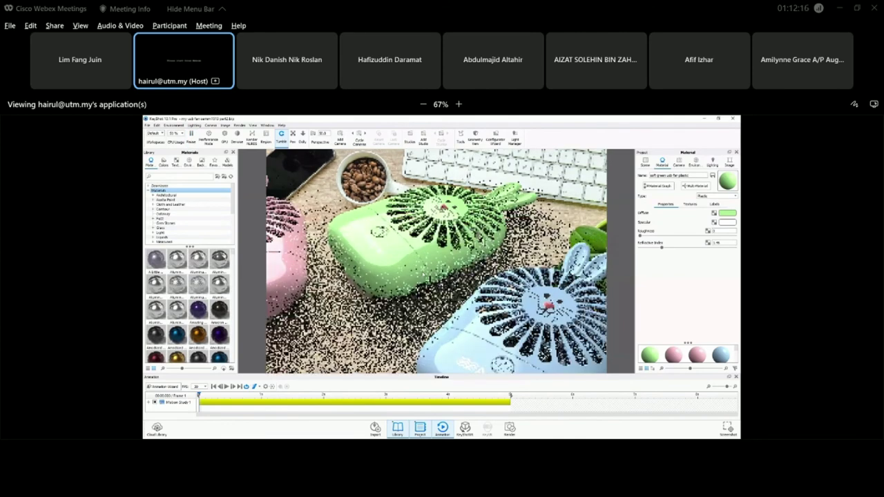
{"action": "left_click", "coordinate": [645, 162]}
{"action": "left_click", "coordinate": [434, 255]}
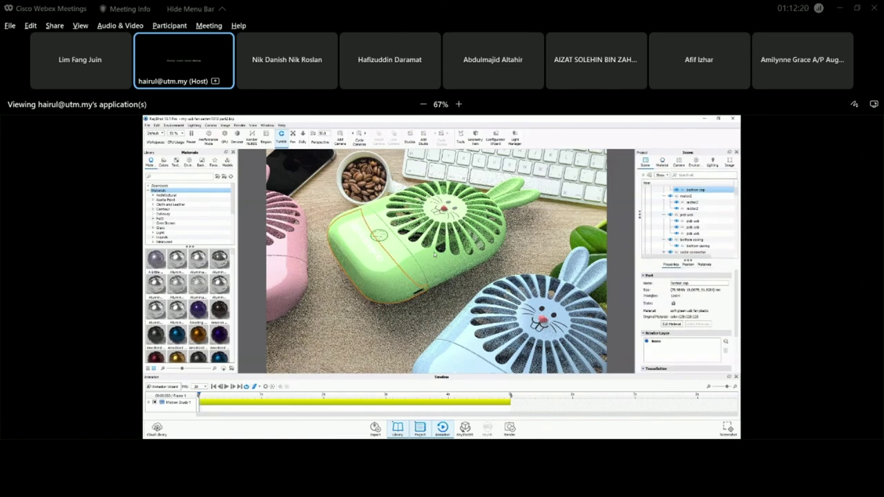
{"action": "right_click", "coordinate": [434, 255]}
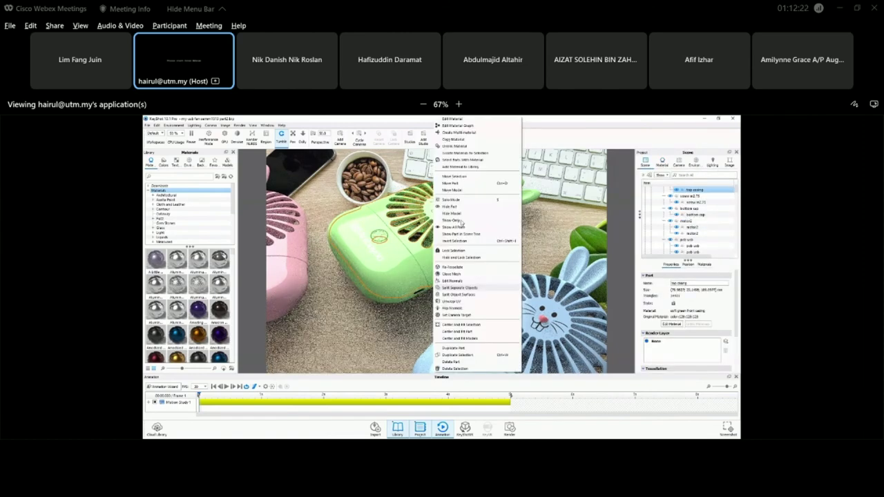
{"action": "left_click", "coordinate": [453, 209]}
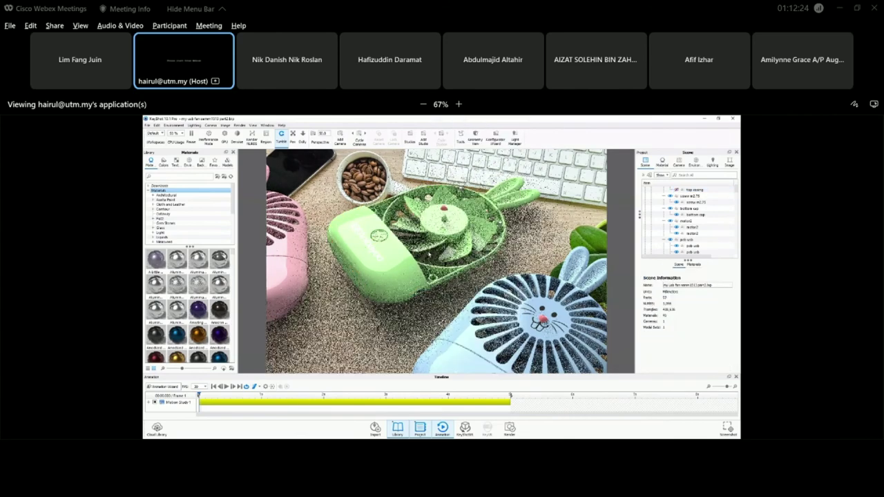
{"action": "right_click", "coordinate": [406, 276]}
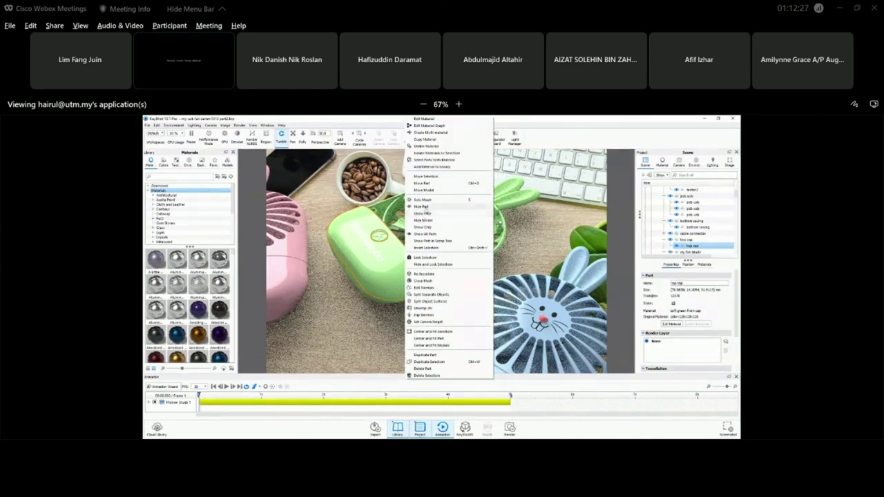
{"action": "left_click", "coordinate": [422, 220]}
- Rename the bunny ear's material 'soft green rubber ear' and save it to the library
{"action": "left_click", "coordinate": [499, 203]}
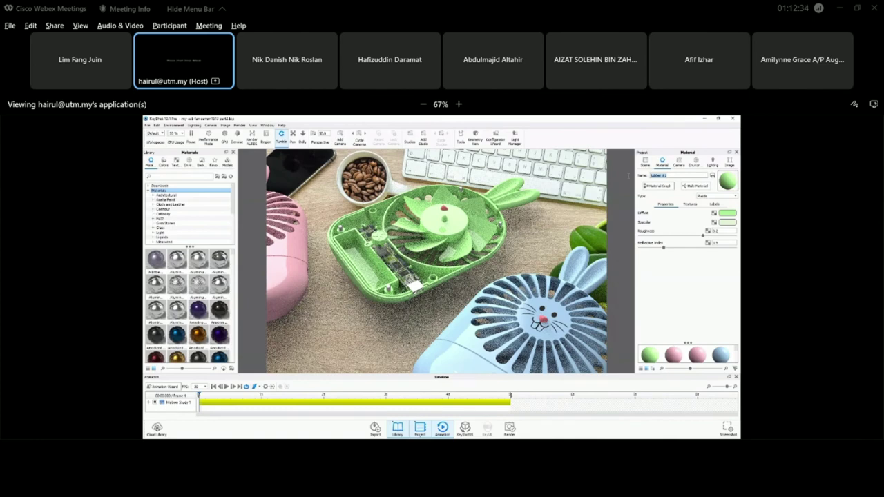
{"action": "type", "text": "pelf"}
{"action": "type", "text": " green rubber"}
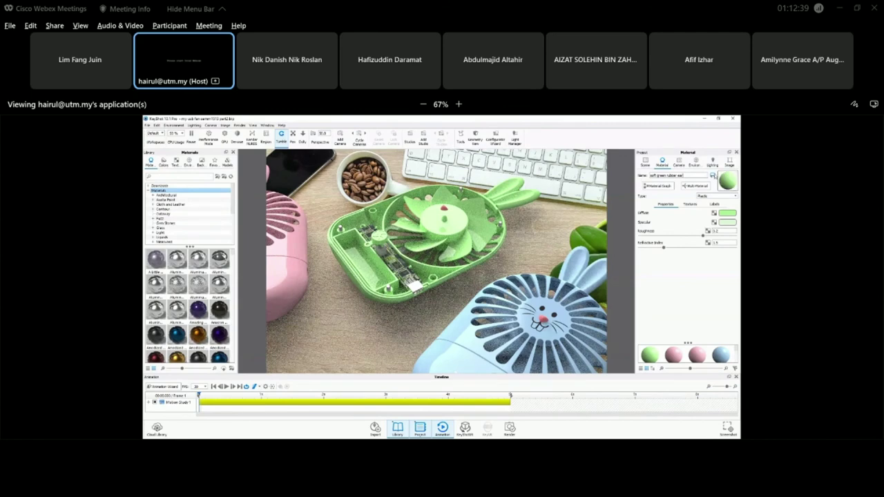
{"action": "left_click", "coordinate": [713, 175]}
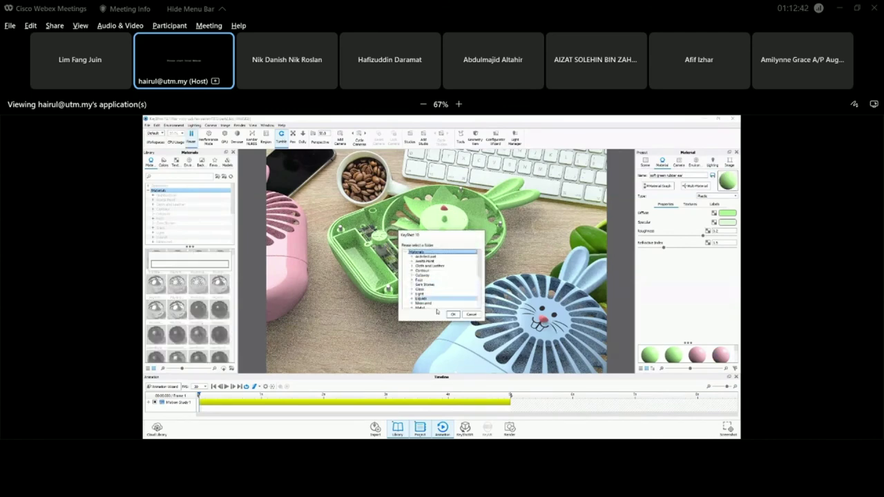
{"action": "left_click", "coordinate": [453, 314]}
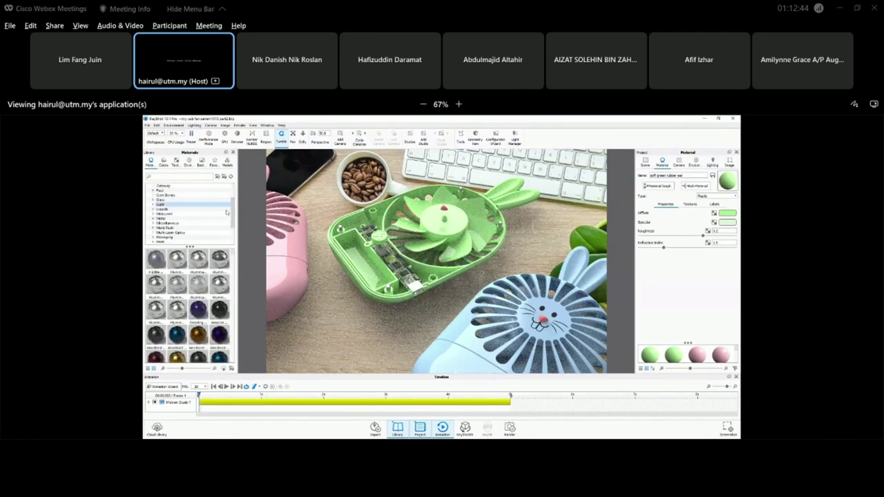
{"action": "scroll", "coordinate": [186, 207], "scroll_direction": "up", "scroll_amount": 4}
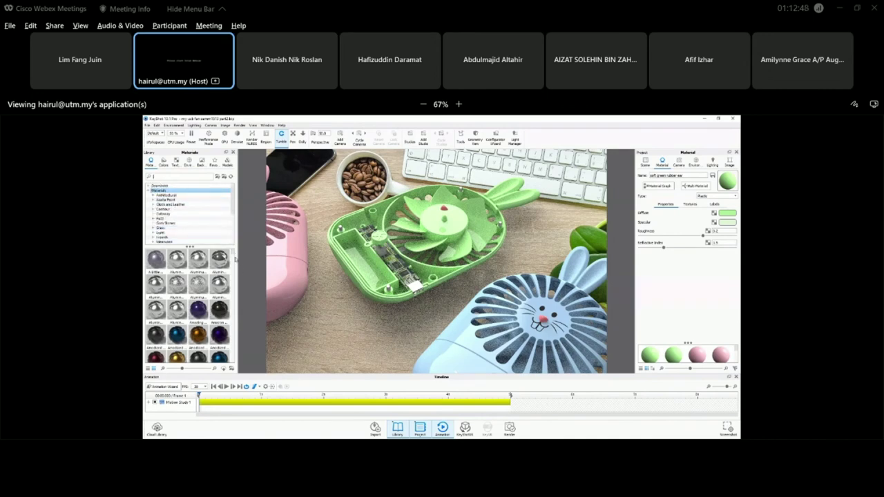
- Search the material library for 'soft gree' to list the soft green materials
{"action": "mouse_move", "coordinate": [235, 257]}
{"action": "left_mouse_down"}
{"action": "mouse_move", "coordinate": [228, 360]}
{"action": "mouse_move", "coordinate": [234, 252]}
{"action": "left_mouse_up"}
{"action": "left_click", "coordinate": [177, 177]}
{"action": "type", "text": "soft"}
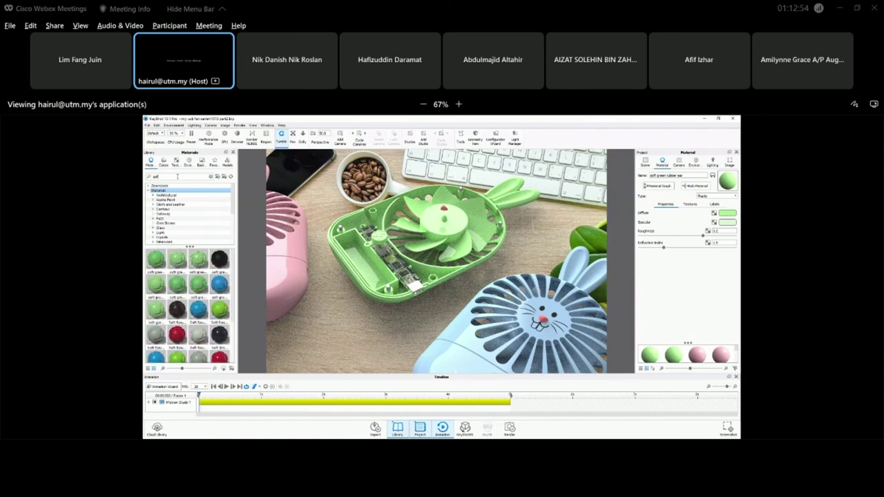
{"action": "type", "text": " gree"}
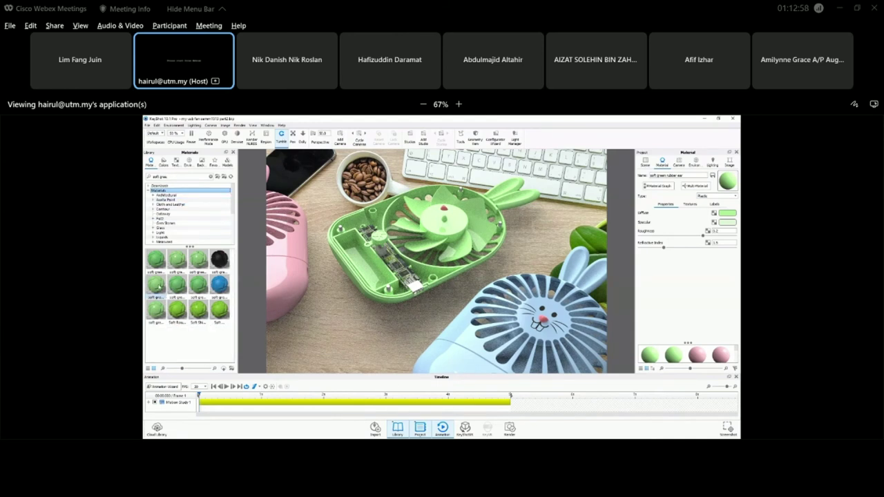
{"action": "mouse_move", "coordinate": [154, 266]}
- Edit the pcb usb part's grey Diffuse material and start renaming it with 'plastic'
{"action": "left_click", "coordinate": [648, 167]}
{"action": "left_click", "coordinate": [387, 256]}
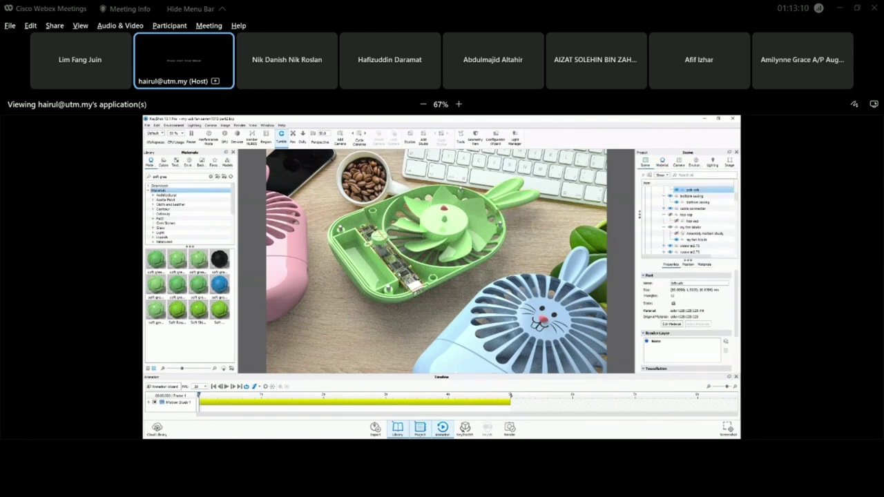
{"action": "right_click", "coordinate": [398, 269]}
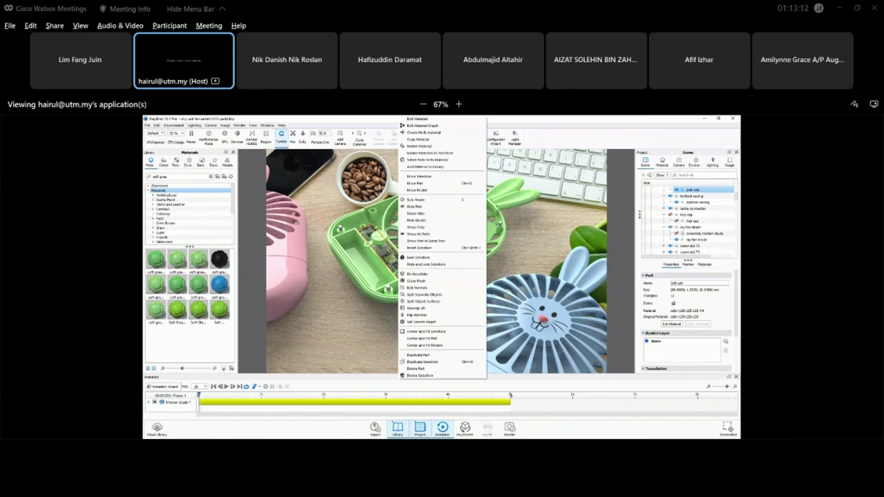
{"action": "left_click", "coordinate": [485, 121]}
{"action": "left_click_drag", "start_coordinate": [685, 175], "coordinate": [648, 175]}
{"action": "type", "text": "pl"}
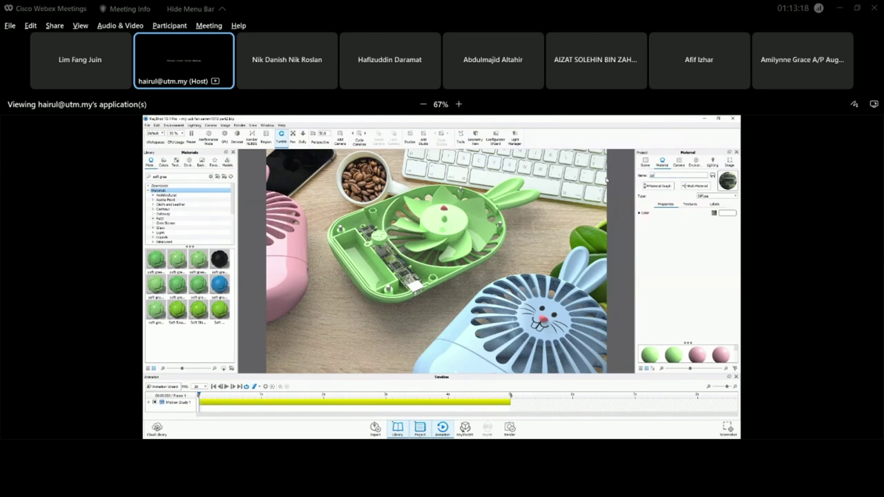
{"action": "type", "text": "astic"}
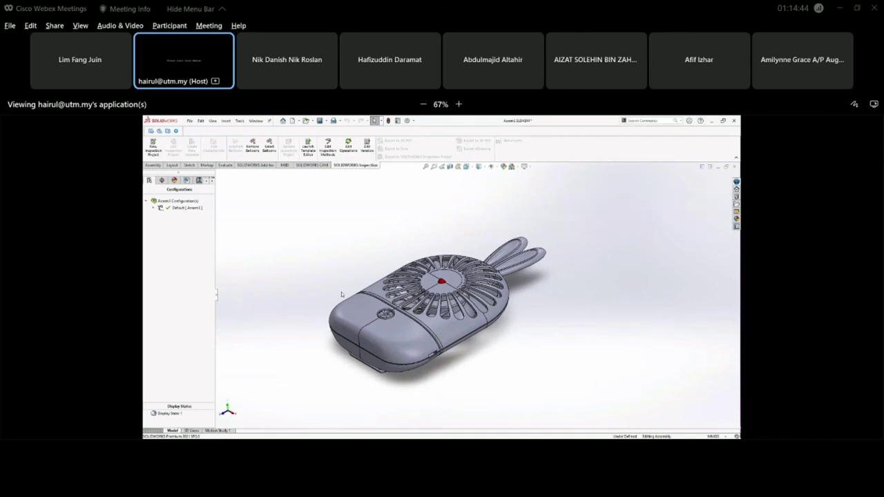
- Play Motion Study 1's explode animation and select the whole fan assembly
{"action": "left_click", "coordinate": [217, 430]}
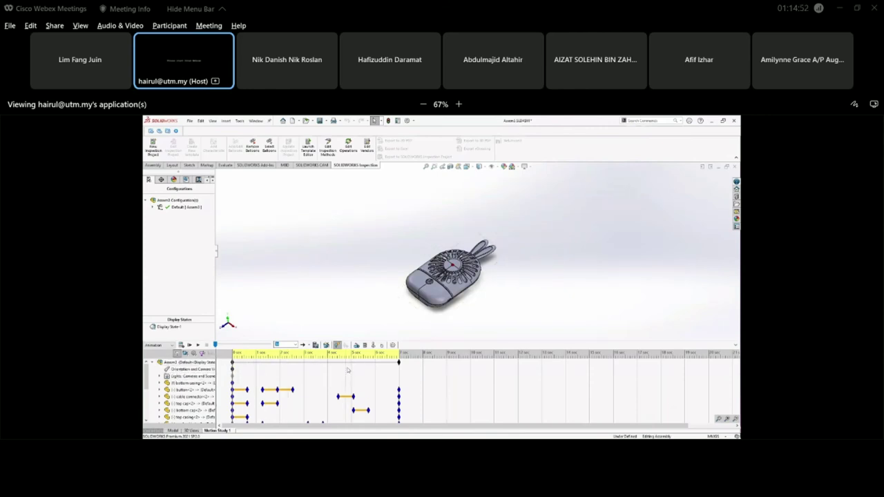
{"action": "left_click", "coordinate": [198, 346]}
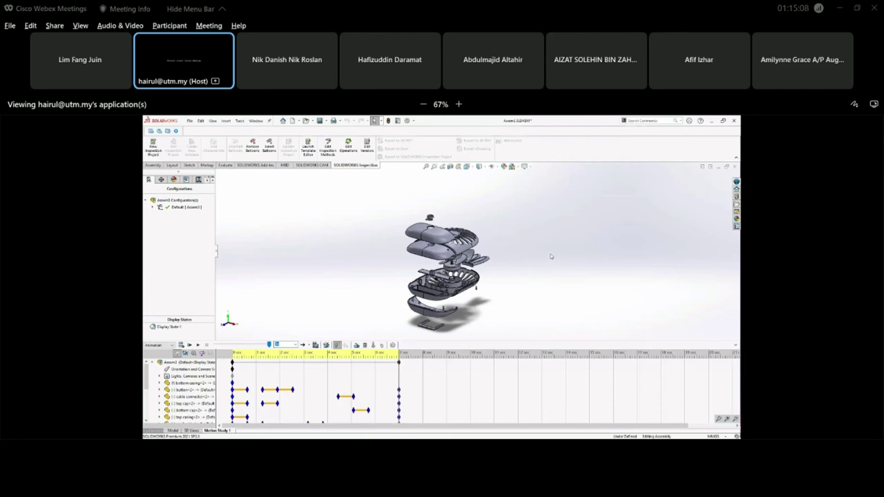
{"action": "left_click", "coordinate": [377, 361]}
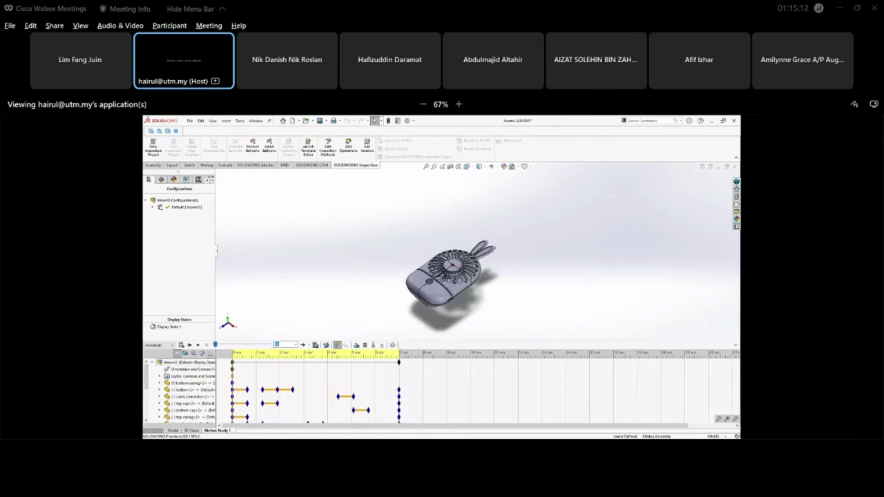
- Zoom in on the fan's red nose hub, fit the fan in view, and replay the explode animation
{"action": "scroll", "coordinate": [454, 264], "scroll_direction": "down", "scroll_amount": 3}
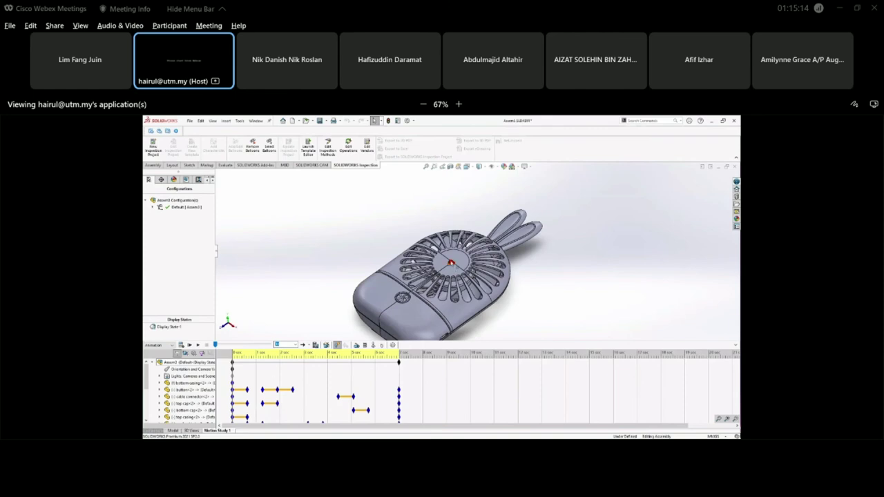
{"action": "scroll", "coordinate": [459, 261], "scroll_direction": "down", "scroll_amount": 5}
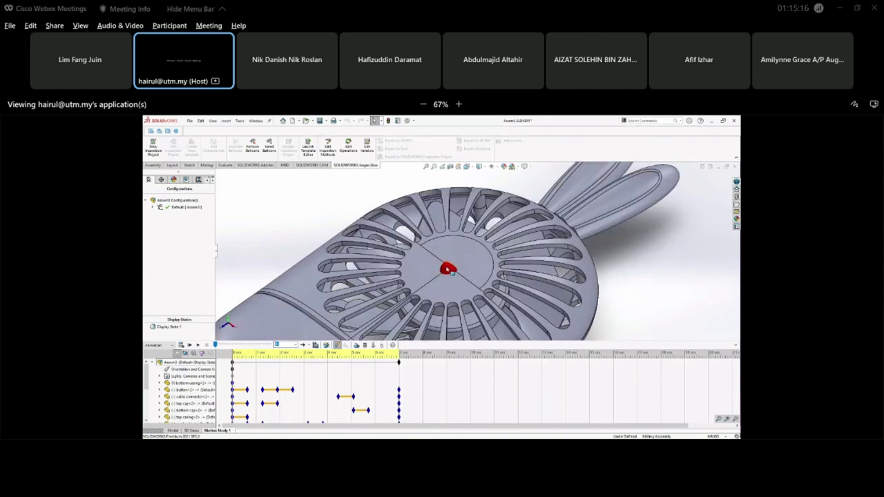
{"action": "key", "text": "f"}
{"action": "scroll", "coordinate": [471, 284], "scroll_direction": "down", "scroll_amount": 10}
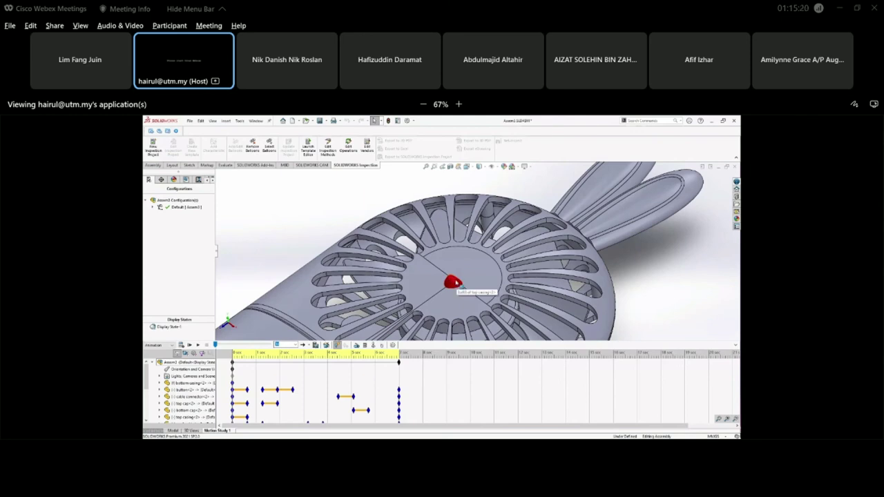
{"action": "key", "text": "f"}
{"action": "scroll", "coordinate": [458, 285], "scroll_direction": "down", "scroll_amount": 2}
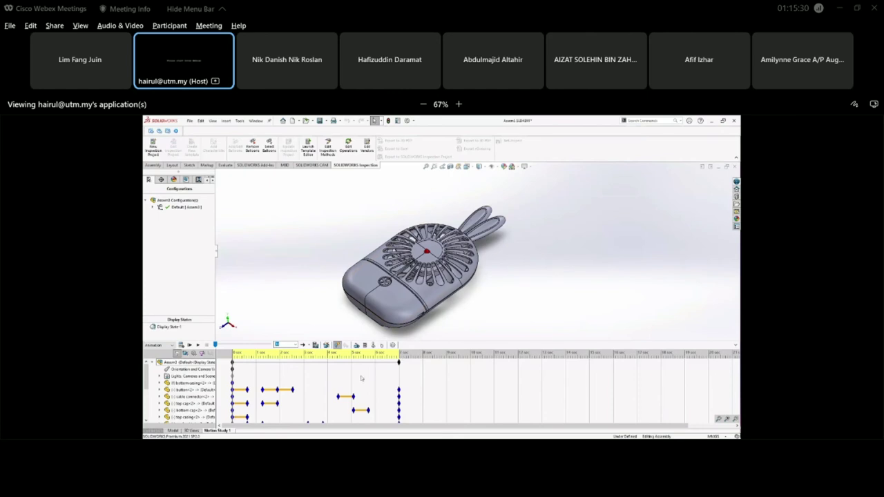
{"action": "left_click", "coordinate": [198, 345]}
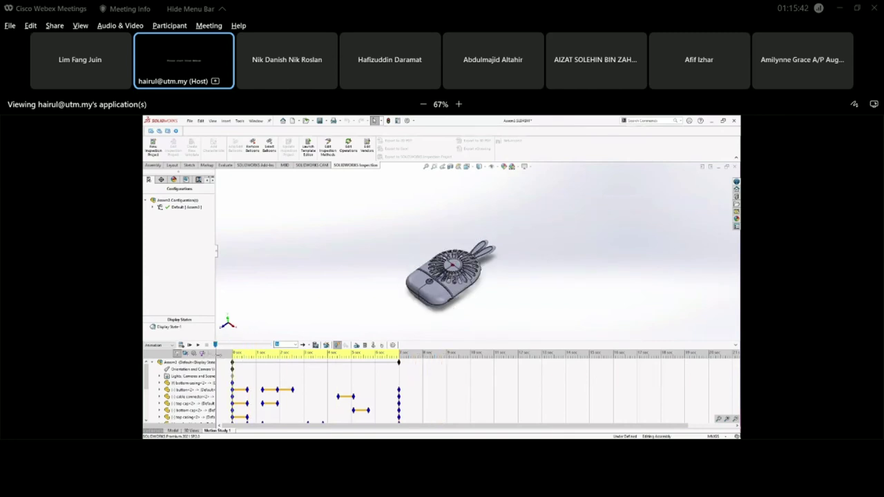
- Add an Assem1 key at about 9 sec on the motion study timeline and scrub the time back
{"action": "left_click", "coordinate": [366, 377]}
{"action": "left_click", "coordinate": [399, 362]}
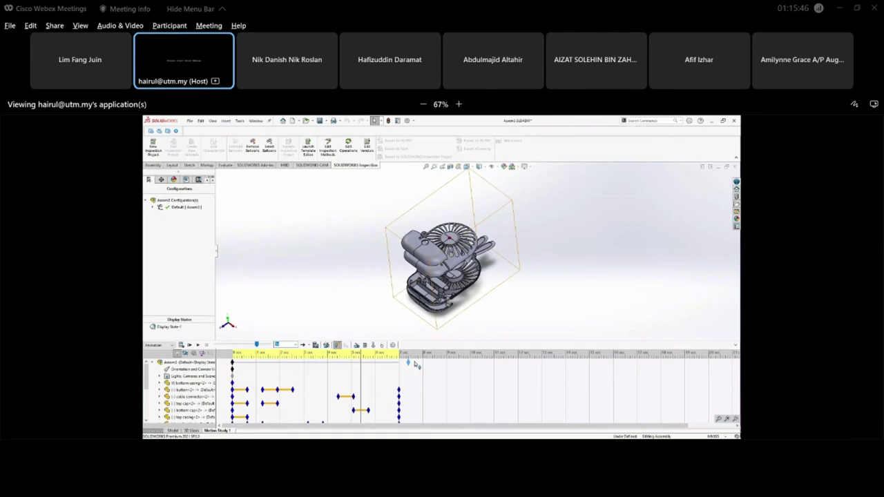
{"action": "left_click", "coordinate": [447, 363]}
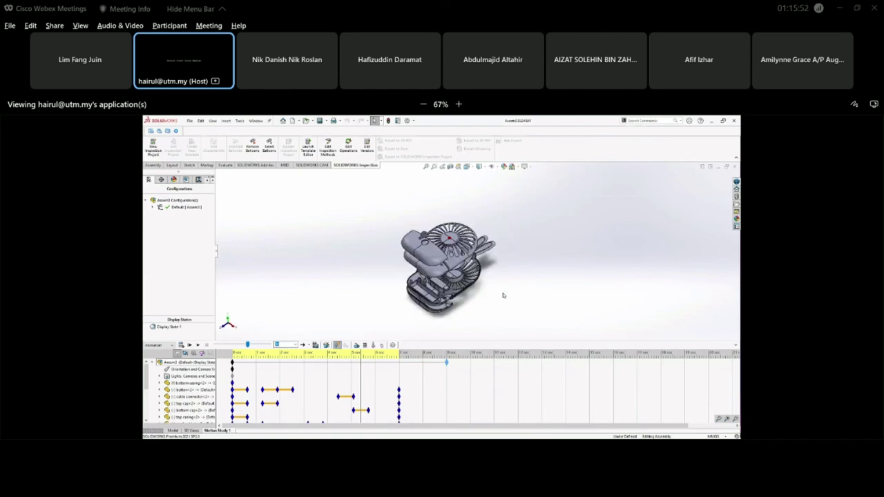
{"action": "left_click_drag", "start_coordinate": [361, 354], "coordinate": [232, 357]}
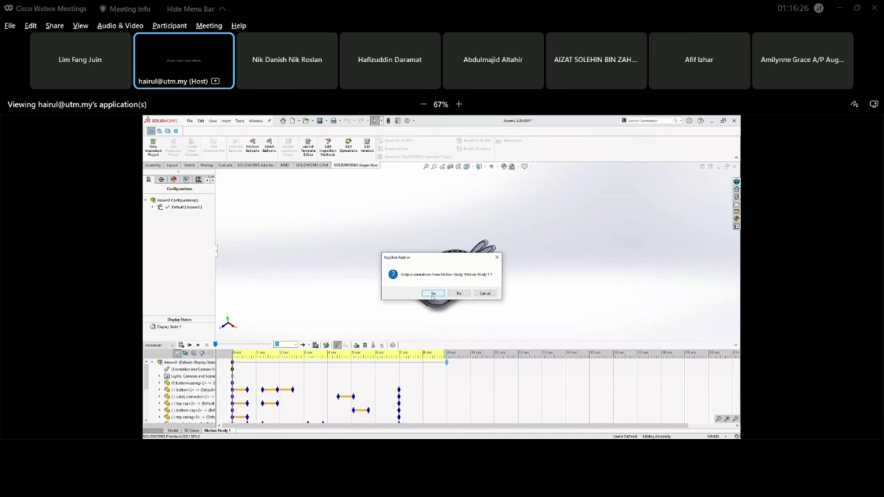
- Confirm outputting the Motion Study 1 animation to KeyShot
{"action": "left_click", "coordinate": [433, 293]}
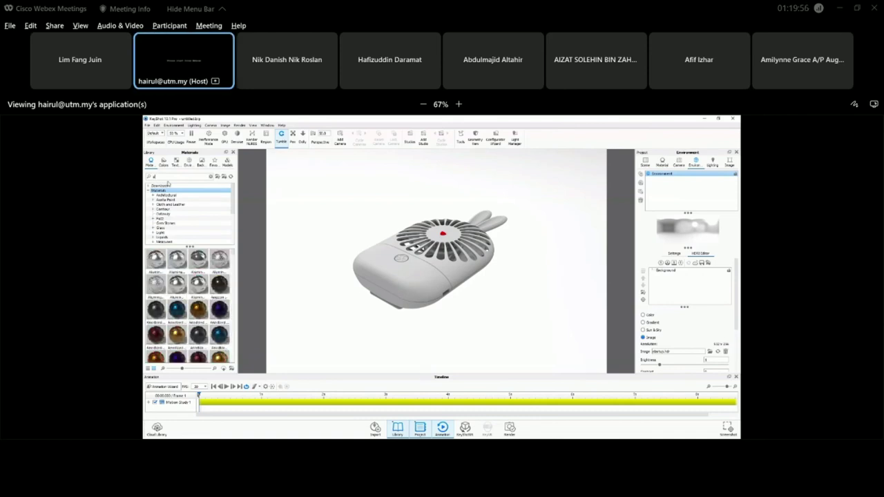
- Filter the library for 'soft' materials and expand the fan assembly in the Scene tree
{"action": "type", "text": "oft"}
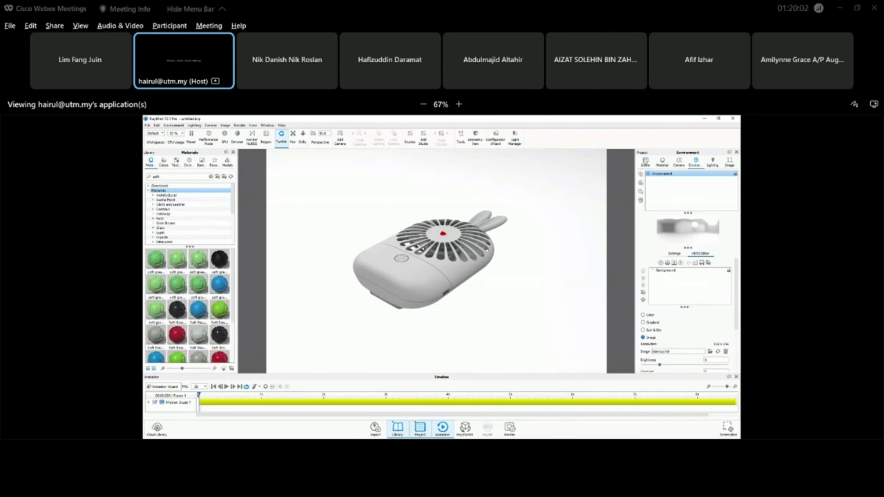
{"action": "left_click", "coordinate": [645, 162]}
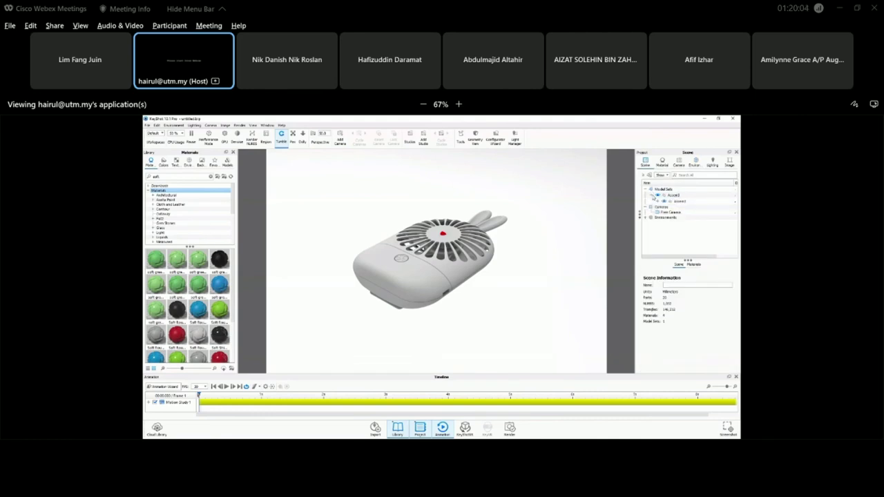
{"action": "left_click", "coordinate": [658, 201]}
{"action": "left_click", "coordinate": [711, 207]}
- Select parts in the scene tree, restarting the selection at the bottom cap
{"action": "left_click_drag", "start_coordinate": [734, 216], "coordinate": [733, 240]}
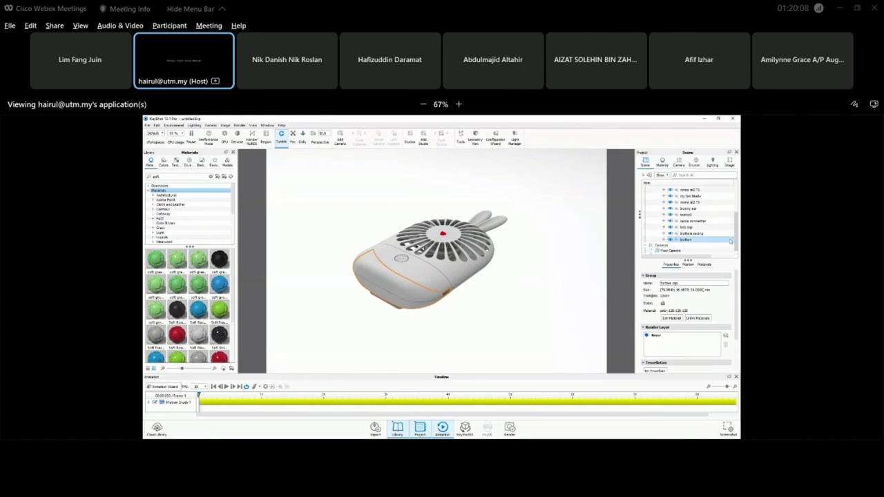
{"action": "left_click", "coordinate": [695, 241], "text": "shift"}
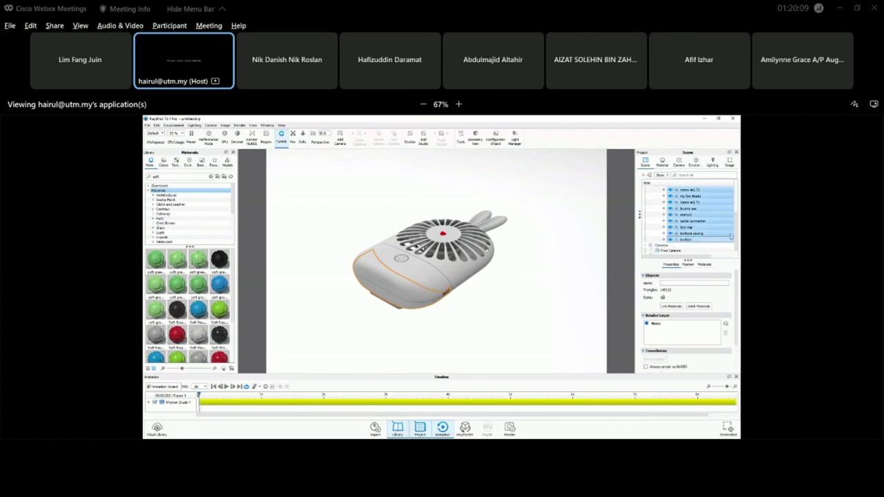
{"action": "scroll", "coordinate": [736, 221], "scroll_direction": "up", "scroll_amount": 1}
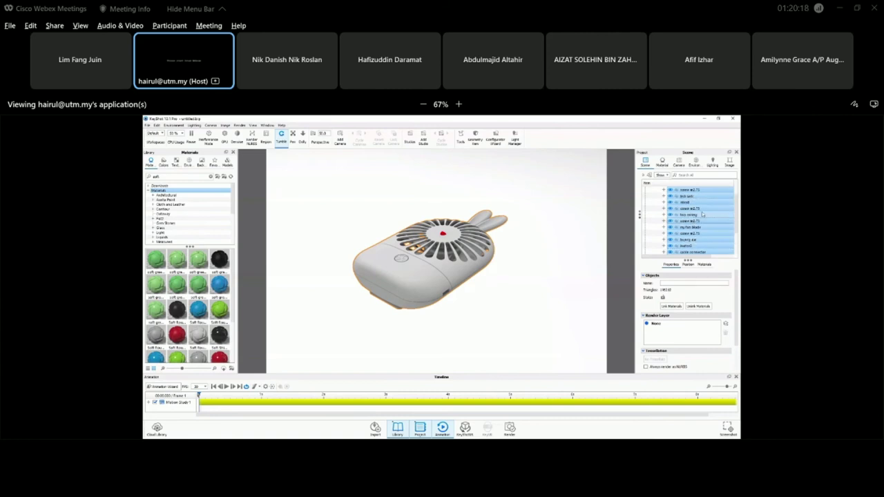
{"action": "scroll", "coordinate": [705, 211], "scroll_direction": "up", "scroll_amount": 2}
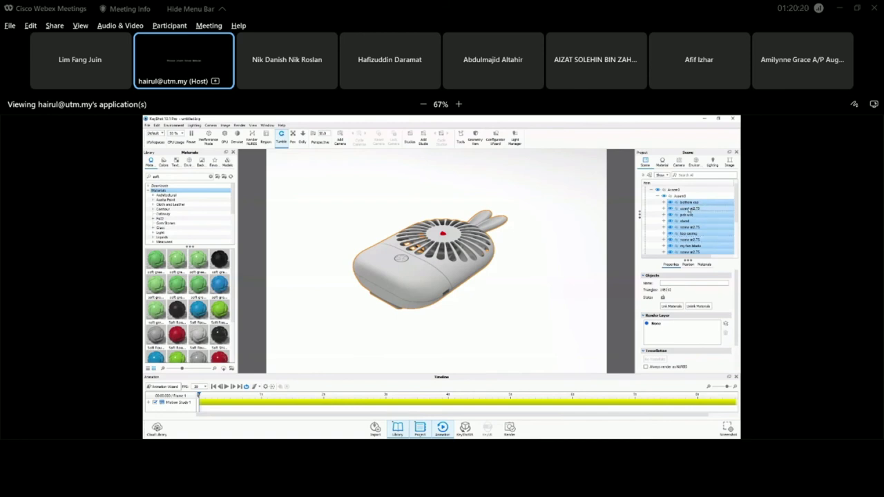
{"action": "left_click", "coordinate": [690, 203]}
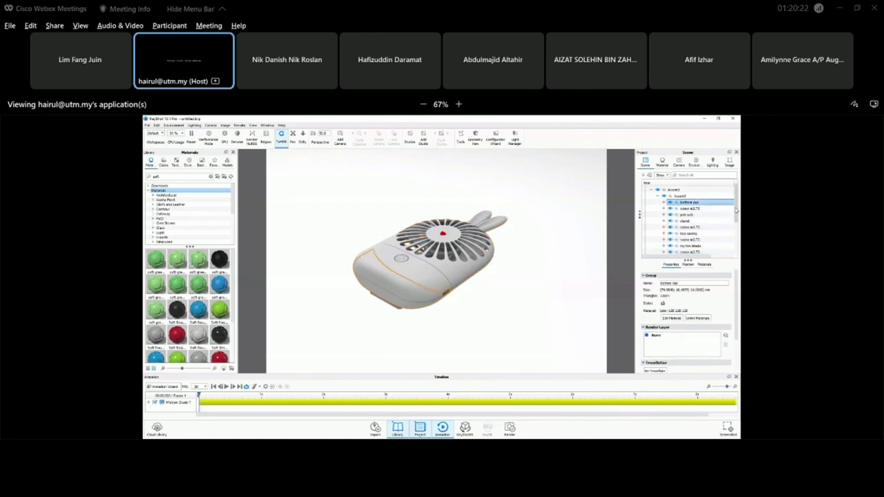
{"action": "scroll", "coordinate": [736, 210], "scroll_direction": "down", "scroll_amount": 3}
{"action": "left_click", "coordinate": [687, 245], "text": "shift"}
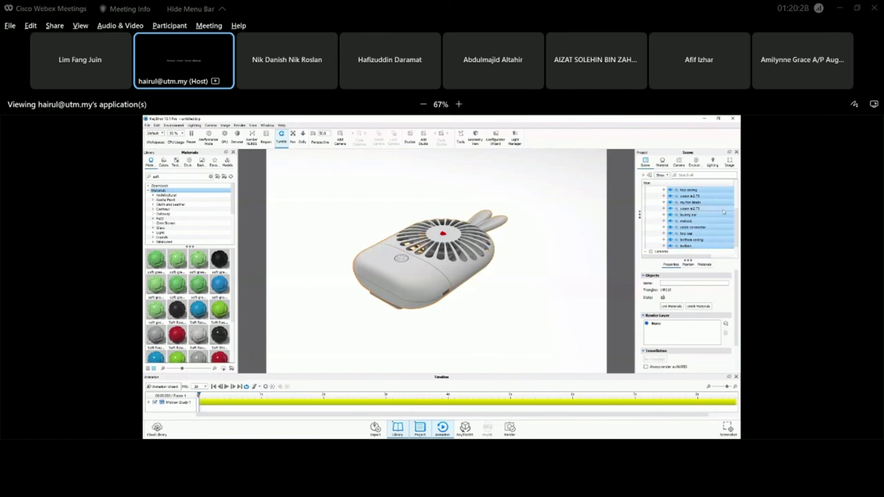
{"action": "scroll", "coordinate": [719, 211], "scroll_direction": "up", "scroll_amount": 1}
{"action": "left_click", "coordinate": [710, 209]}
{"action": "scroll", "coordinate": [710, 210], "scroll_direction": "up", "scroll_amount": 2}
{"action": "left_click", "coordinate": [691, 208]}
- Add every remaining part, from usb cable through motor1 to buzzer, to the selection
{"action": "left_click", "coordinate": [694, 220], "text": "ctrl"}
{"action": "left_click", "coordinate": [697, 225], "text": "ctrl"}
{"action": "left_click", "coordinate": [698, 239], "text": "ctrl"}
{"action": "left_click", "coordinate": [698, 245], "text": "ctrl"}
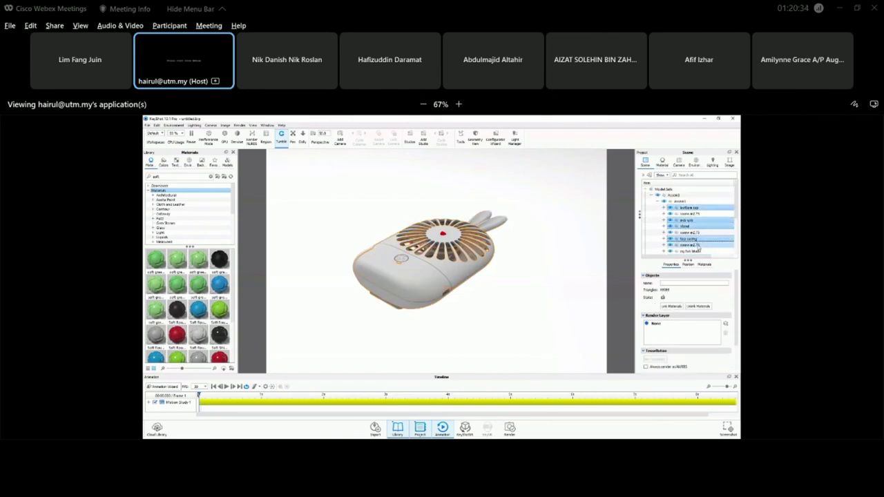
{"action": "left_click", "coordinate": [694, 251], "text": "ctrl"}
{"action": "scroll", "coordinate": [735, 220], "scroll_direction": "down", "scroll_amount": 1}
{"action": "scroll", "coordinate": [734, 220], "scroll_direction": "down", "scroll_amount": 3}
{"action": "left_click", "coordinate": [703, 240], "text": "ctrl"}
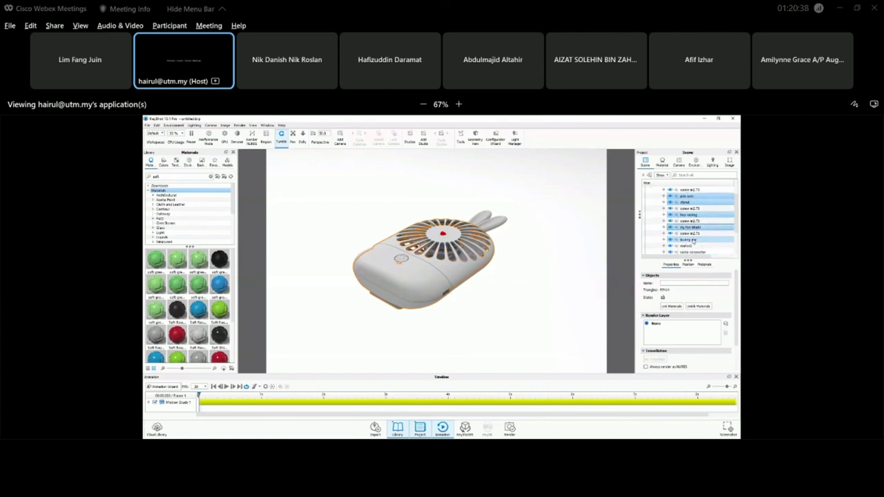
{"action": "left_click", "coordinate": [691, 246], "text": "ctrl"}
{"action": "left_click", "coordinate": [694, 252], "text": "ctrl"}
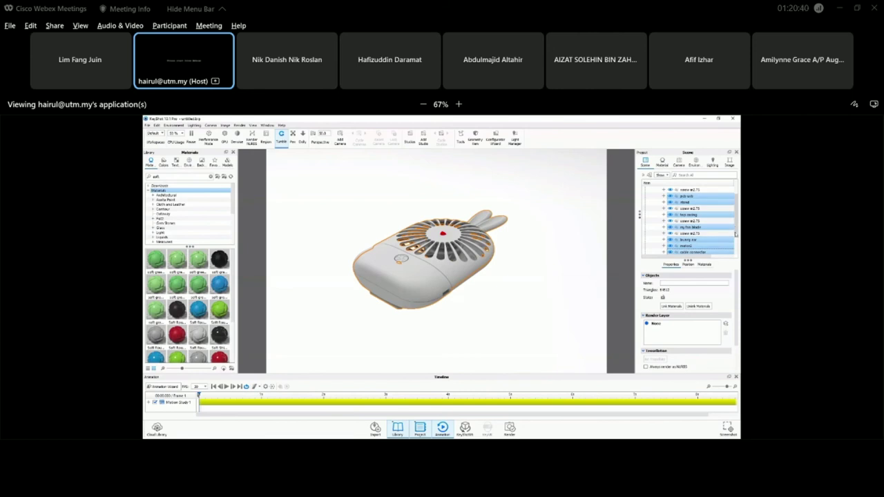
{"action": "scroll", "coordinate": [735, 229], "scroll_direction": "down", "scroll_amount": 4}
{"action": "left_click", "coordinate": [691, 234], "text": "ctrl"}
{"action": "left_click", "coordinate": [690, 240], "text": "ctrl"}
{"action": "left_click", "coordinate": [690, 246], "text": "ctrl"}
{"action": "scroll", "coordinate": [736, 221], "scroll_direction": "up", "scroll_amount": 5}
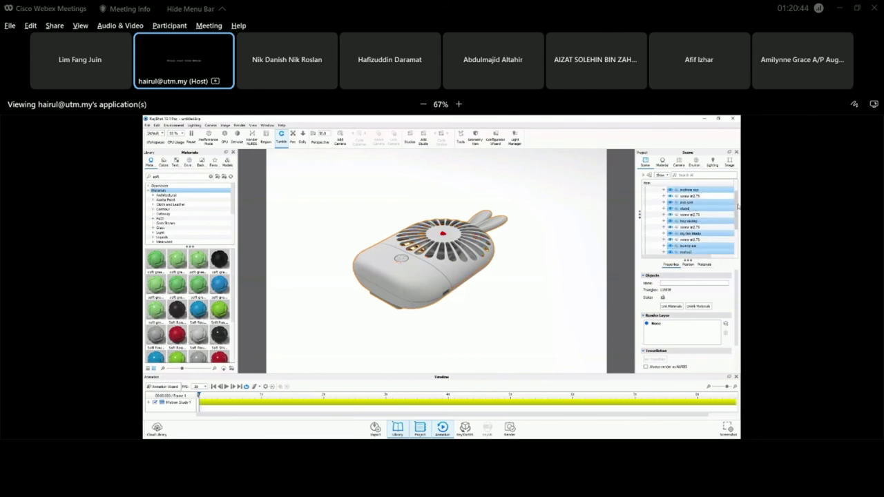
{"action": "scroll", "coordinate": [736, 207], "scroll_direction": "up", "scroll_amount": 1}
- Unlink the selected parts' materials, deselect, and apply soft green front cap to the fan
{"action": "right_click", "coordinate": [700, 198]}
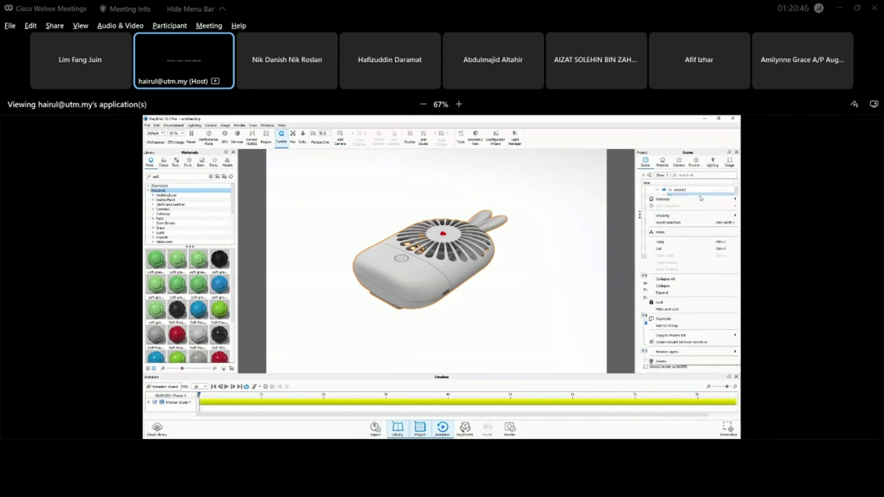
{"action": "mouse_move", "coordinate": [666, 199]}
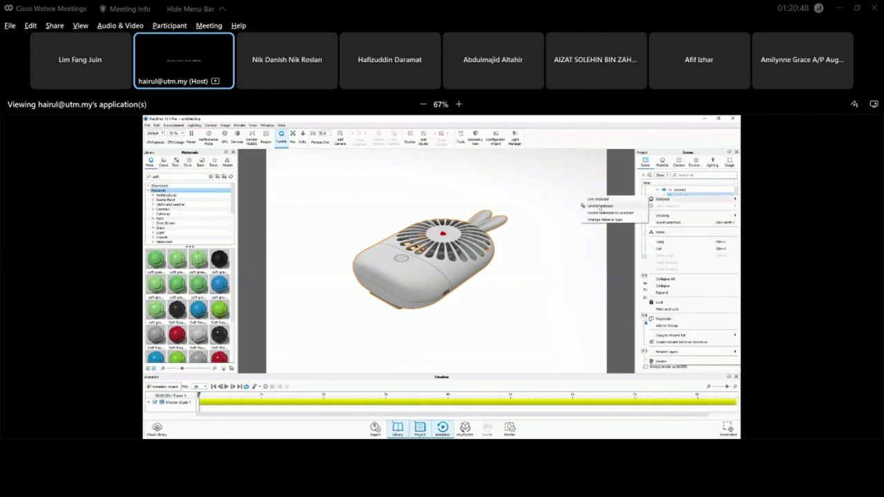
{"action": "left_click", "coordinate": [599, 206]}
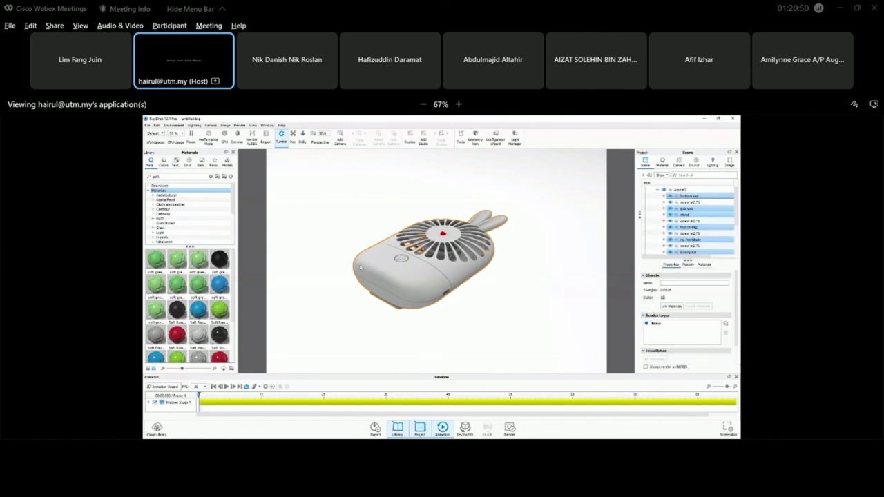
{"action": "left_click", "coordinate": [530, 259]}
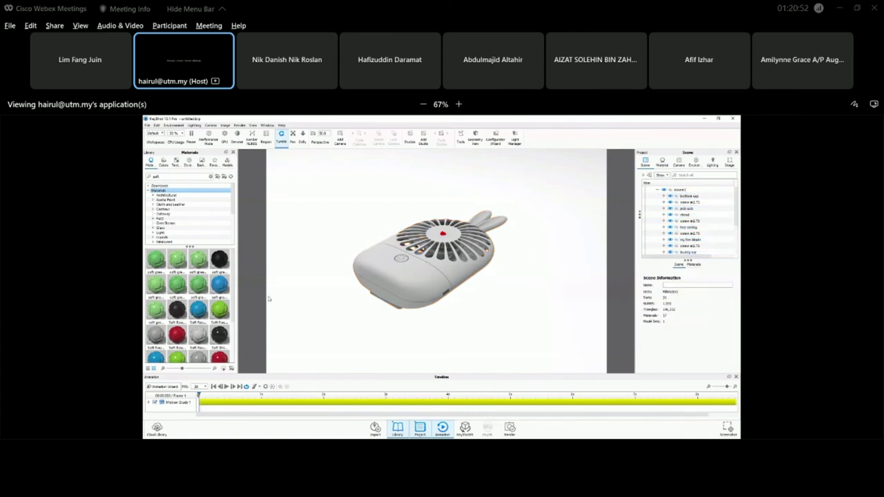
{"action": "mouse_move", "coordinate": [177, 270]}
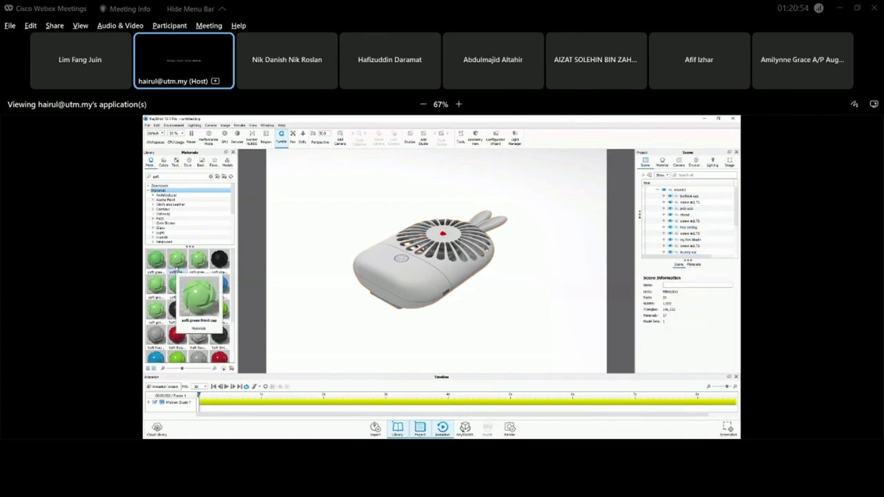
{"action": "left_click_drag", "start_coordinate": [174, 264], "coordinate": [422, 291]}
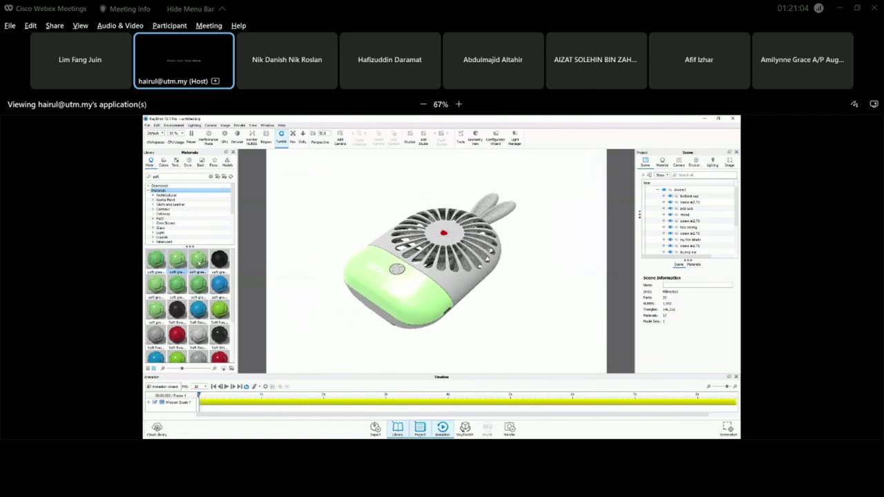
- Apply soft green frost casing and soft green anti-fan plastic to the fan's parts
{"action": "mouse_move", "coordinate": [199, 262]}
{"action": "left_click_drag", "start_coordinate": [198, 261], "coordinate": [446, 237]}
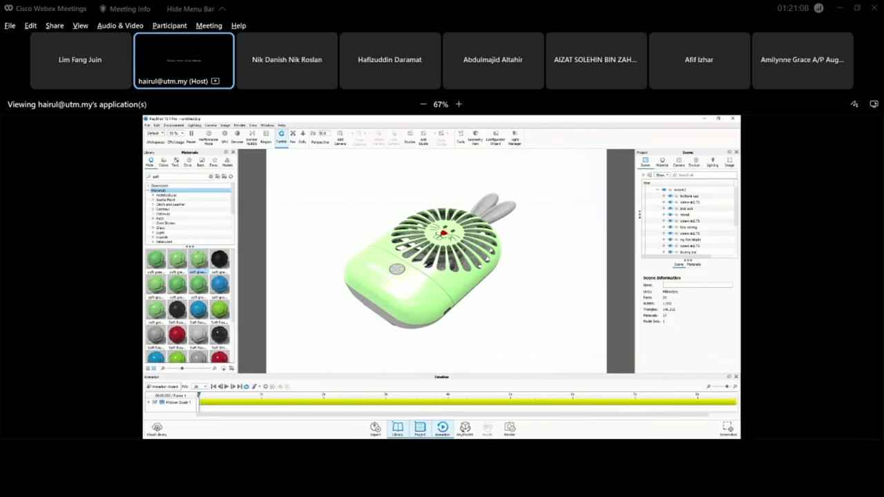
{"action": "mouse_move", "coordinate": [219, 316]}
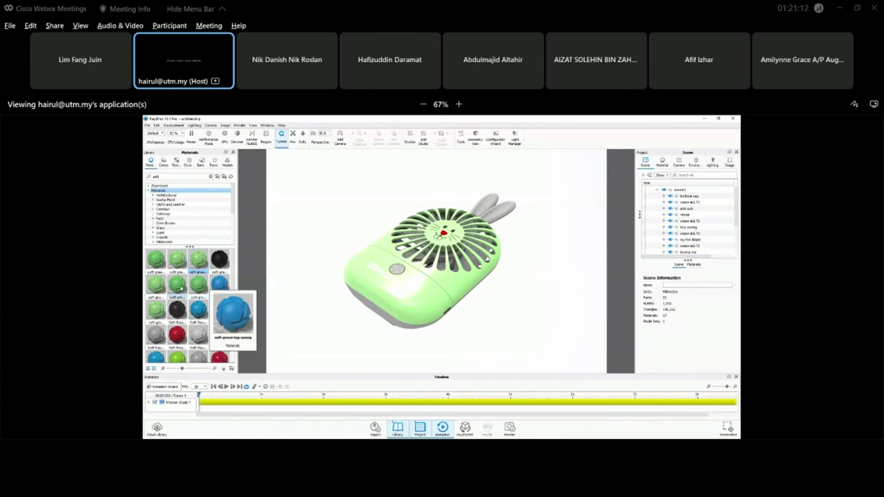
{"action": "mouse_move", "coordinate": [176, 257]}
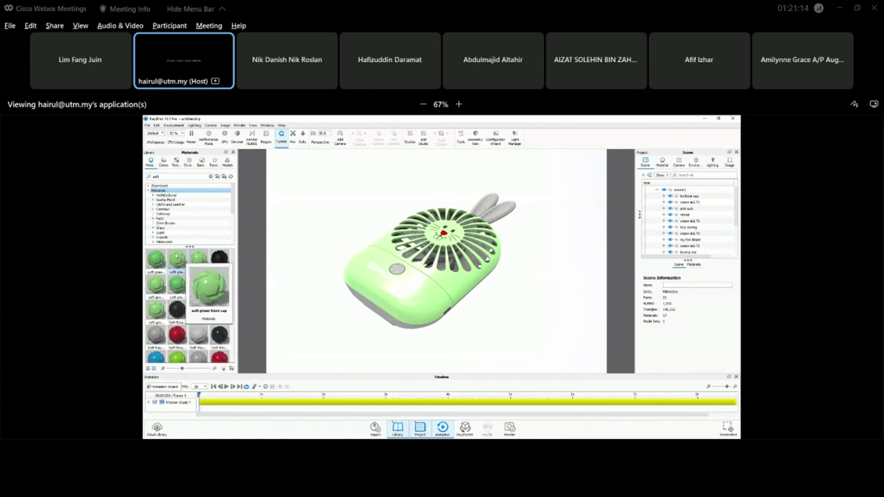
{"action": "mouse_move", "coordinate": [156, 312]}
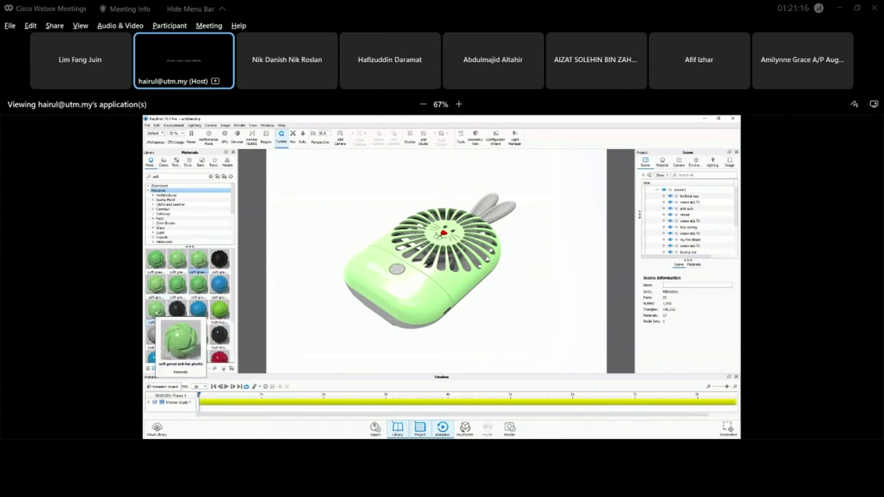
{"action": "left_click_drag", "start_coordinate": [156, 312], "coordinate": [464, 327]}
{"action": "left_click_drag", "start_coordinate": [464, 327], "coordinate": [282, 342]}
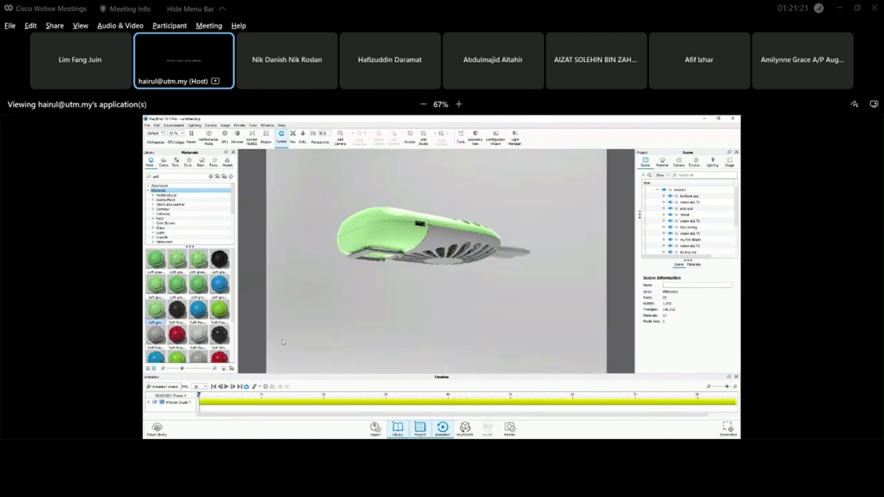
{"action": "left_click", "coordinate": [399, 238]}
- Paste the soft green material onto the fan's bottom casing
{"action": "right_click", "coordinate": [386, 235]}
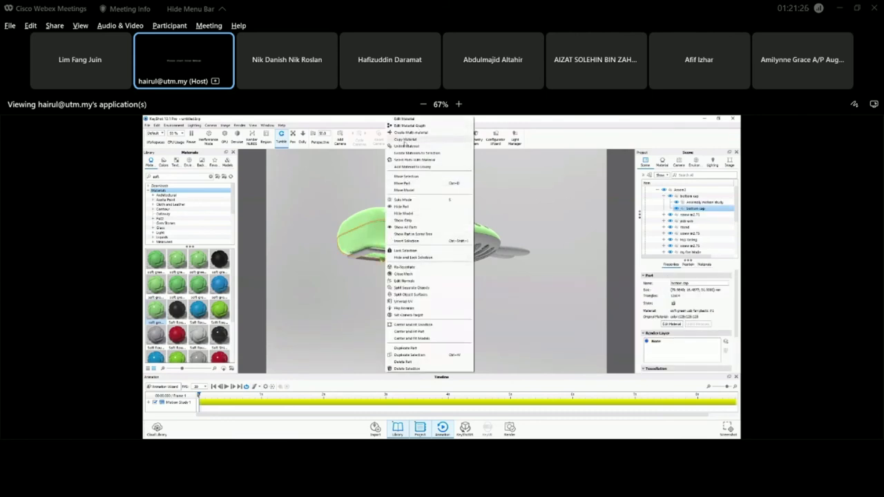
{"action": "left_click", "coordinate": [414, 139]}
{"action": "left_click", "coordinate": [450, 237]}
{"action": "right_click", "coordinate": [449, 237]}
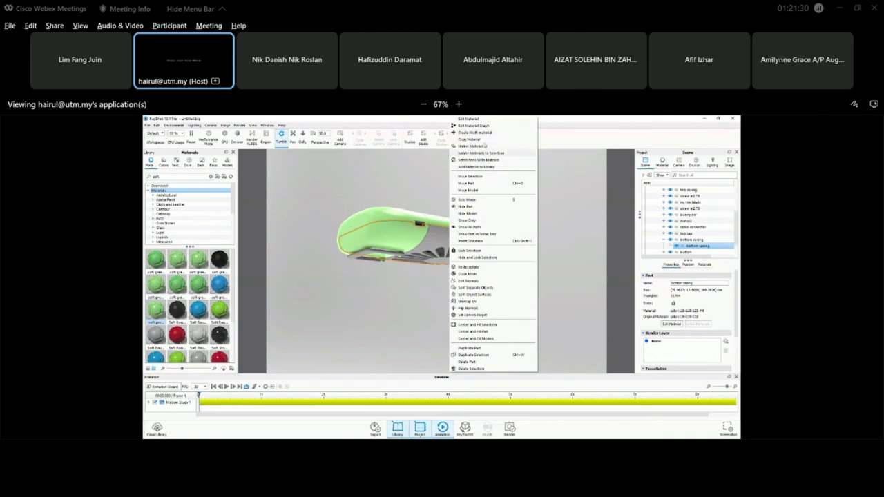
{"action": "left_click", "coordinate": [394, 236]}
{"action": "right_click", "coordinate": [393, 235]}
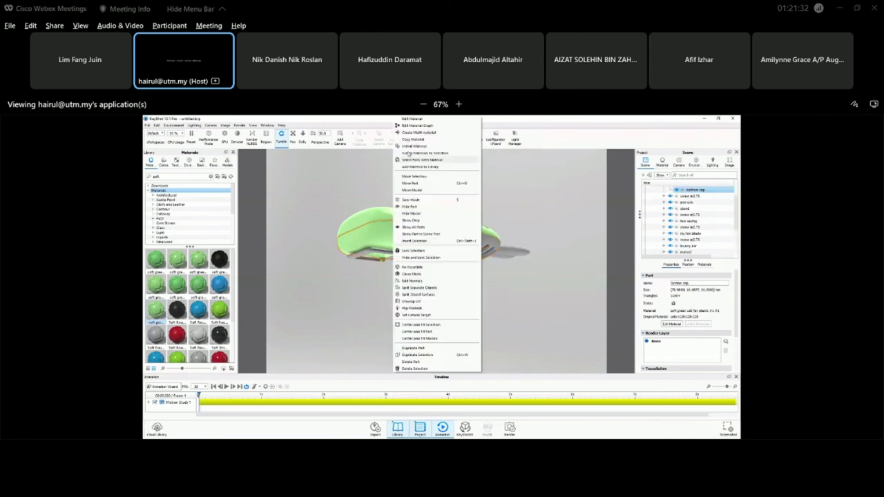
{"action": "left_click", "coordinate": [456, 247]}
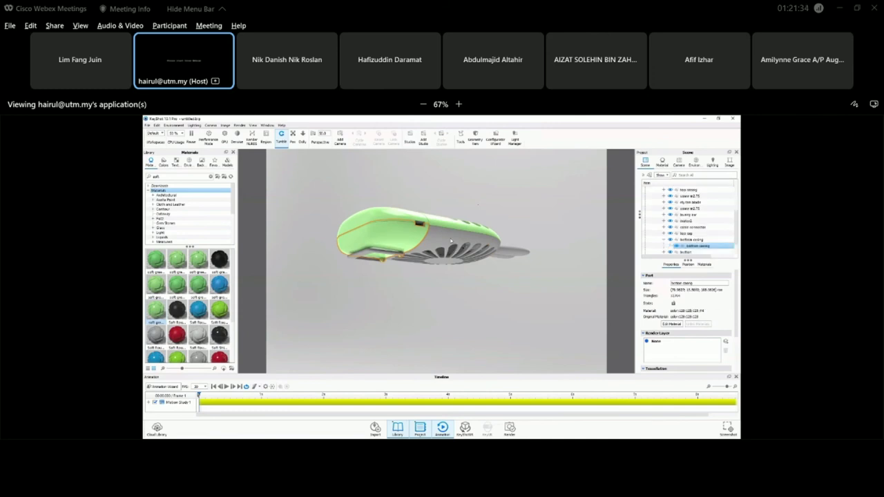
{"action": "right_click", "coordinate": [448, 242]}
{"action": "left_click", "coordinate": [469, 164]}
{"action": "right_click", "coordinate": [442, 245]}
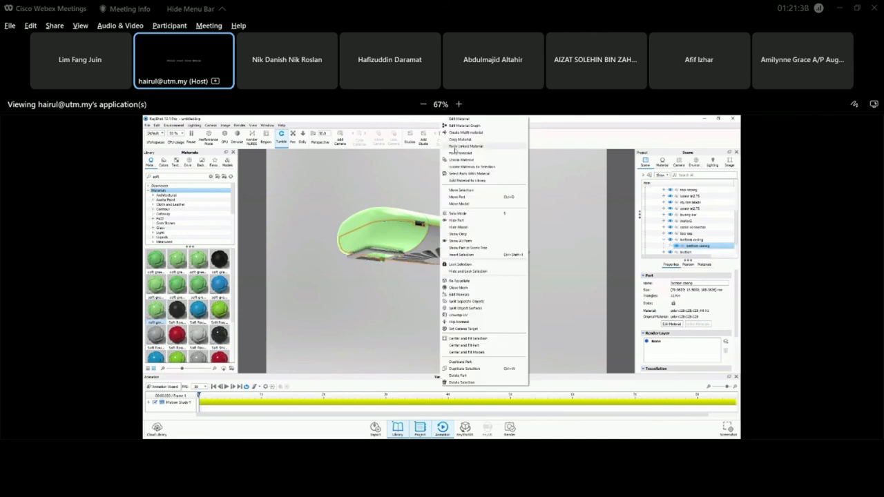
{"action": "left_click", "coordinate": [457, 152]}
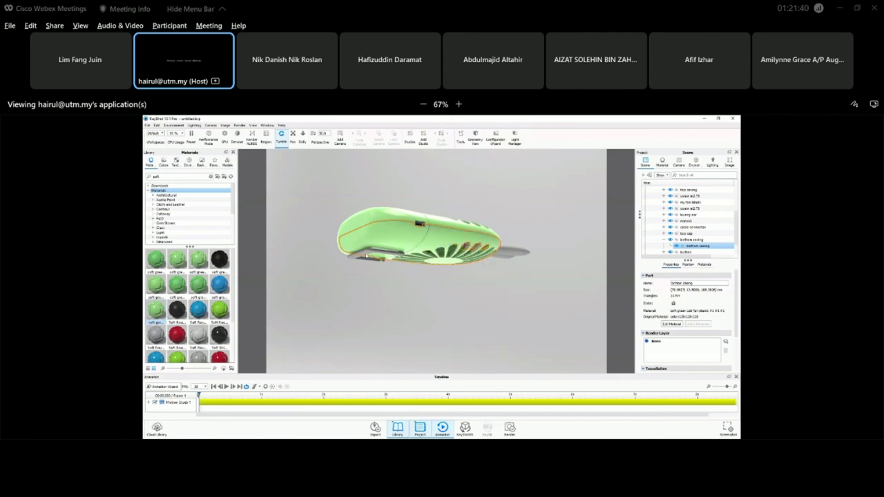
- Paste the soft green material onto the small insert and turn the model to inspect it
{"action": "left_click", "coordinate": [366, 256]}
{"action": "right_click", "coordinate": [367, 255]}
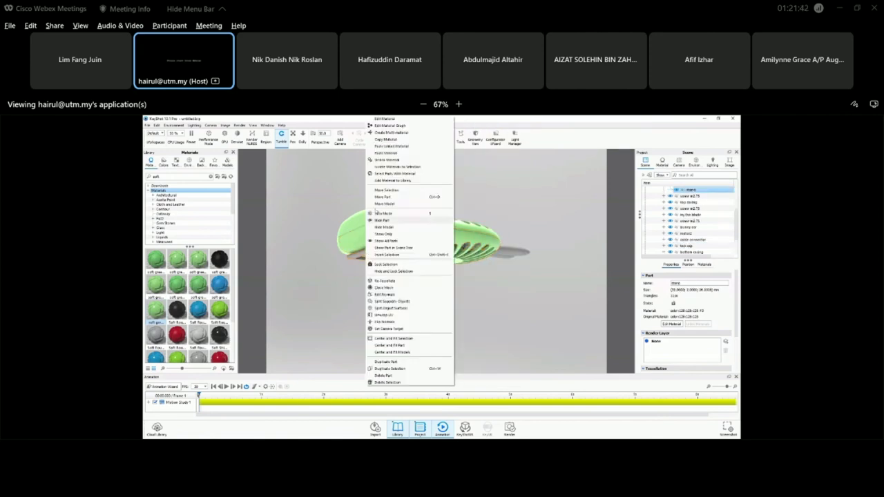
{"action": "left_click", "coordinate": [390, 153]}
{"action": "scroll", "coordinate": [394, 239], "scroll_direction": "up", "scroll_amount": 2}
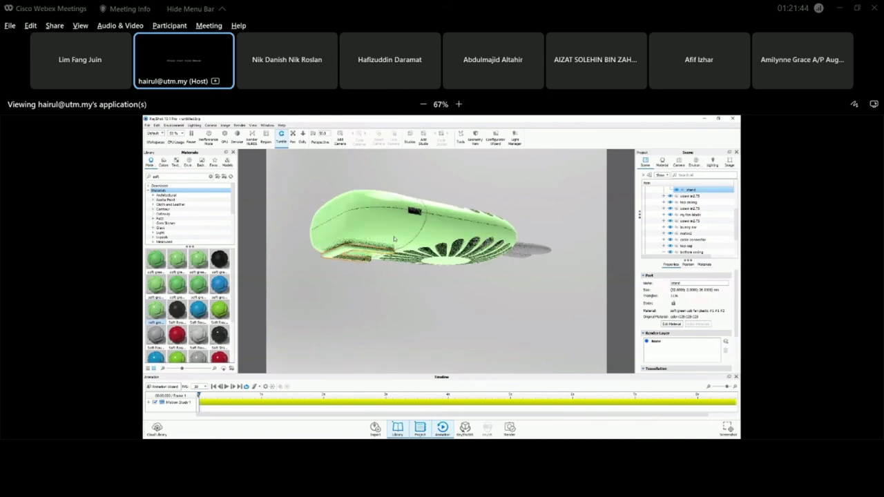
{"action": "left_click_drag", "start_coordinate": [394, 239], "coordinate": [369, 263]}
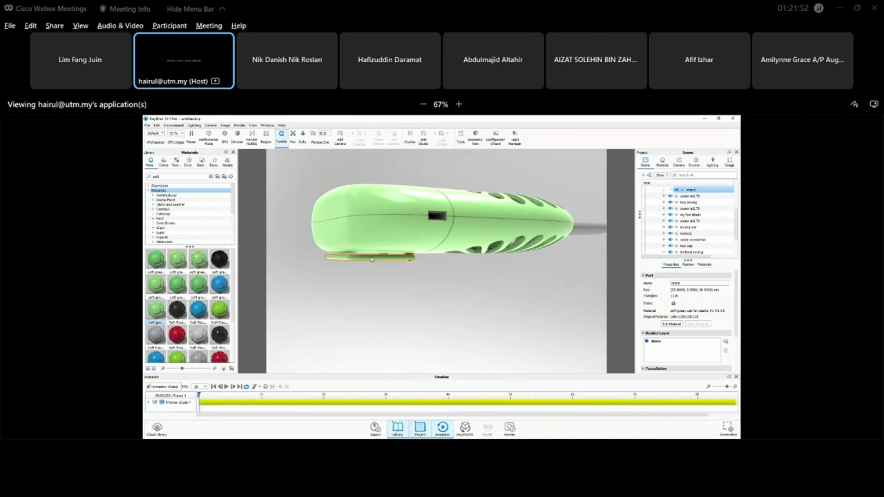
{"action": "left_click_drag", "start_coordinate": [396, 242], "coordinate": [459, 277]}
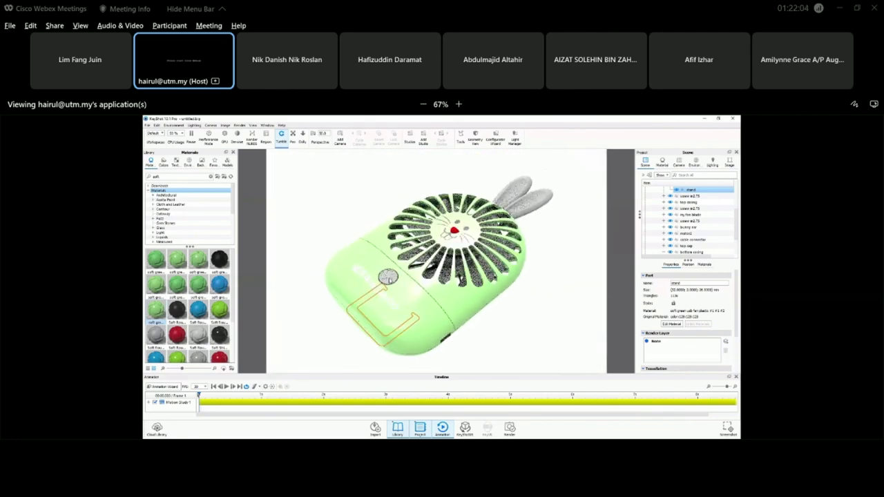
- Show all parts again so the fan's rabbit ears return
{"action": "left_click", "coordinate": [388, 278]}
{"action": "right_click", "coordinate": [388, 277]}
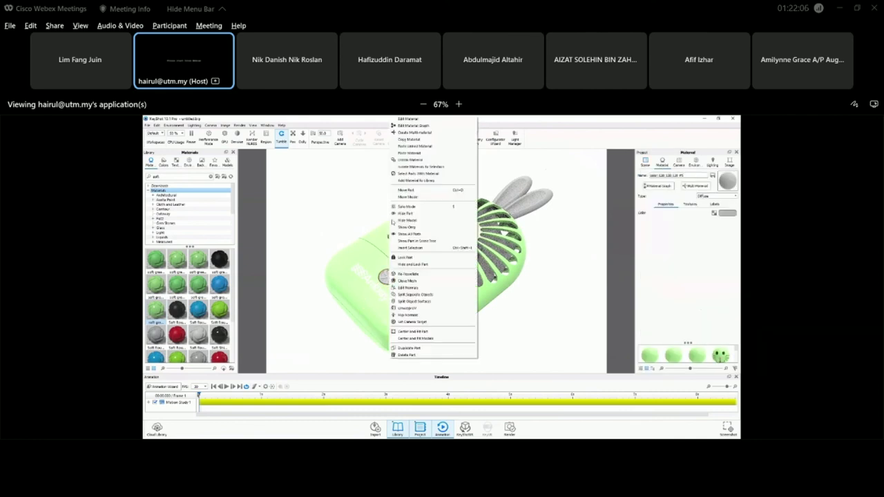
{"action": "left_click", "coordinate": [415, 155]}
{"action": "left_click_drag", "start_coordinate": [485, 267], "coordinate": [467, 308]}
{"action": "left_click", "coordinate": [645, 161]}
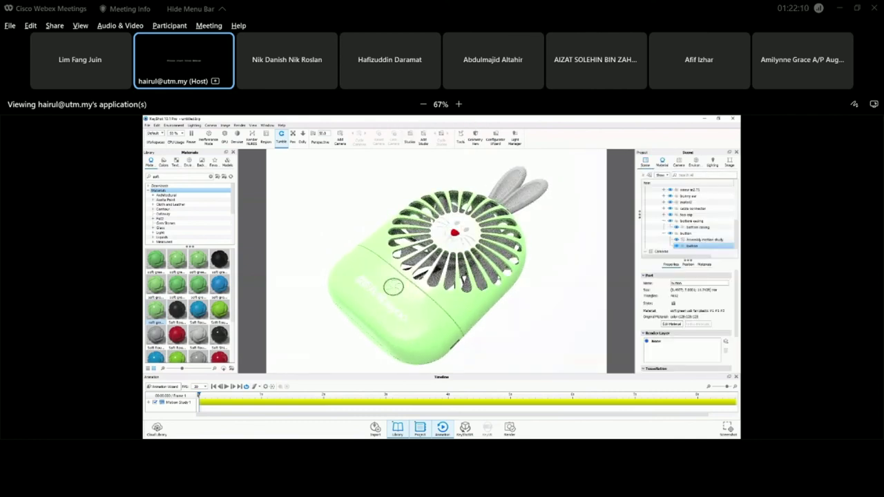
{"action": "left_click", "coordinate": [661, 163]}
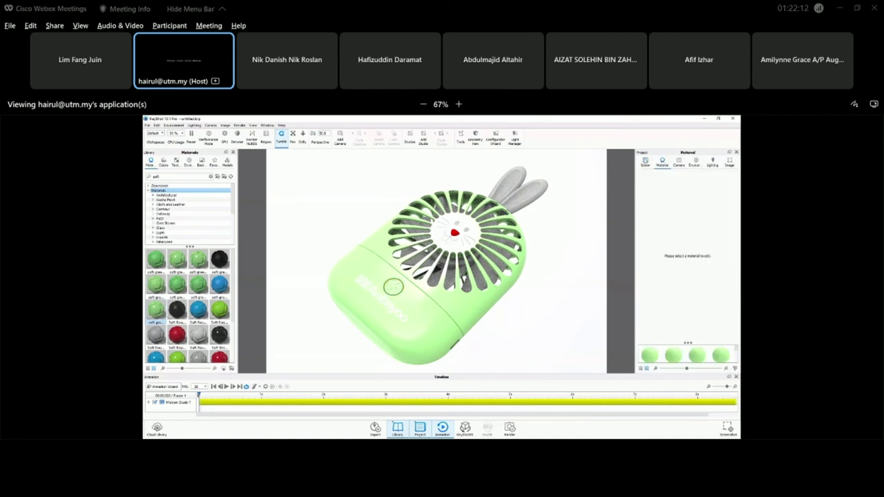
{"action": "left_click", "coordinate": [456, 242]}
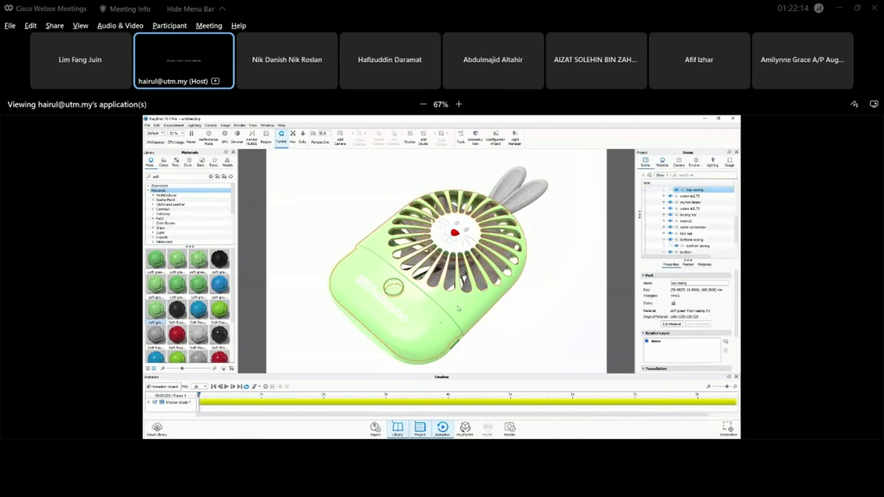
{"action": "right_click", "coordinate": [459, 246]}
{"action": "left_click", "coordinate": [475, 240]}
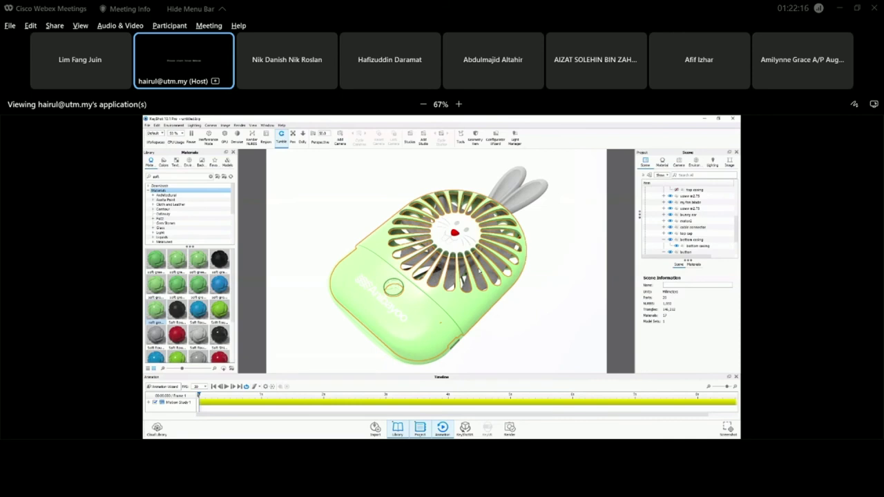
- Hide the front cover and paste the soft green material onto the fan blade
{"action": "left_click", "coordinate": [499, 260]}
{"action": "right_click", "coordinate": [498, 260]}
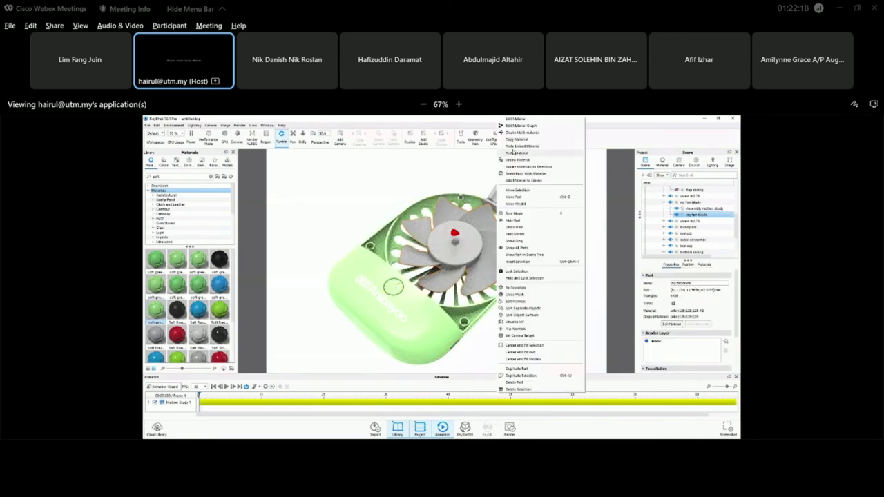
{"action": "left_click", "coordinate": [512, 154]}
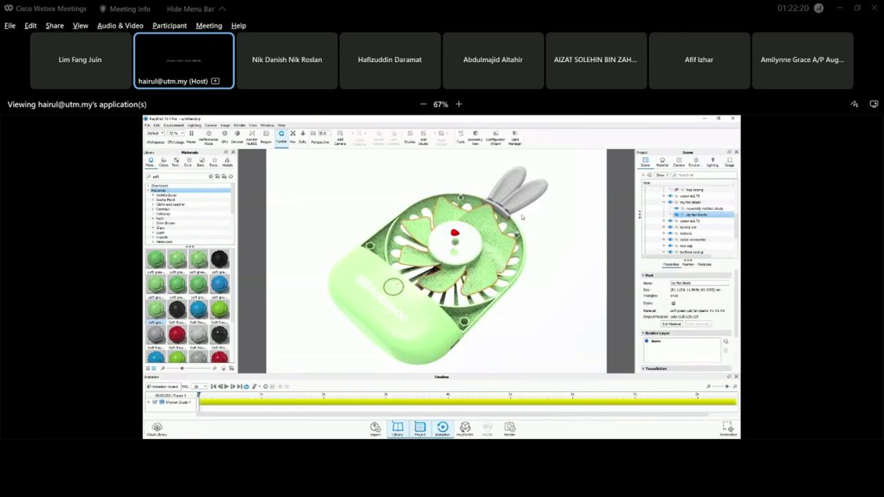
{"action": "scroll", "coordinate": [523, 217], "scroll_direction": "up", "scroll_amount": 5}
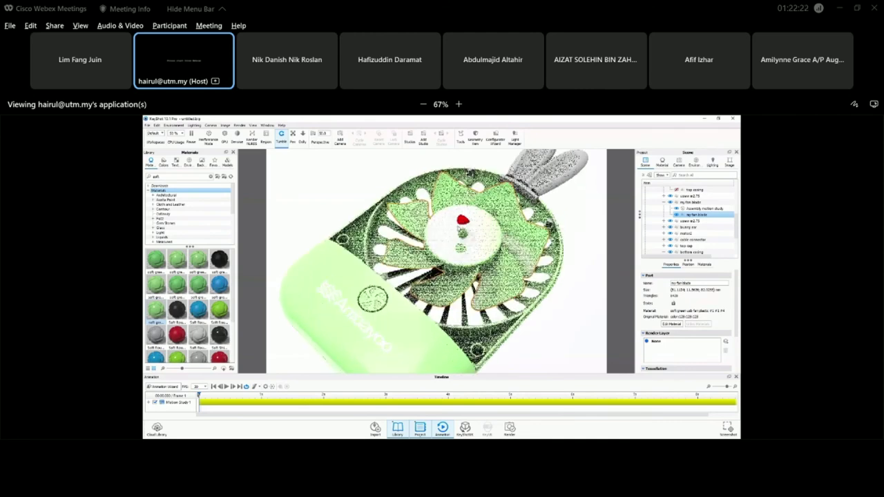
{"action": "left_click_drag", "start_coordinate": [525, 216], "coordinate": [553, 220]}
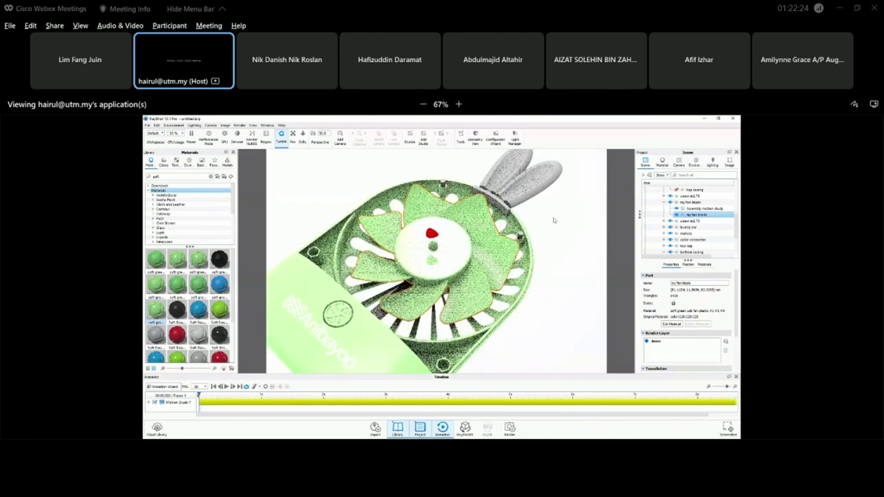
- Restore all hidden parts, including the front grille, and switch to the SolidWorks assembly
{"action": "right_click", "coordinate": [554, 220]}
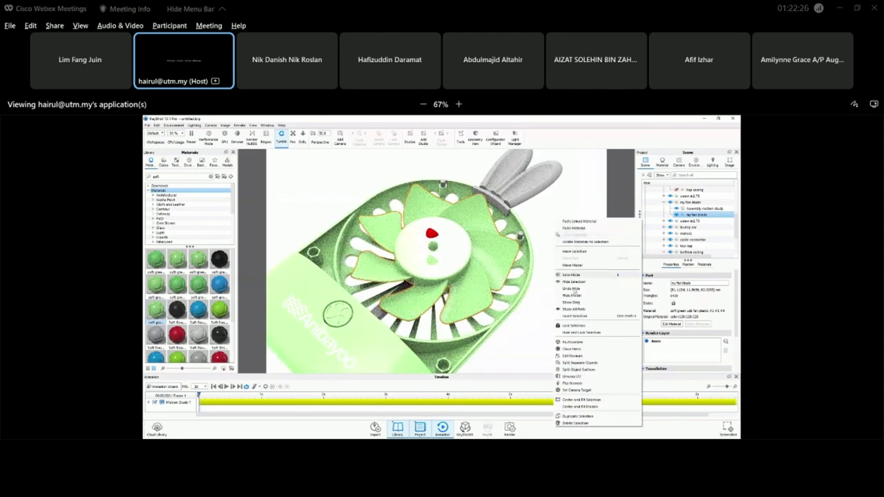
{"action": "left_click", "coordinate": [572, 310]}
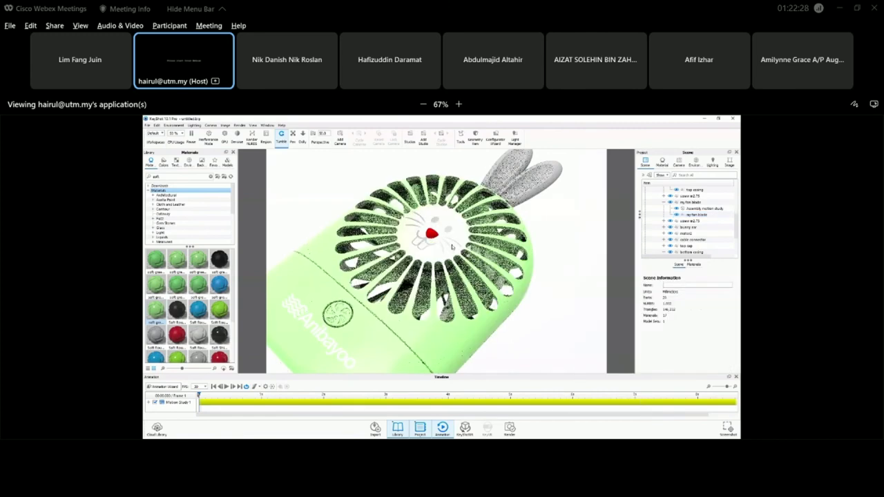
{"action": "key", "text": "alt+Tab"}
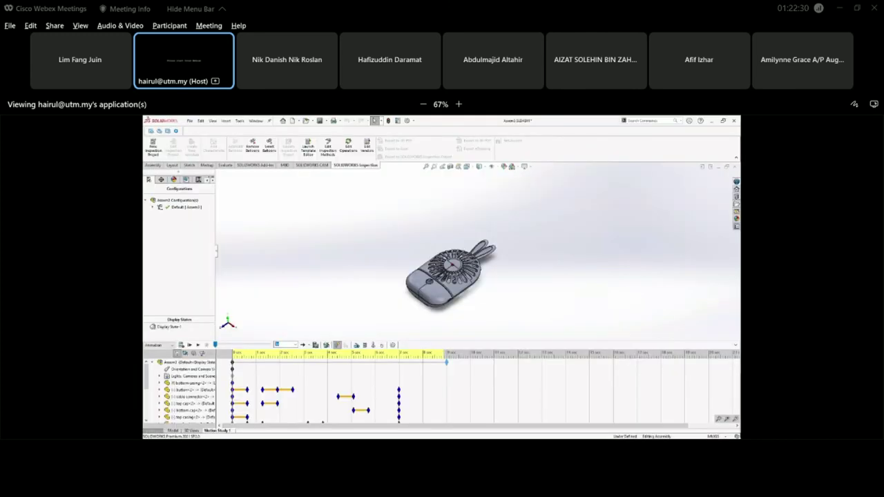
- Zoom the SolidWorks view of the grey fan, then return to the KeyShot render
{"action": "scroll", "coordinate": [463, 266], "scroll_direction": "down", "scroll_amount": 8}
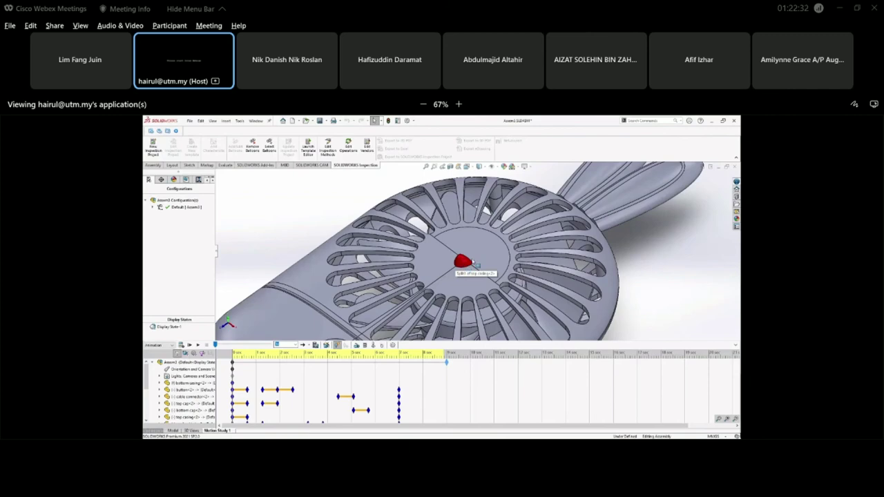
{"action": "scroll", "coordinate": [469, 266], "scroll_direction": "down", "scroll_amount": 4}
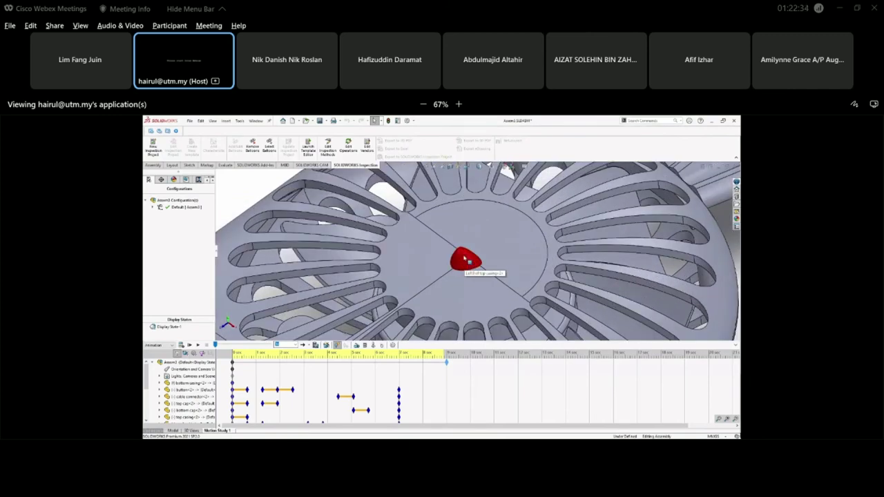
{"action": "scroll", "coordinate": [468, 257], "scroll_direction": "up", "scroll_amount": 2}
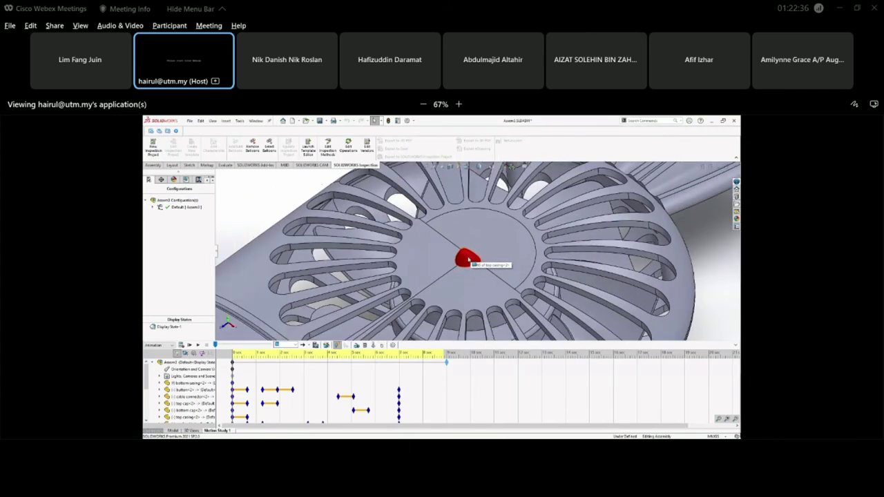
{"action": "scroll", "coordinate": [470, 250], "scroll_direction": "up", "scroll_amount": 5}
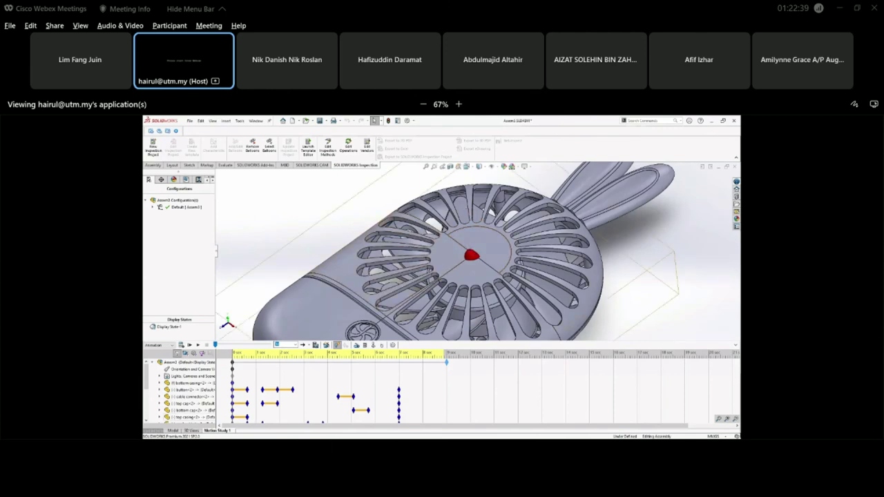
{"action": "key", "text": "alt+Tab"}
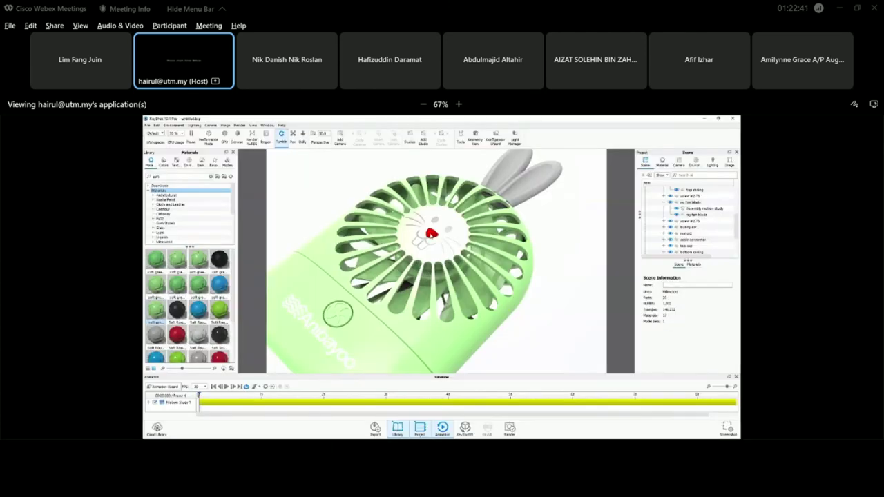
- Apply Hard Shiny Plastic Red from the Plastic library onto the fan's nose
{"action": "left_click_drag", "start_coordinate": [232, 206], "coordinate": [231, 227]}
{"action": "left_click", "coordinate": [179, 225]}
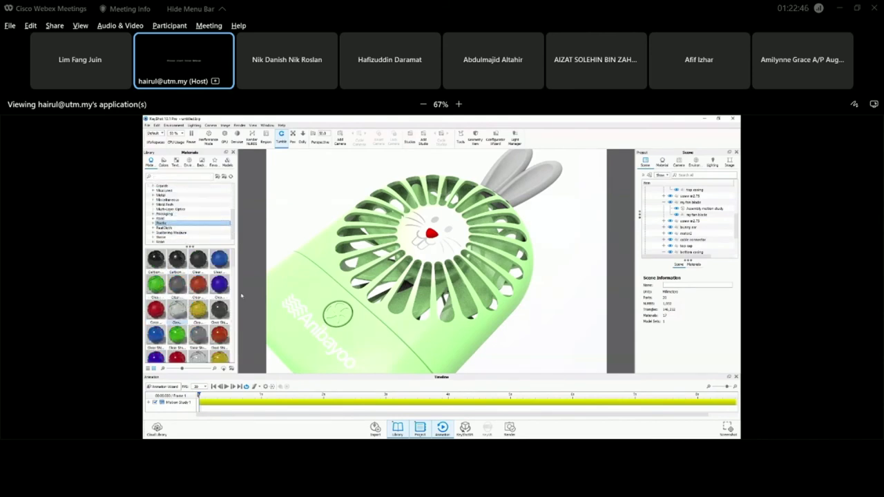
{"action": "scroll", "coordinate": [208, 297], "scroll_direction": "down", "scroll_amount": 5}
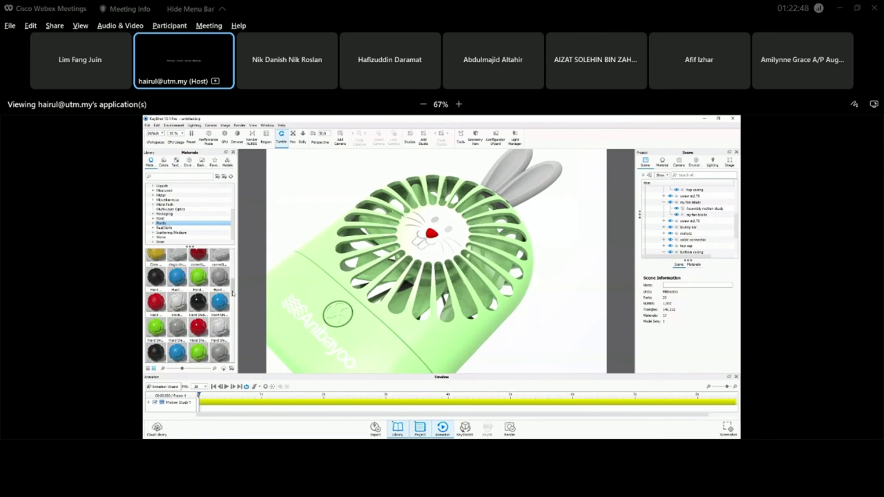
{"action": "left_click_drag", "start_coordinate": [198, 328], "coordinate": [451, 252]}
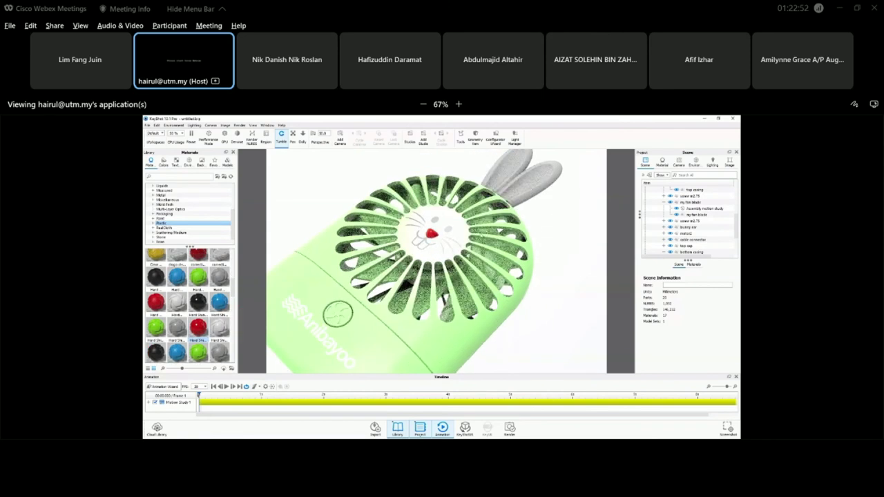
- Change the nose material's diffuse colour to a stronger pink red
{"action": "right_click", "coordinate": [433, 236]}
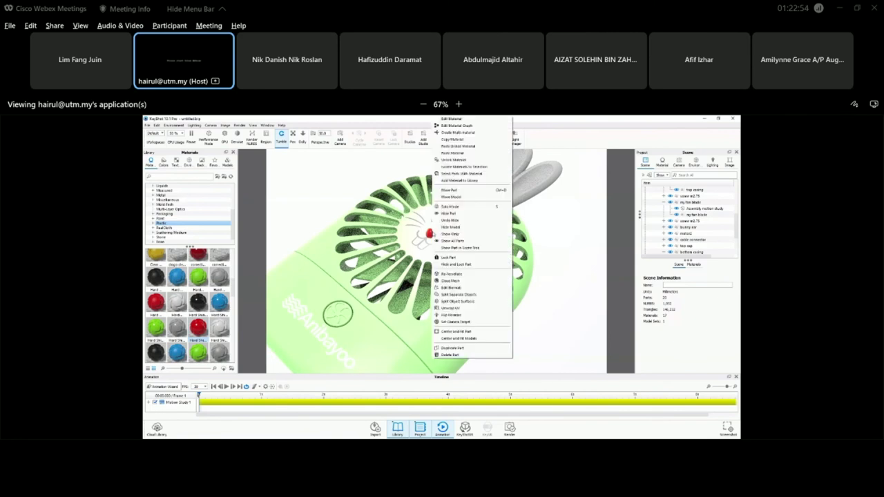
{"action": "left_click", "coordinate": [475, 122]}
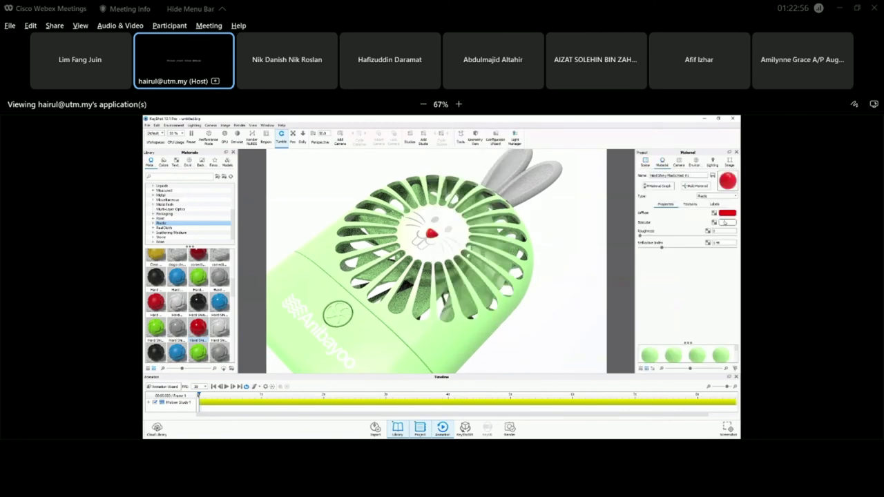
{"action": "left_click", "coordinate": [727, 214]}
{"action": "left_click", "coordinate": [692, 279]}
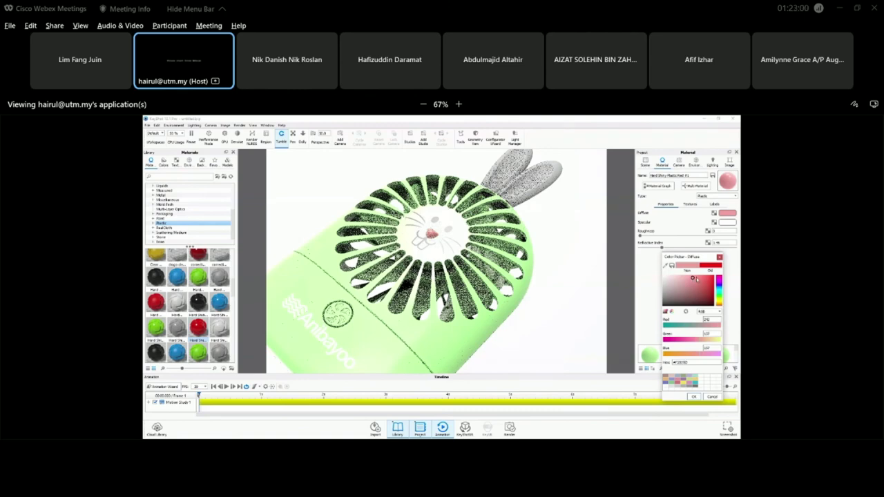
{"action": "left_click", "coordinate": [703, 276]}
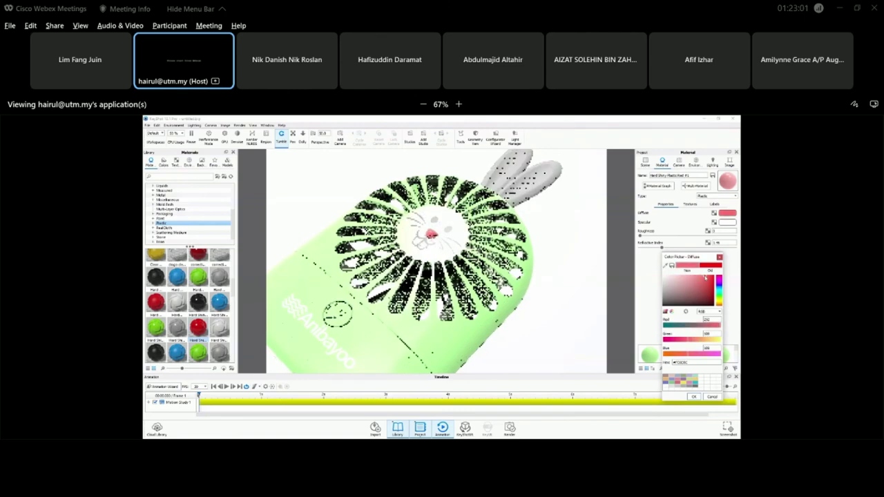
{"action": "left_click", "coordinate": [693, 397]}
- Return to the Scene parts list and select the top casing
{"action": "scroll", "coordinate": [516, 316], "scroll_direction": "down", "scroll_amount": 5}
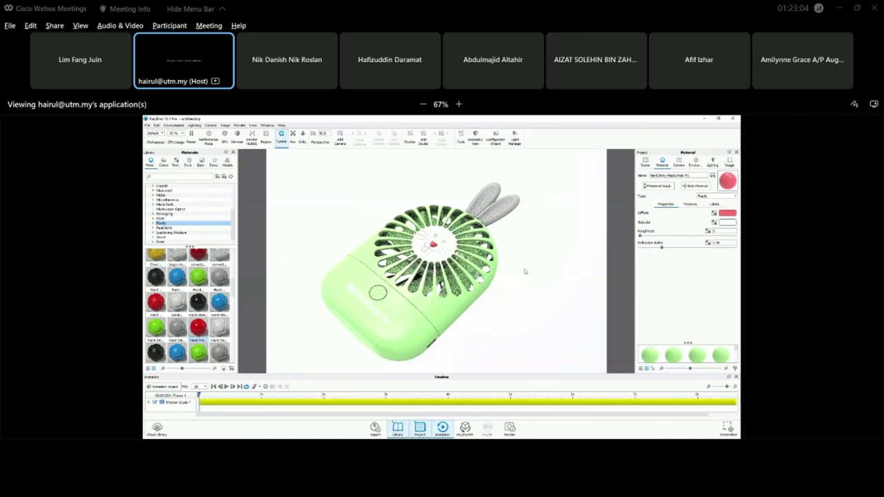
{"action": "left_click", "coordinate": [645, 163]}
{"action": "left_click", "coordinate": [454, 305]}
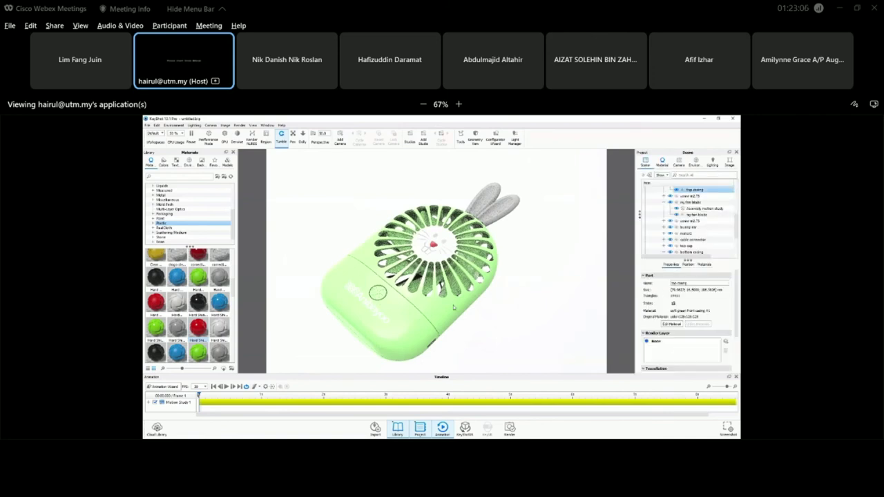
{"action": "right_click", "coordinate": [453, 304]}
{"action": "left_click", "coordinate": [443, 312]}
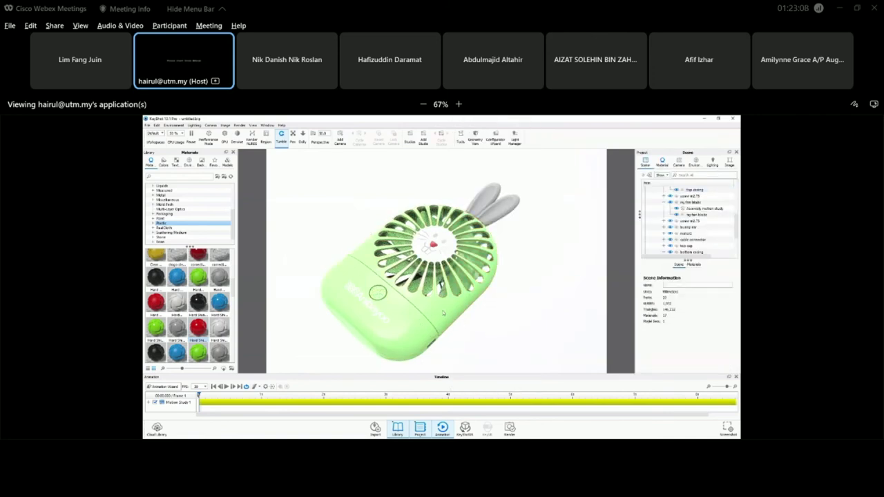
- Play Motion Study 1 so the fan's parts separate in the explode animation
{"action": "left_click_drag", "start_coordinate": [737, 298], "coordinate": [737, 333]}
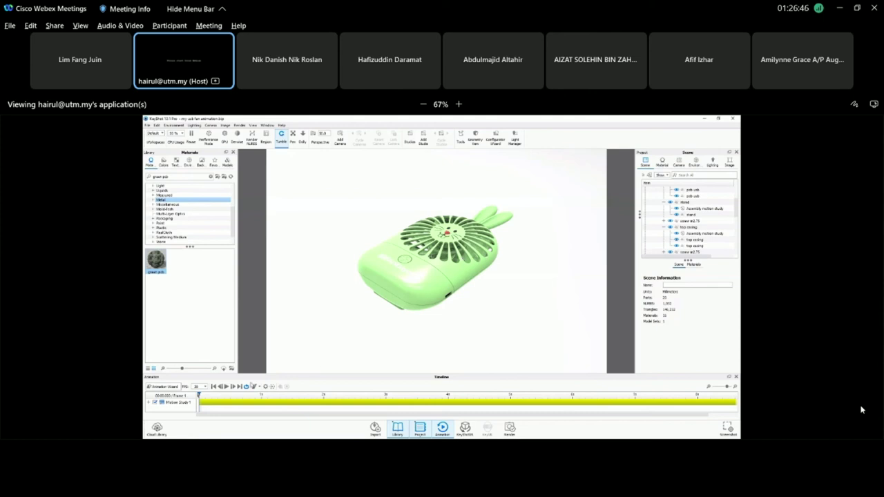
{"action": "left_click", "coordinate": [227, 386]}
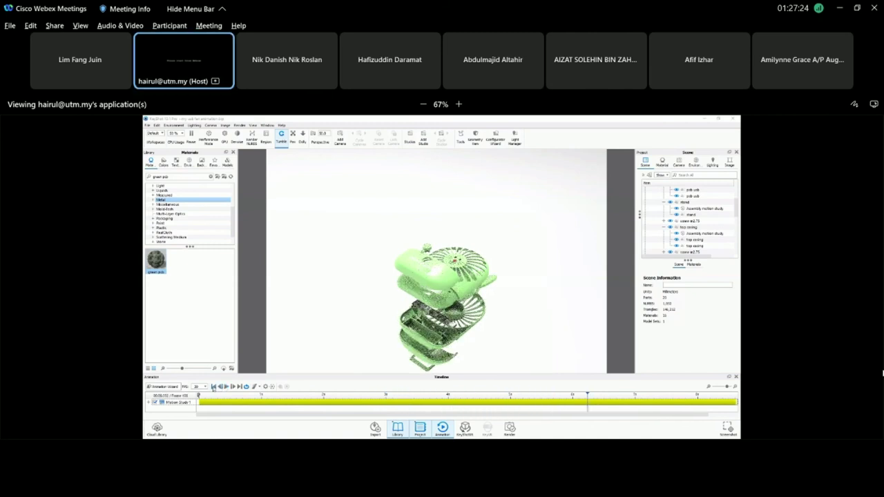
- Rewind the explode animation, scrub to about 5 s, and compare with the SolidWorks motion study
{"action": "left_click", "coordinate": [213, 387]}
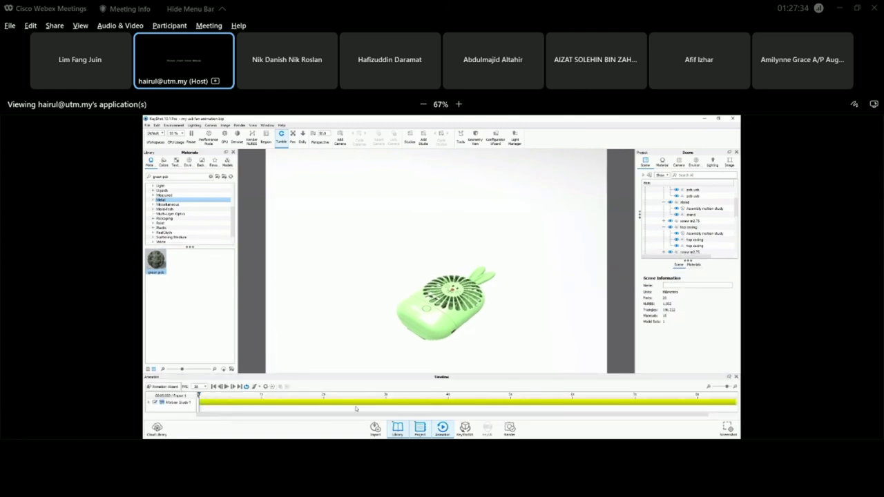
{"action": "left_click_drag", "start_coordinate": [199, 395], "coordinate": [635, 395]}
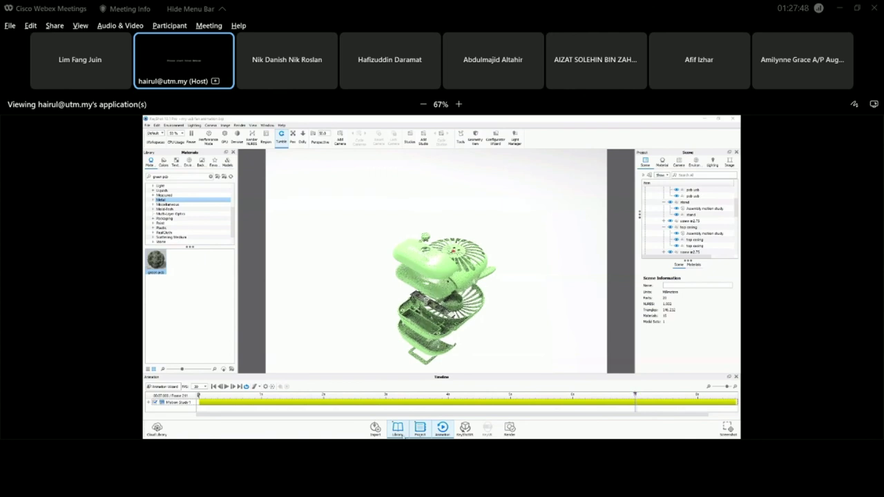
{"action": "key", "text": "alt+Tab"}
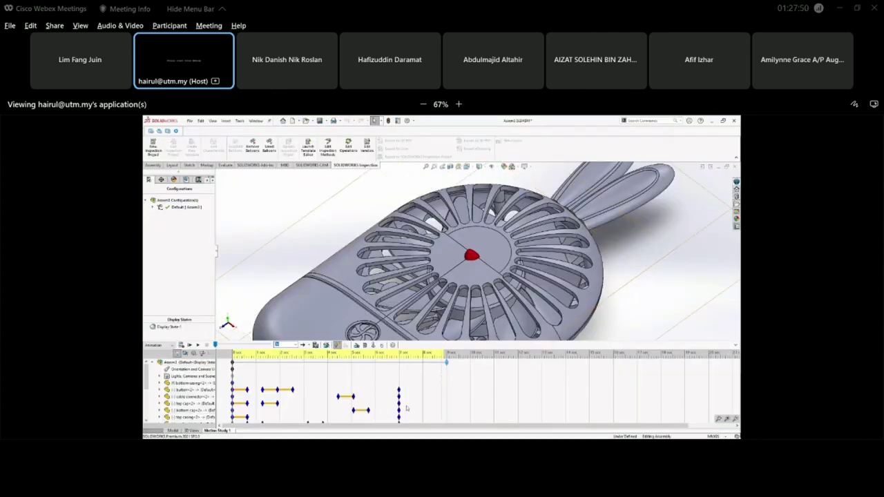
{"action": "key", "text": "alt+Tab"}
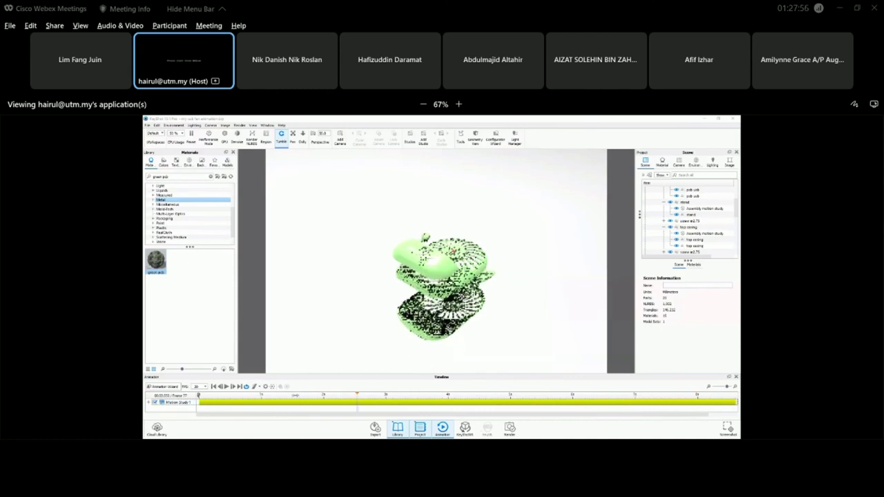
- Launch the Animation Wizard and move its dialog right to reveal the fan
{"action": "left_click", "coordinate": [156, 126]}
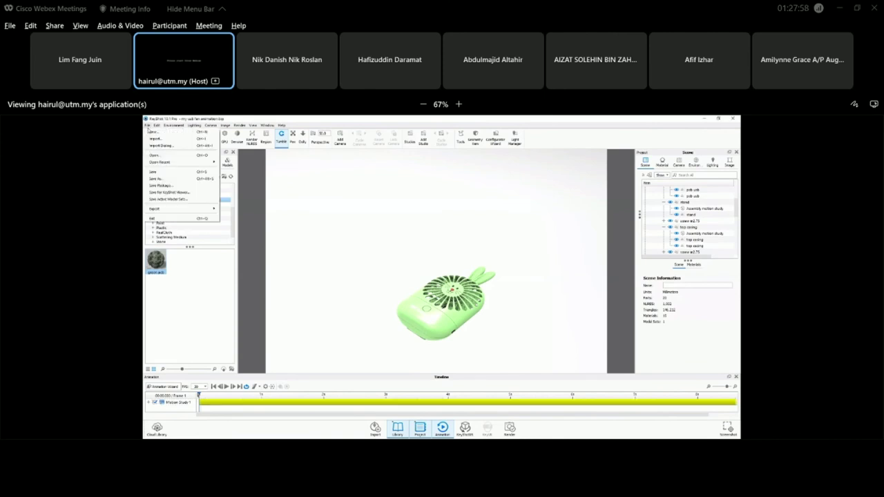
{"action": "left_click", "coordinate": [493, 289]}
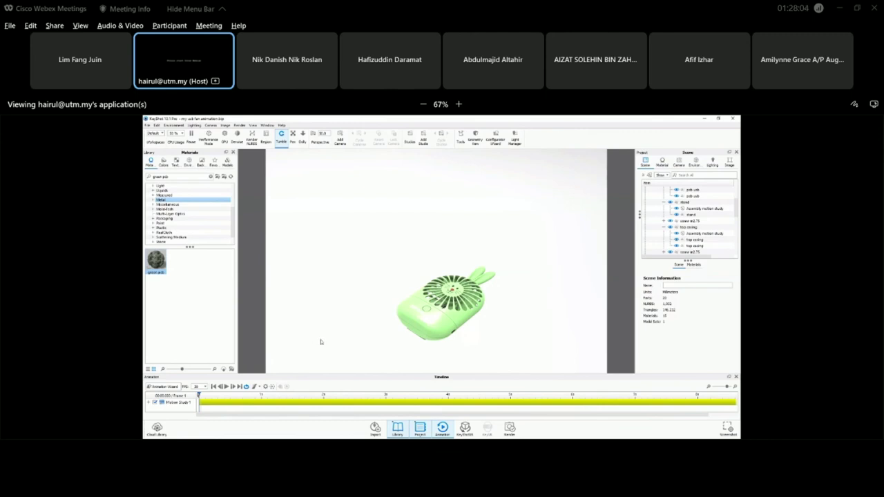
{"action": "left_click", "coordinate": [163, 387]}
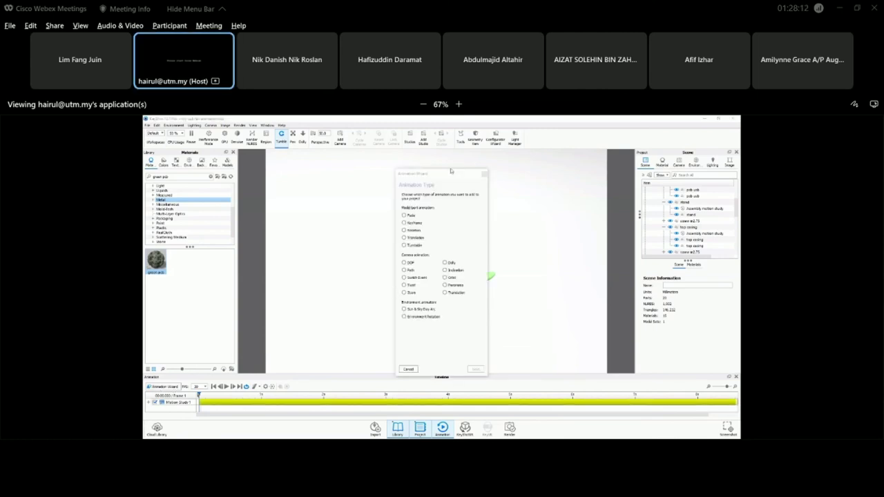
{"action": "left_click_drag", "start_coordinate": [456, 176], "coordinate": [577, 177]}
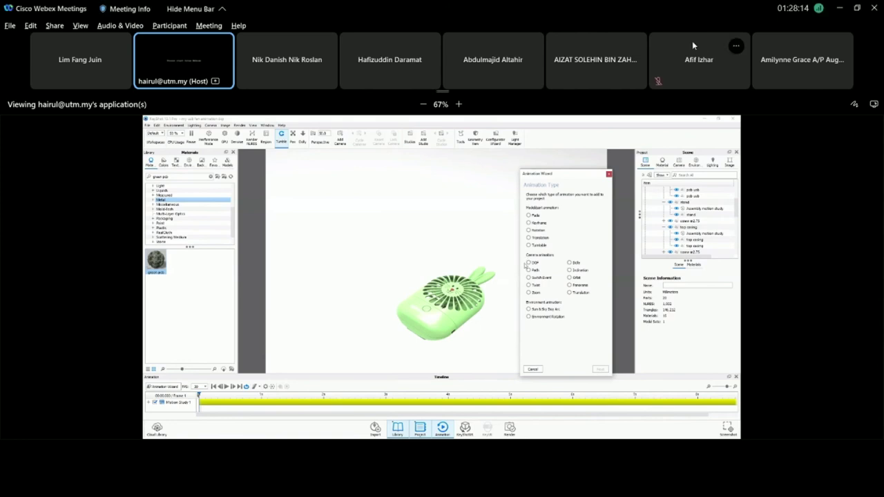
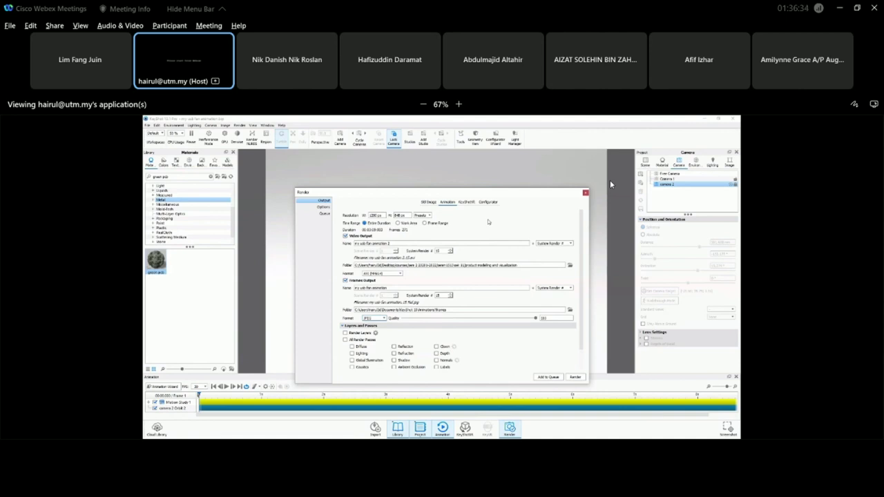
{"action": "left_click", "coordinate": [323, 208]}
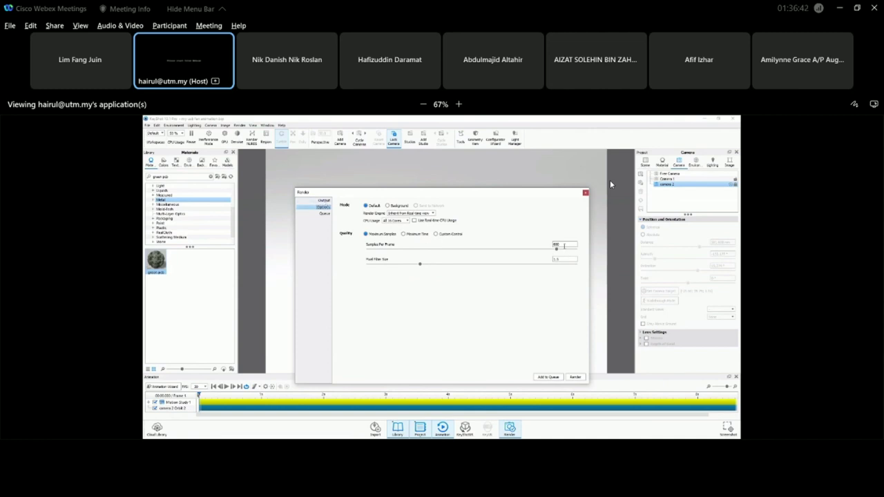
{"action": "left_click", "coordinate": [323, 200]}
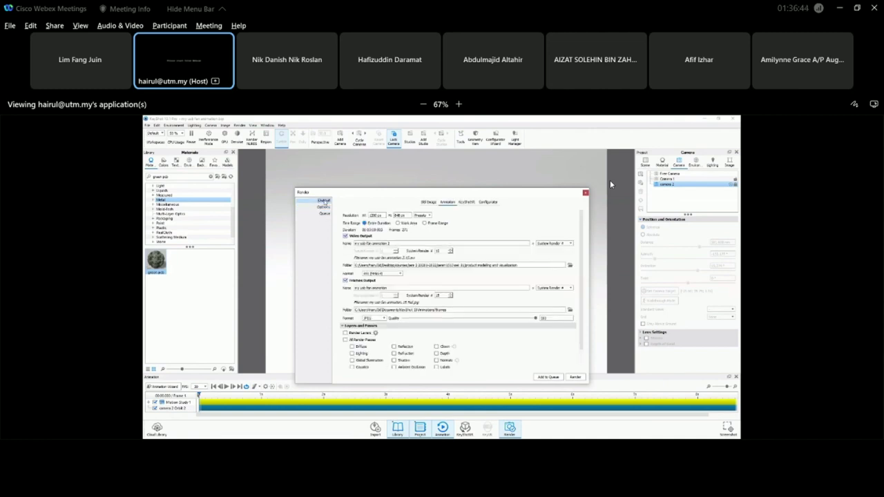